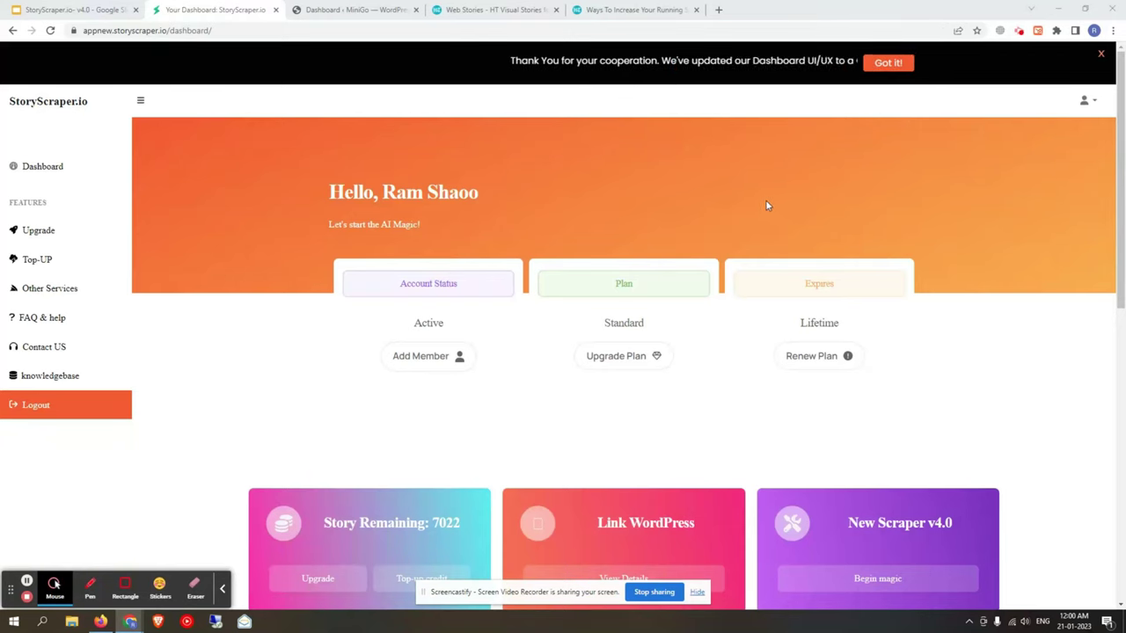
Step: Open storyscraper.io in a new browser tab and go through its login link to the account dashboard
click(719, 12)
text(s)
key(Return)
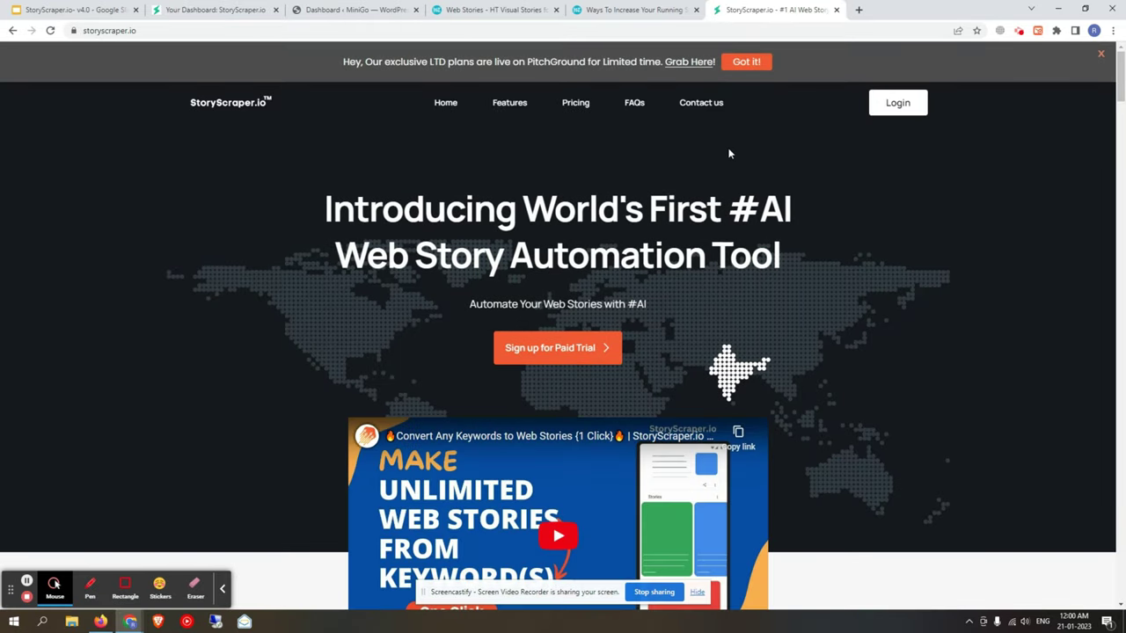
click(890, 107)
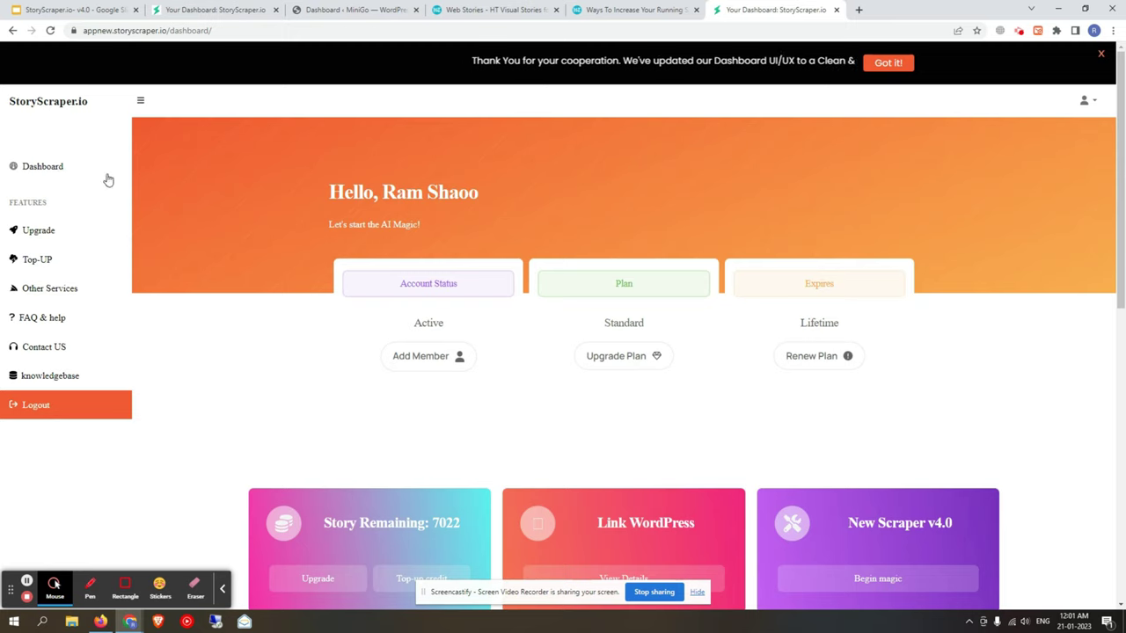
Step: Log out of the account and sign back in with the saved e-mail and password
click(1085, 100)
click(1047, 163)
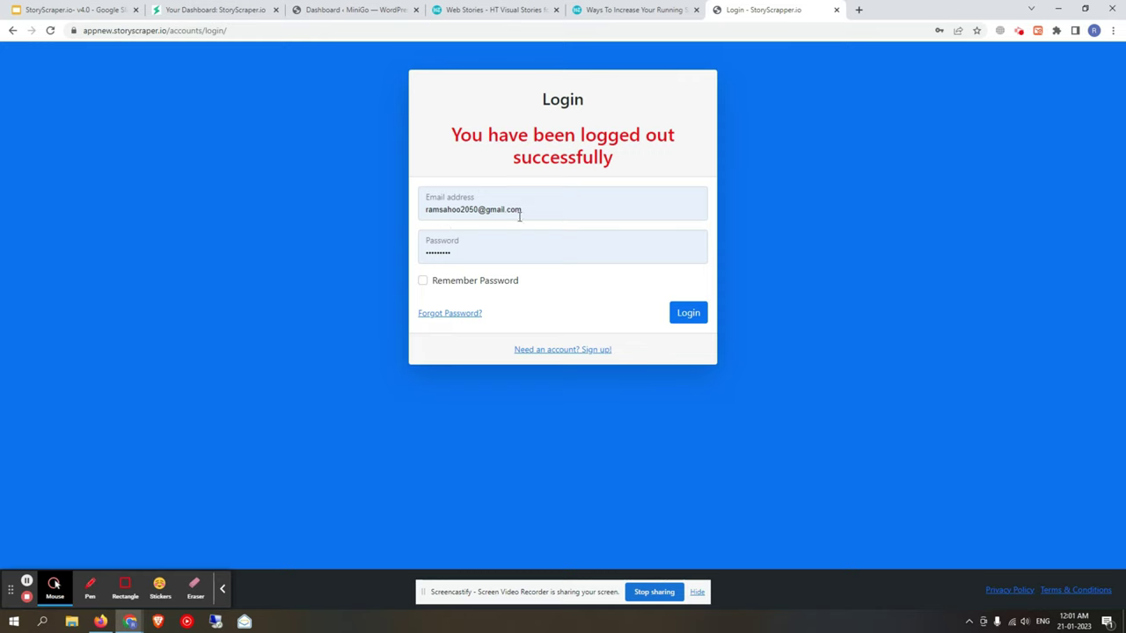
click(688, 315)
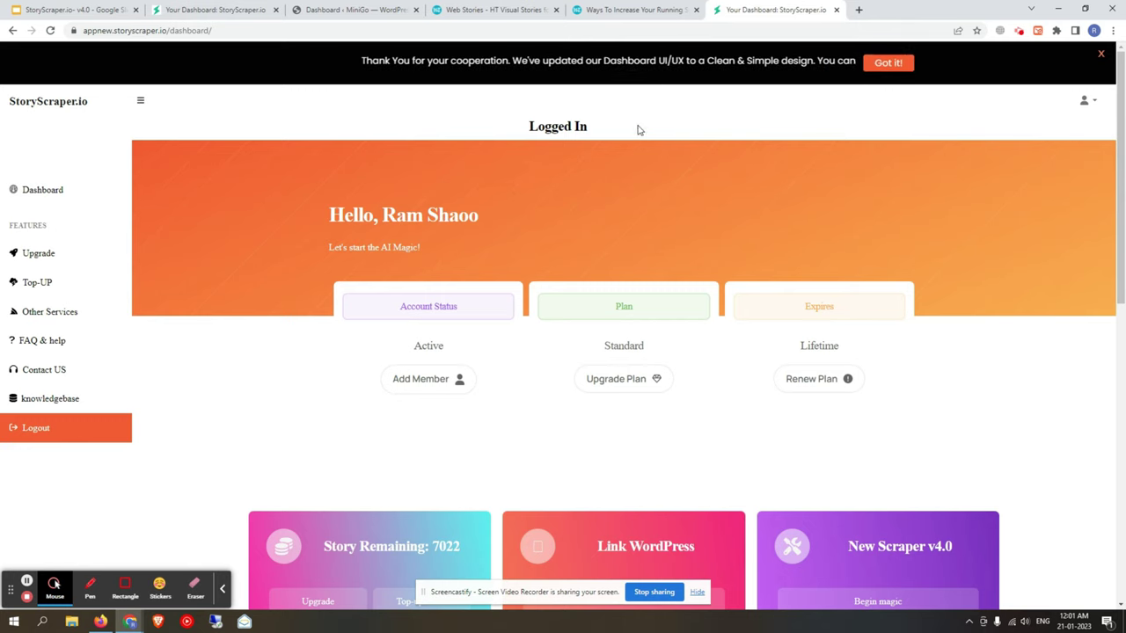
Step: Examine the account menu options, the account status, plan and expiry, and the remaining story credits on the dashboard
scroll(975, 164, down, 1)
scroll(1065, 123, up, 1)
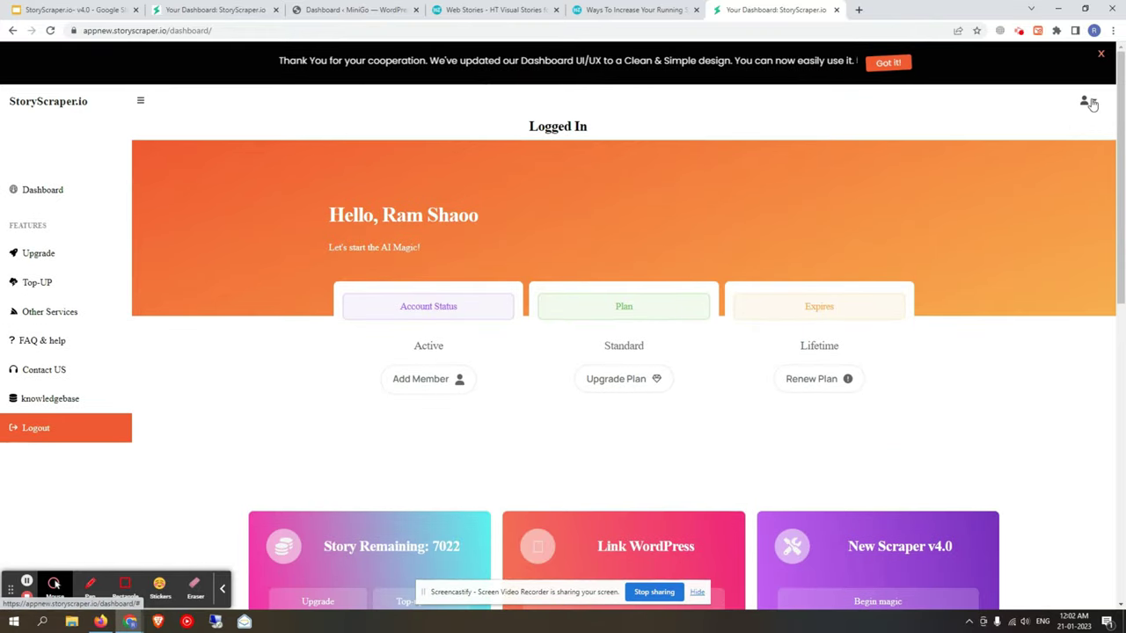
click(1092, 104)
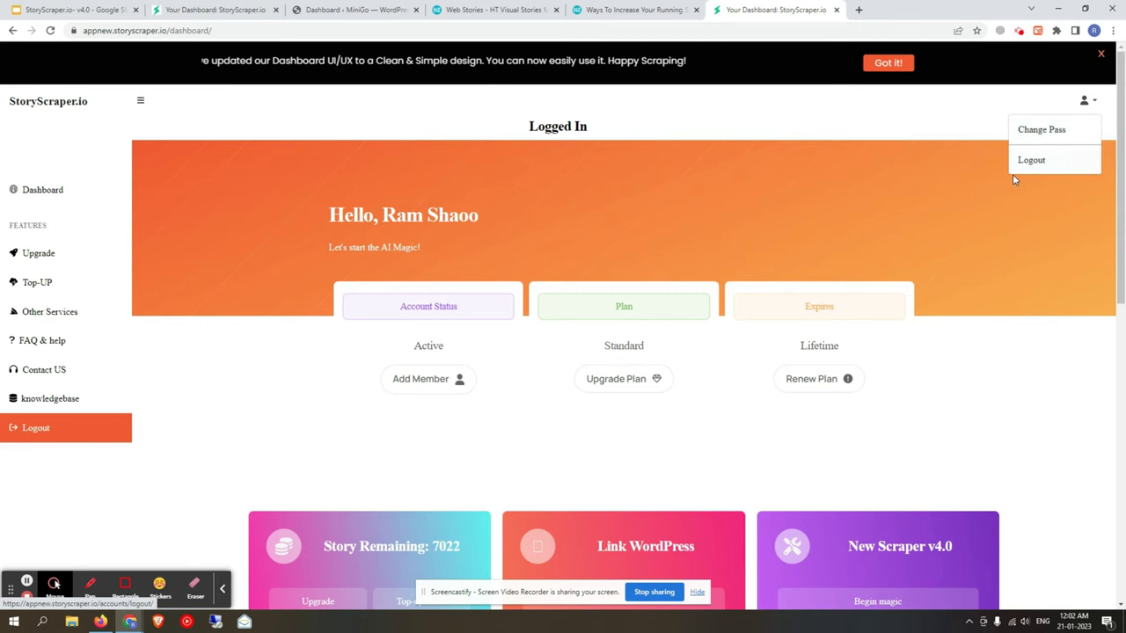
click(855, 171)
scroll(533, 234, down, 2)
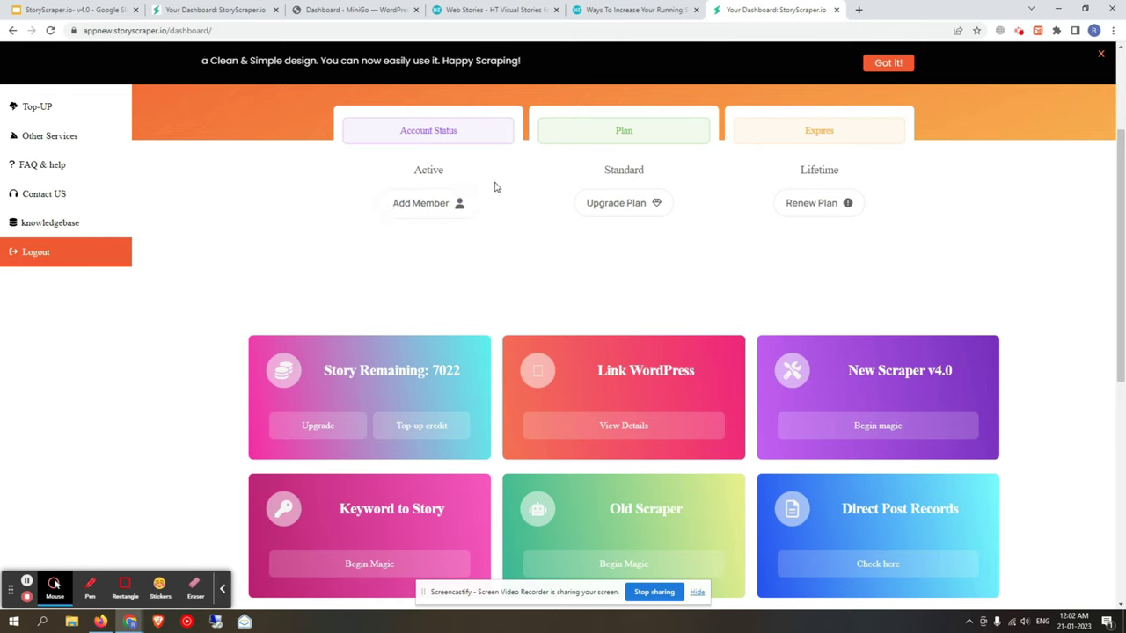
drag(403, 143, 458, 180)
click(550, 179)
drag(604, 164, 665, 176)
click(818, 183)
drag(808, 172, 854, 171)
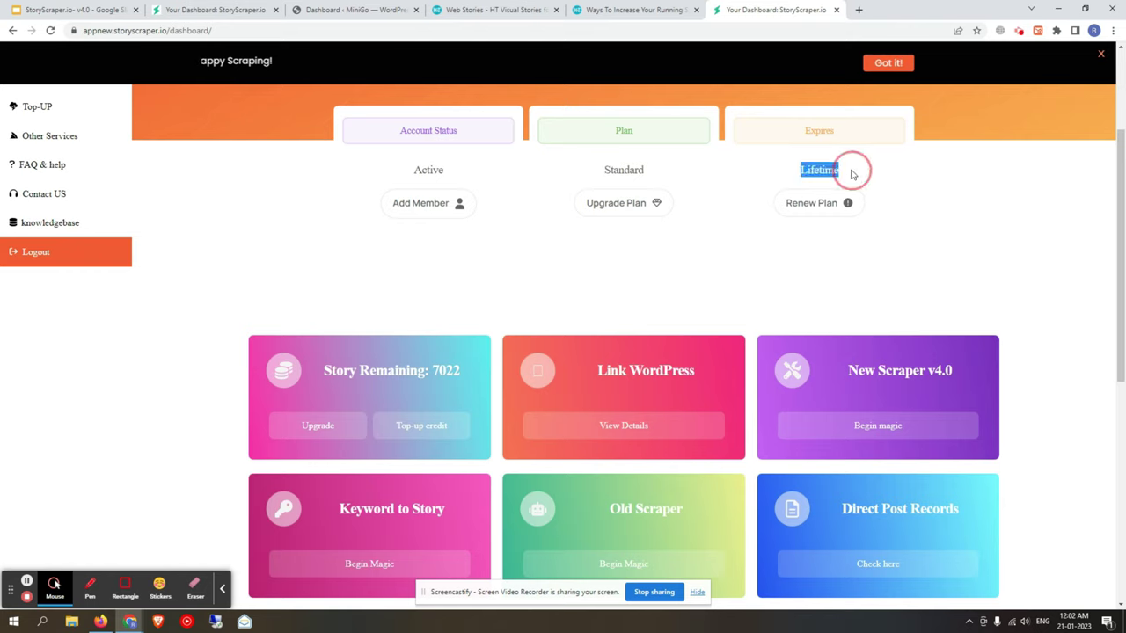
click(877, 182)
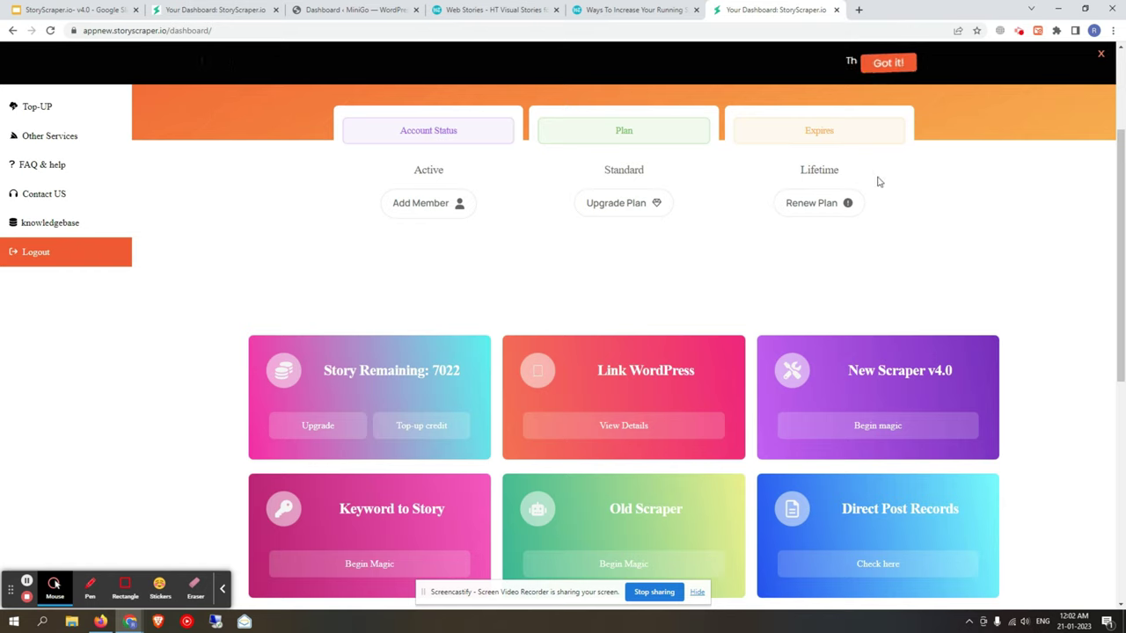
drag(797, 174, 870, 178)
click(870, 179)
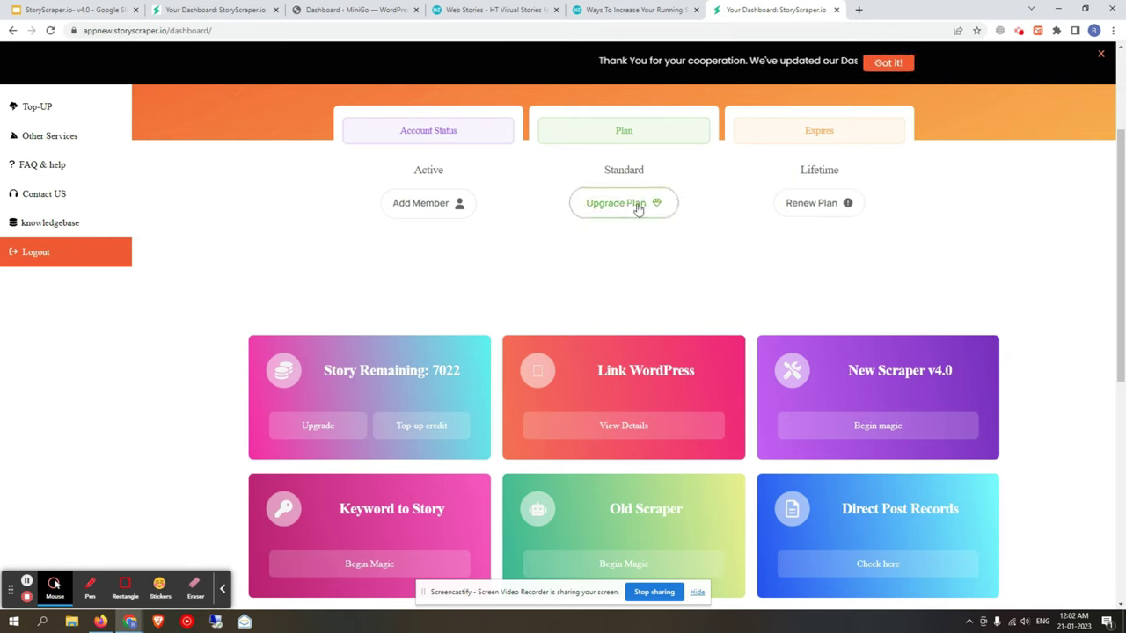
scroll(706, 258, down, 3)
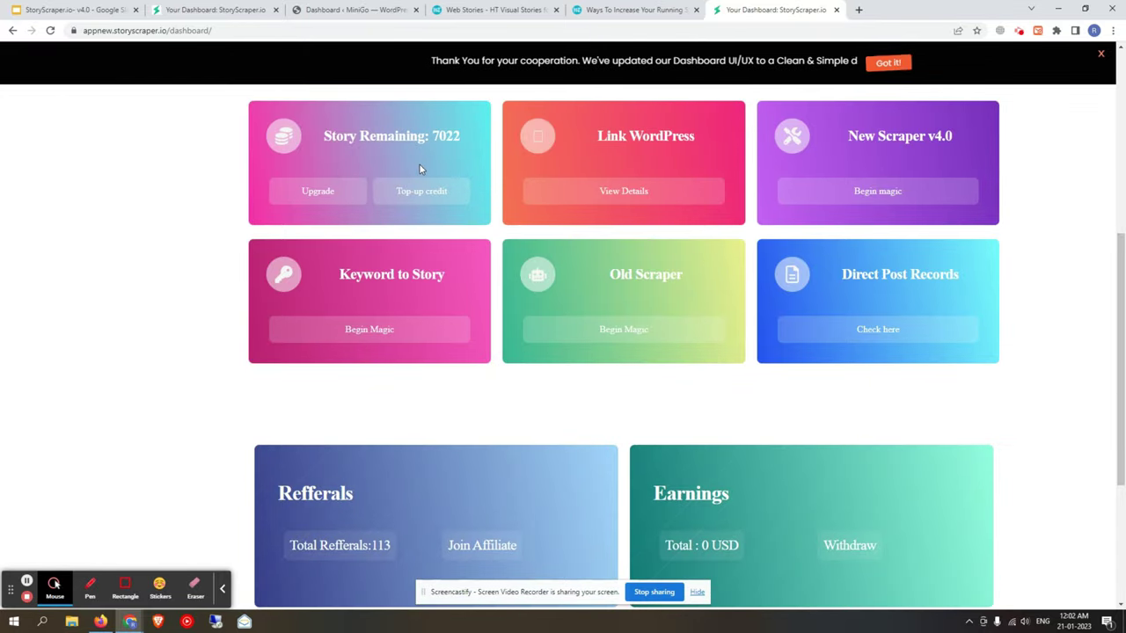
drag(327, 138, 432, 146)
click(447, 141)
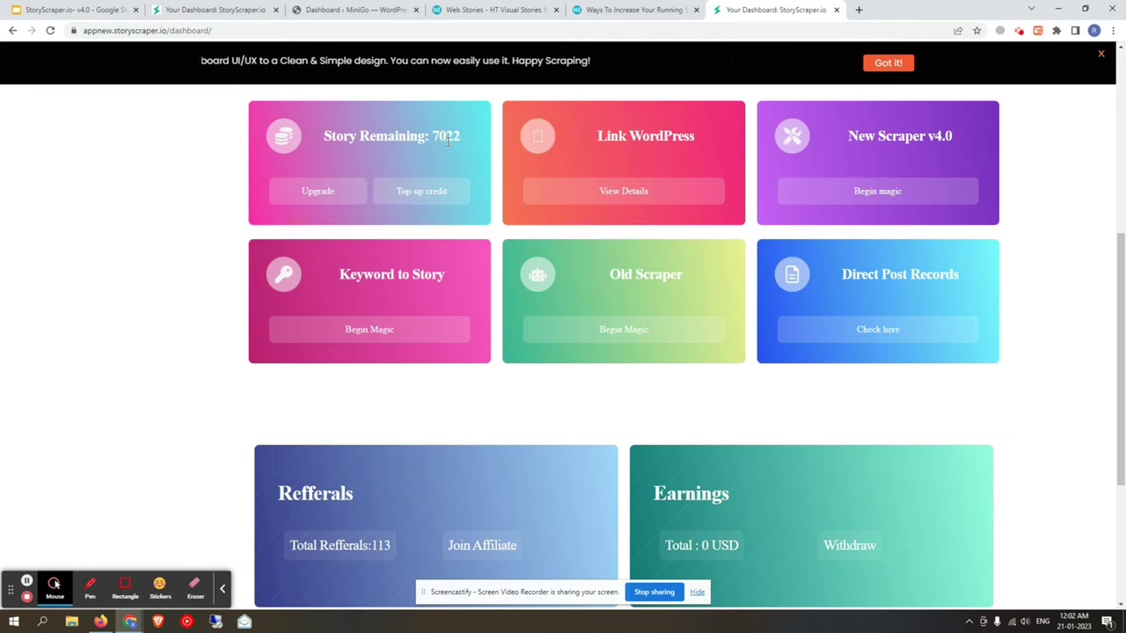
Step: Open the Link WordPress details page, signing in again with the saved credentials when asked
mouse_move(600, 136)
mouse_down()
mouse_move(637, 136)
mouse_move(623, 137)
mouse_up()
click(645, 138)
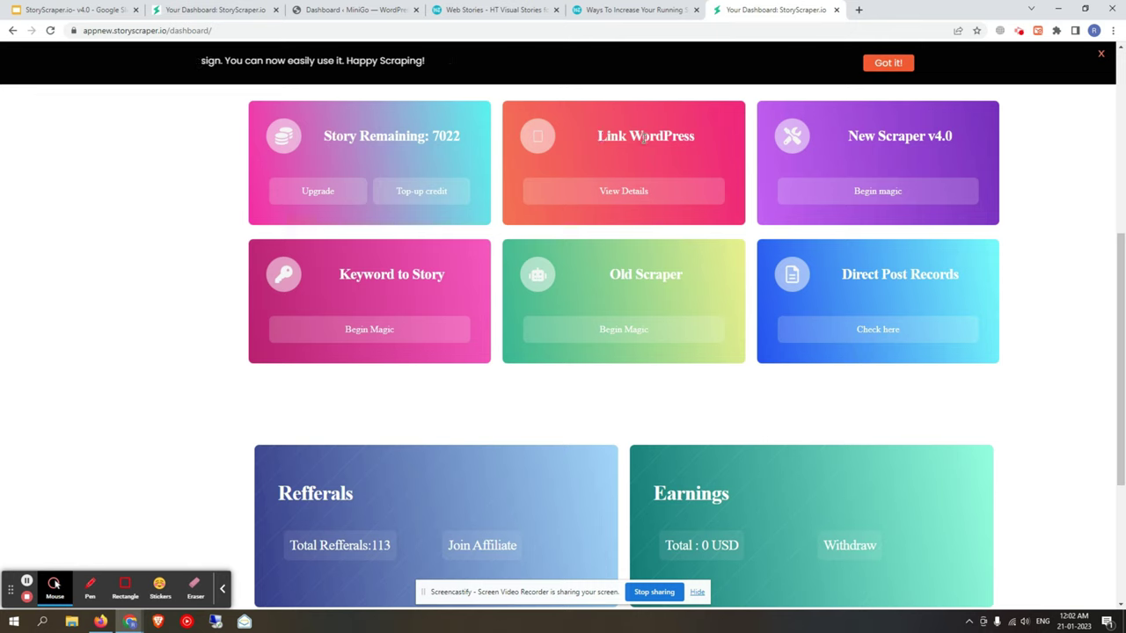
click(618, 191)
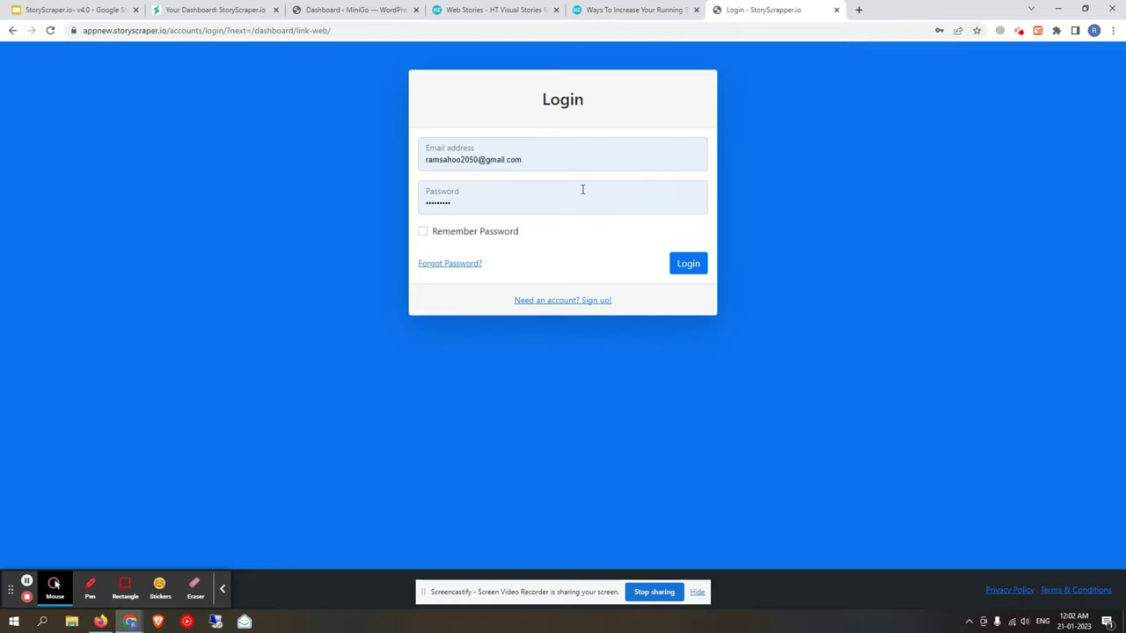
click(689, 266)
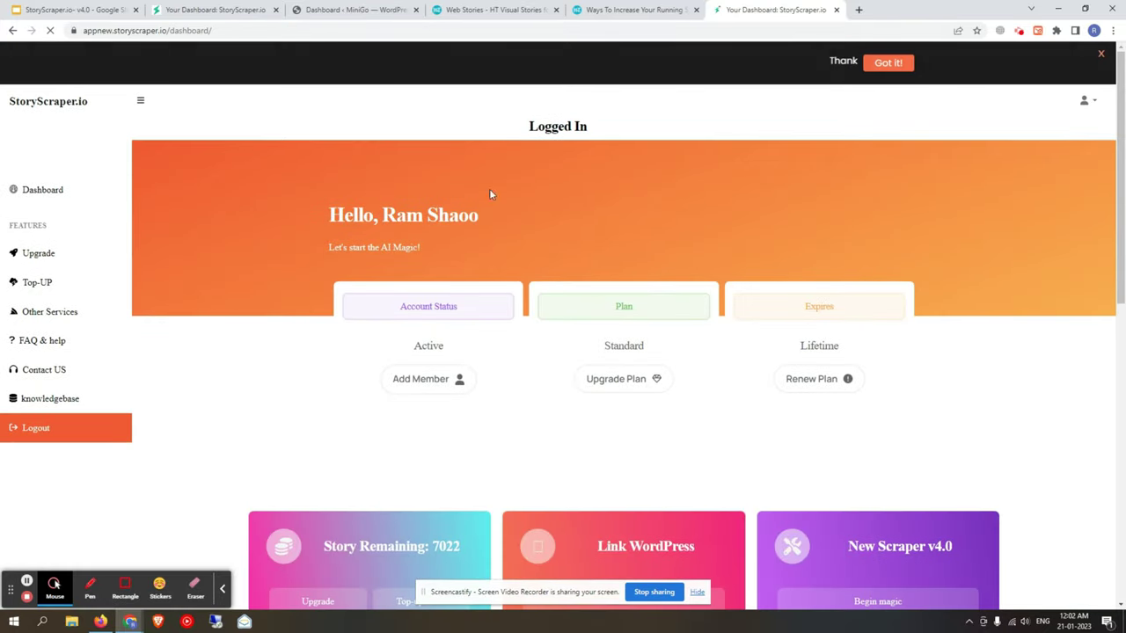
scroll(492, 193, down, 2)
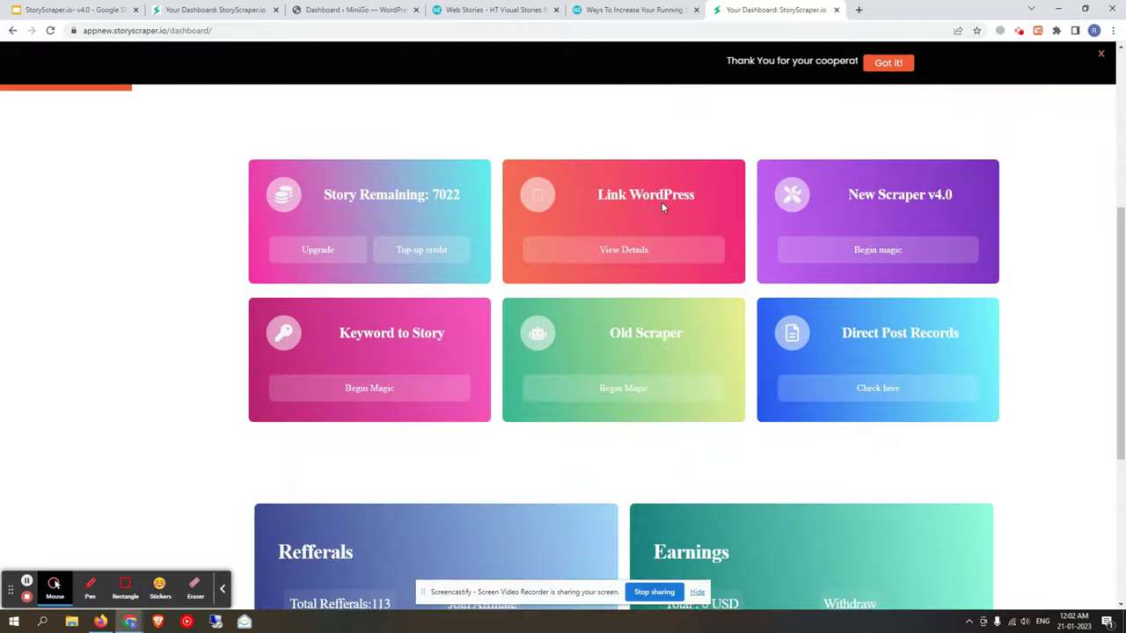
scroll(651, 220, down, 4)
click(633, 251)
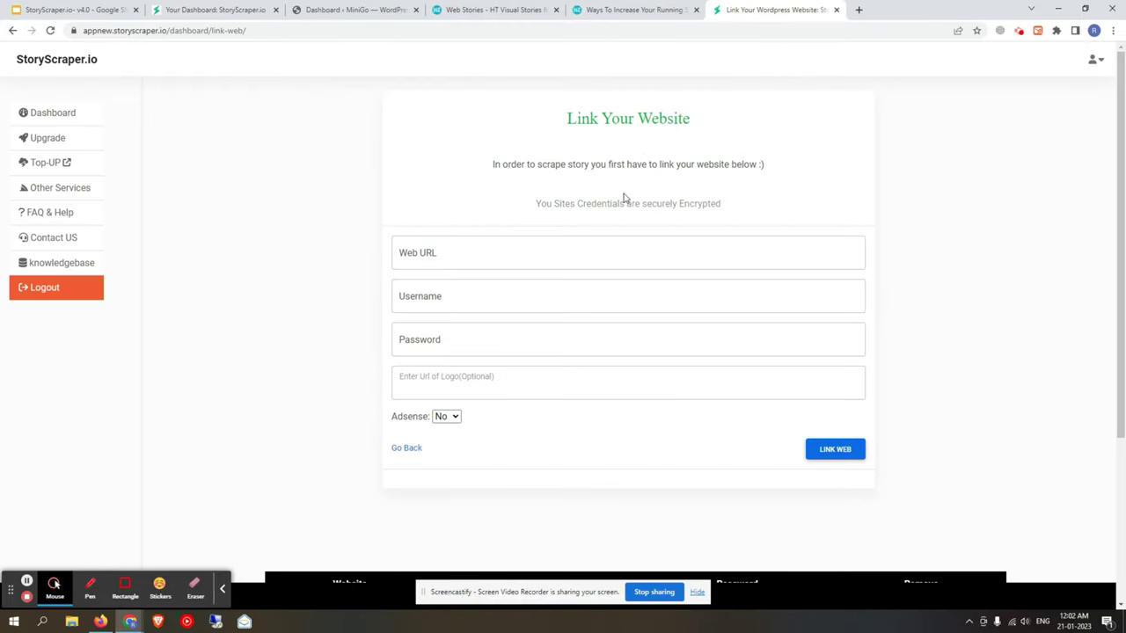
click(454, 258)
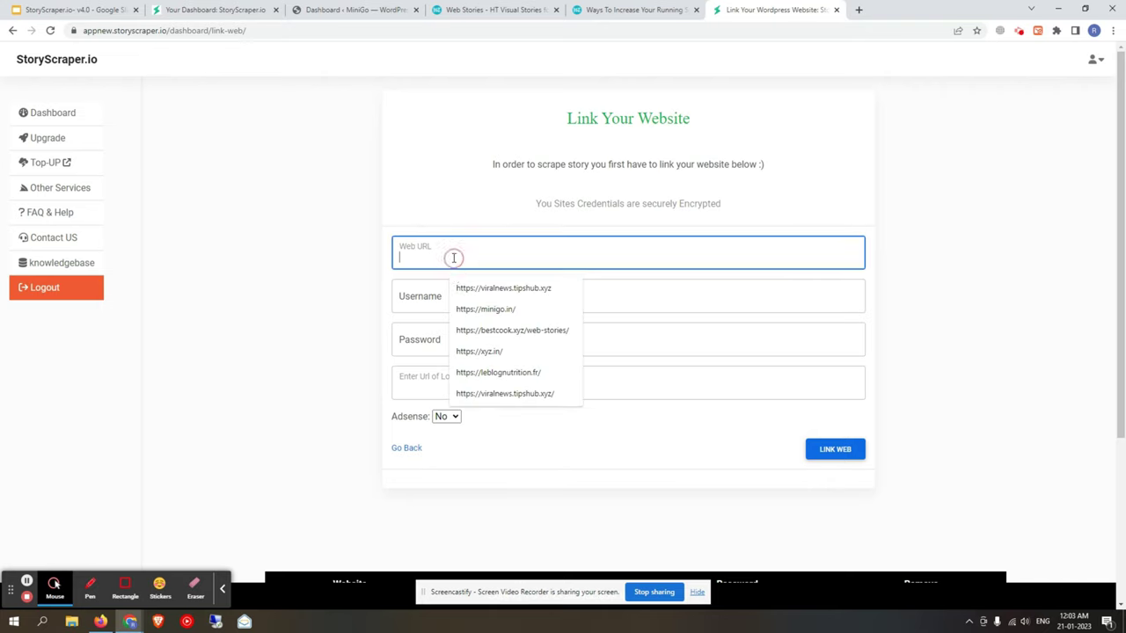
click(489, 312)
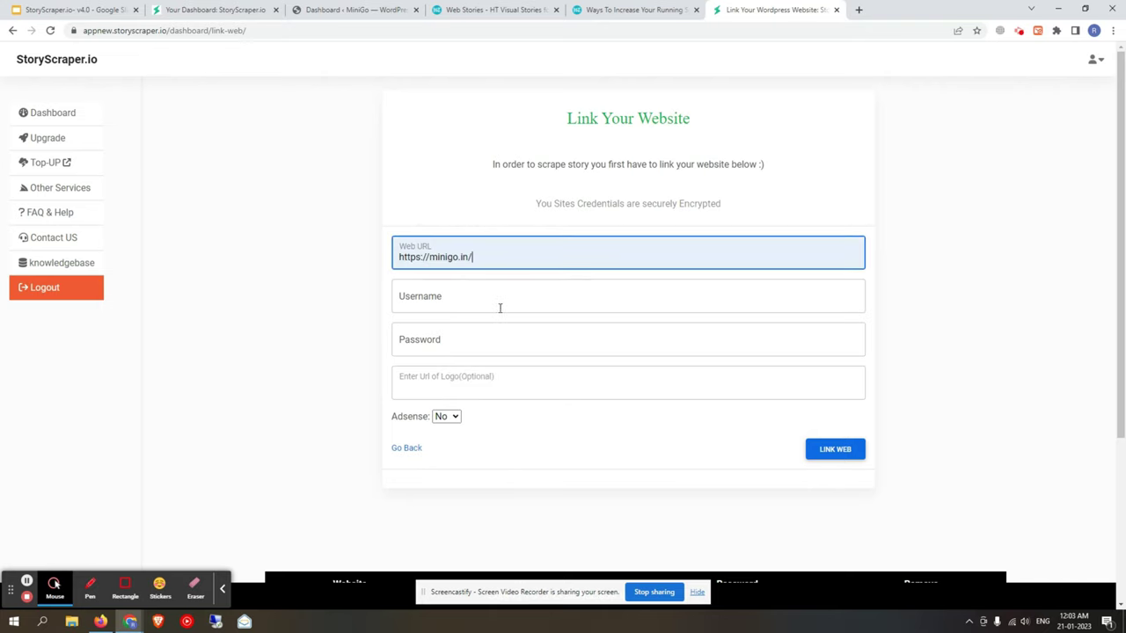
click(412, 297)
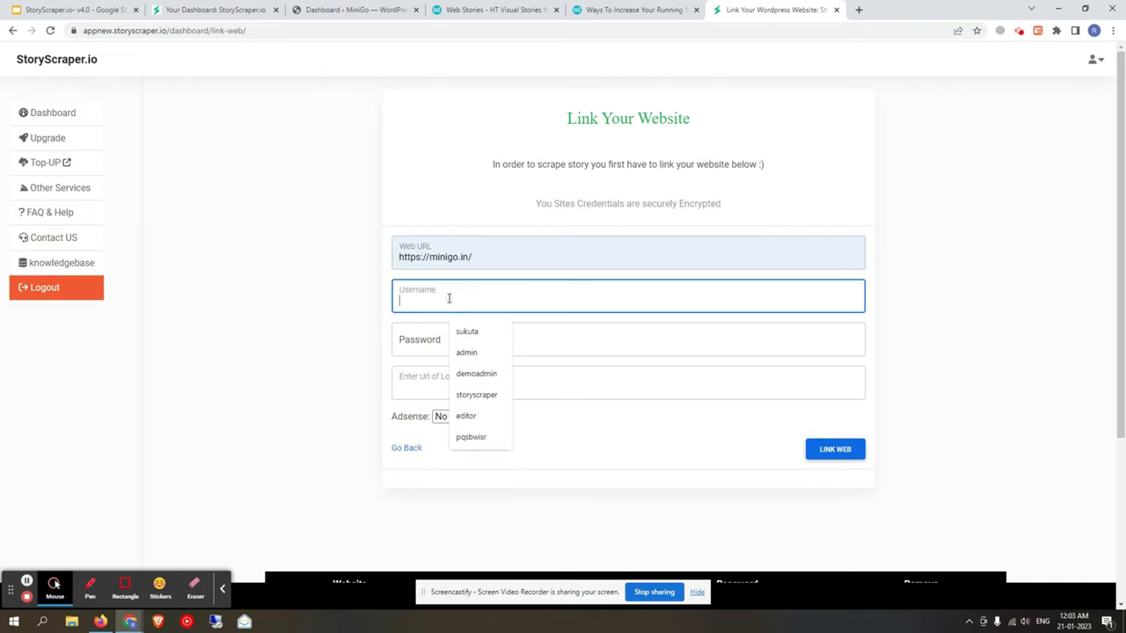
click(488, 340)
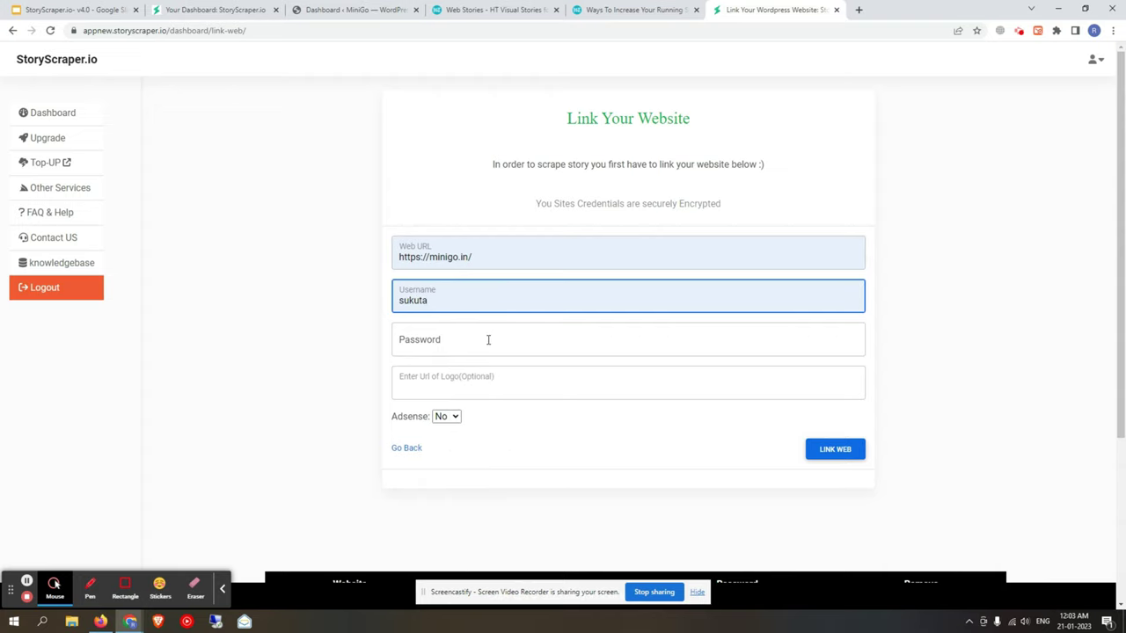
click(488, 340)
click(476, 375)
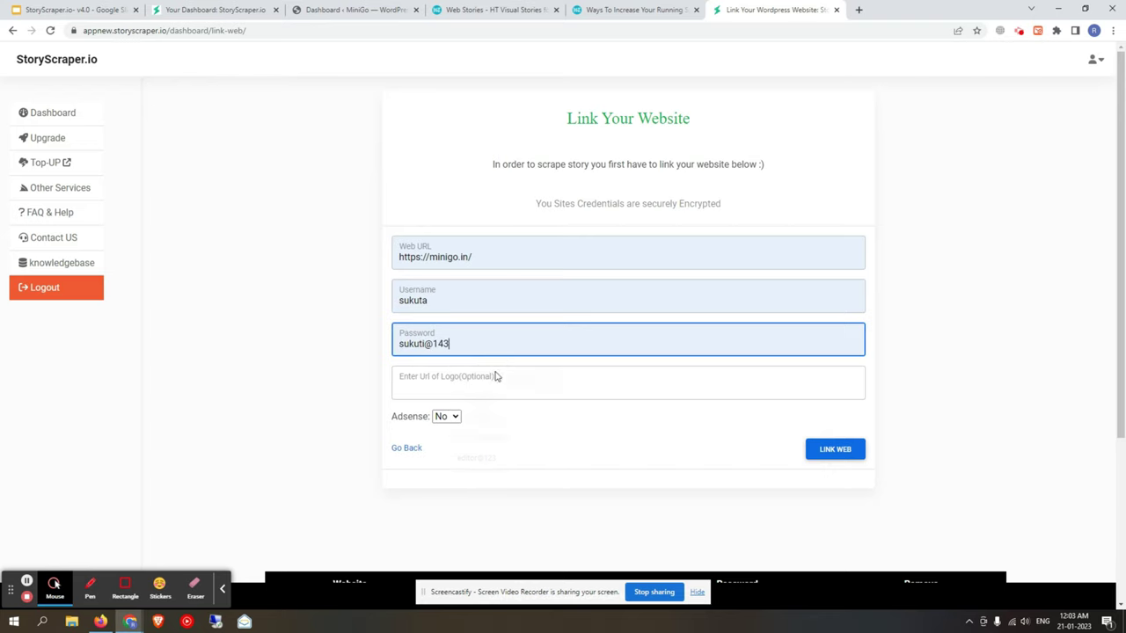
scroll(528, 264, down, 1)
click(346, 306)
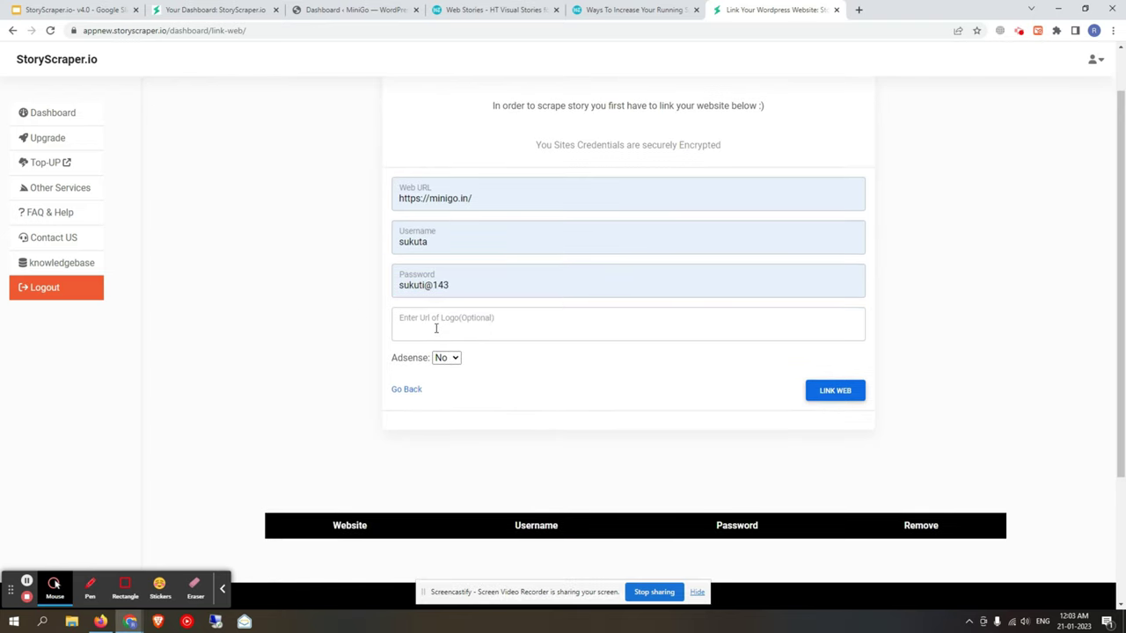
click(470, 328)
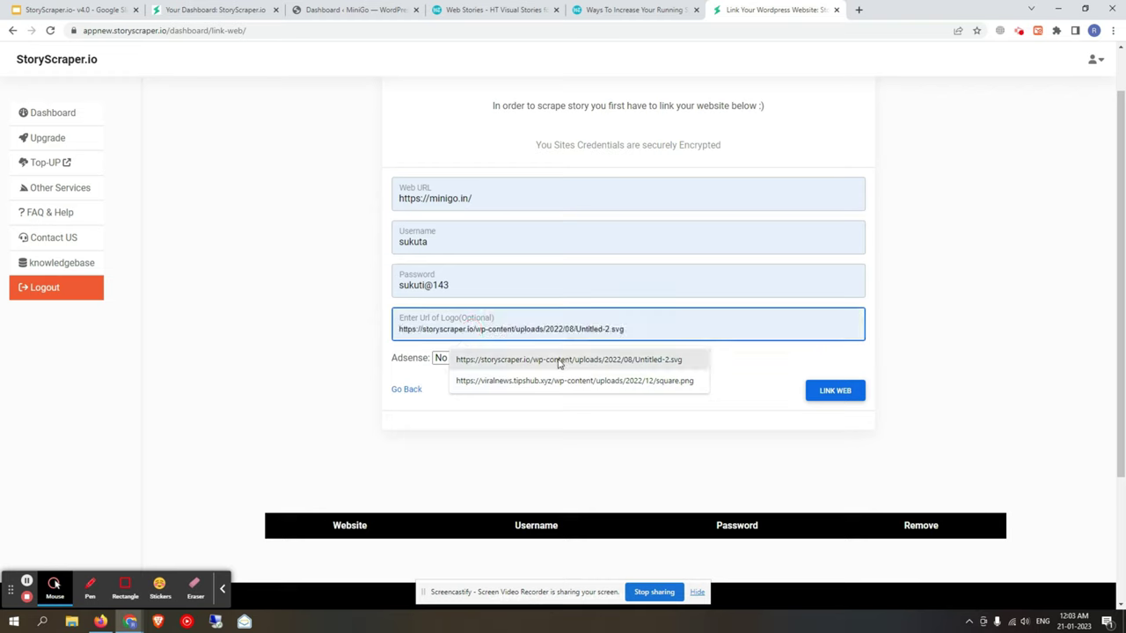
click(525, 353)
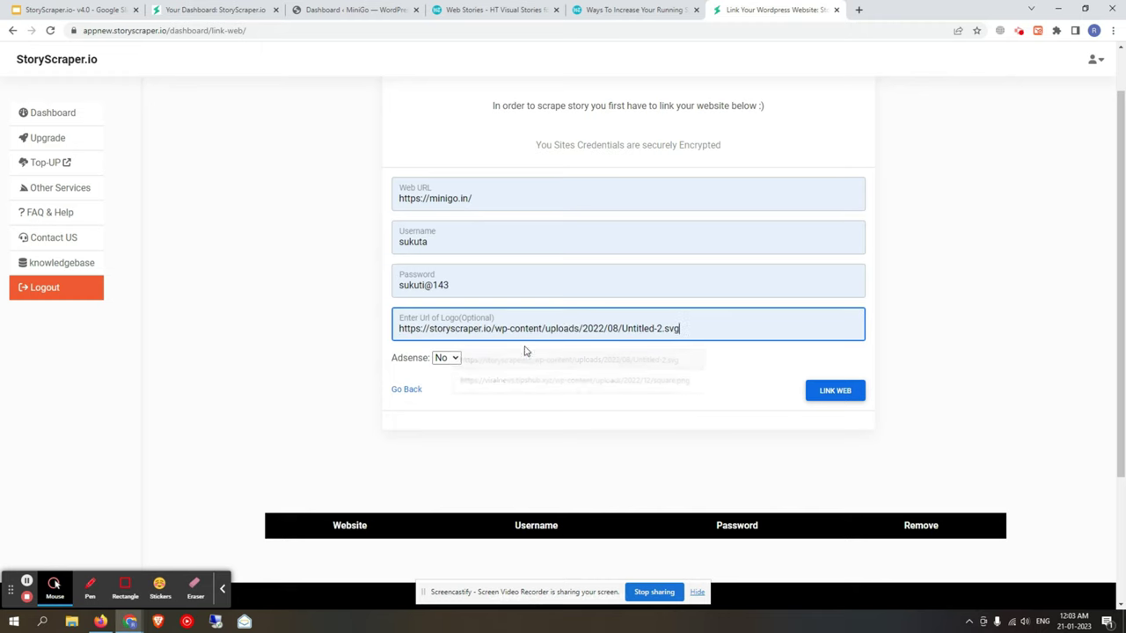
triple_click(596, 329)
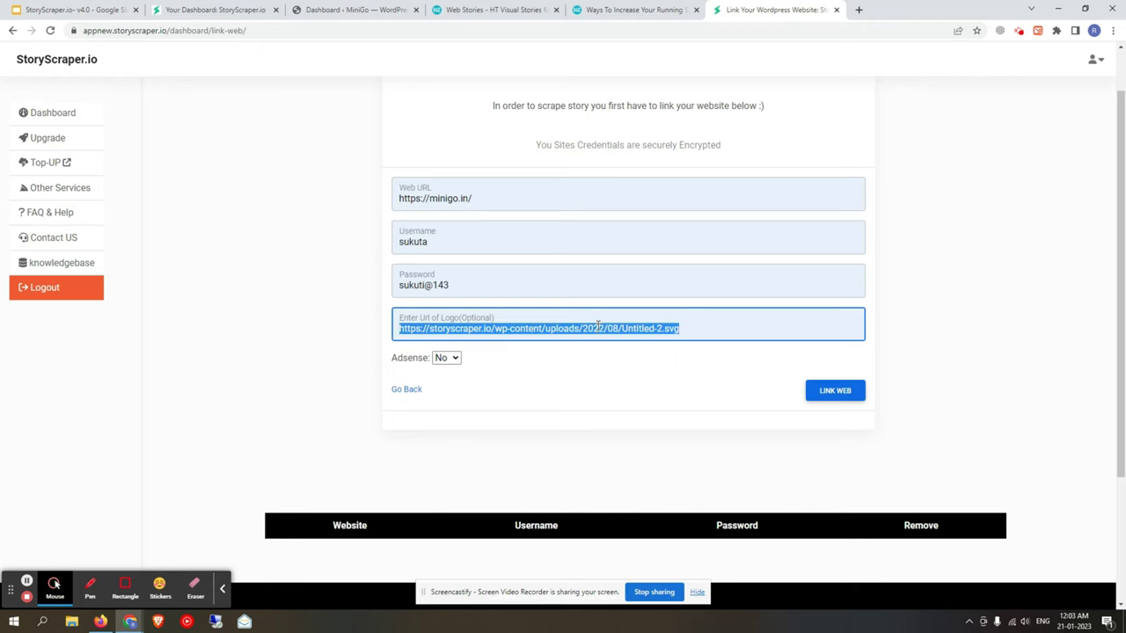
key(BackSpace)
Step: Switch Adsense to Yes to look at the Pub Id and Ad Slot Code fields, and set it back to No
click(445, 358)
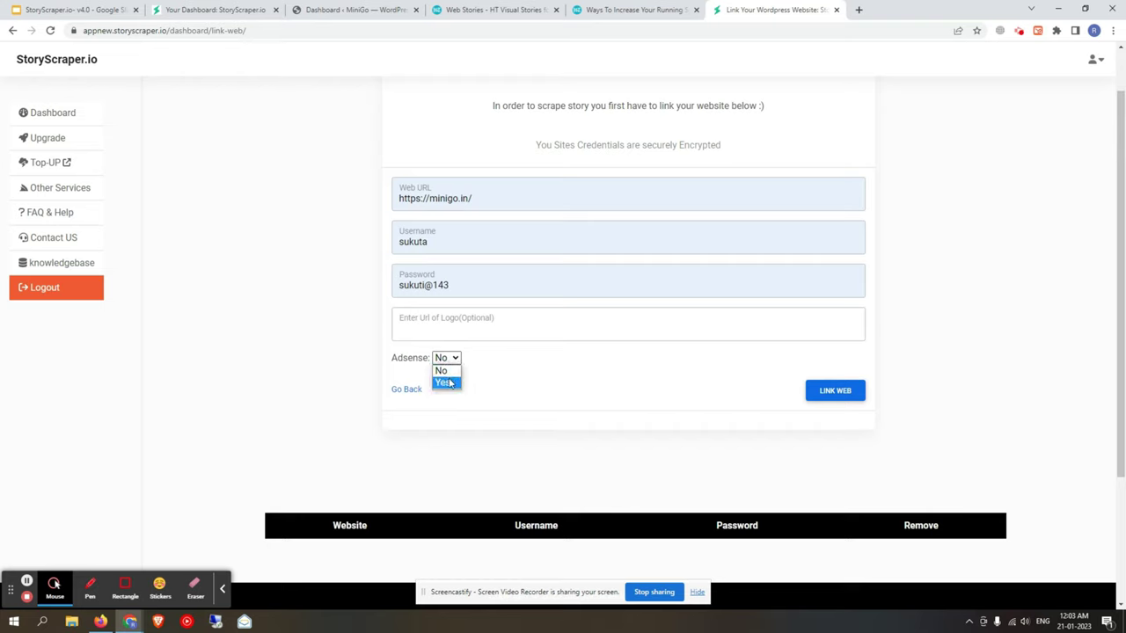
click(445, 383)
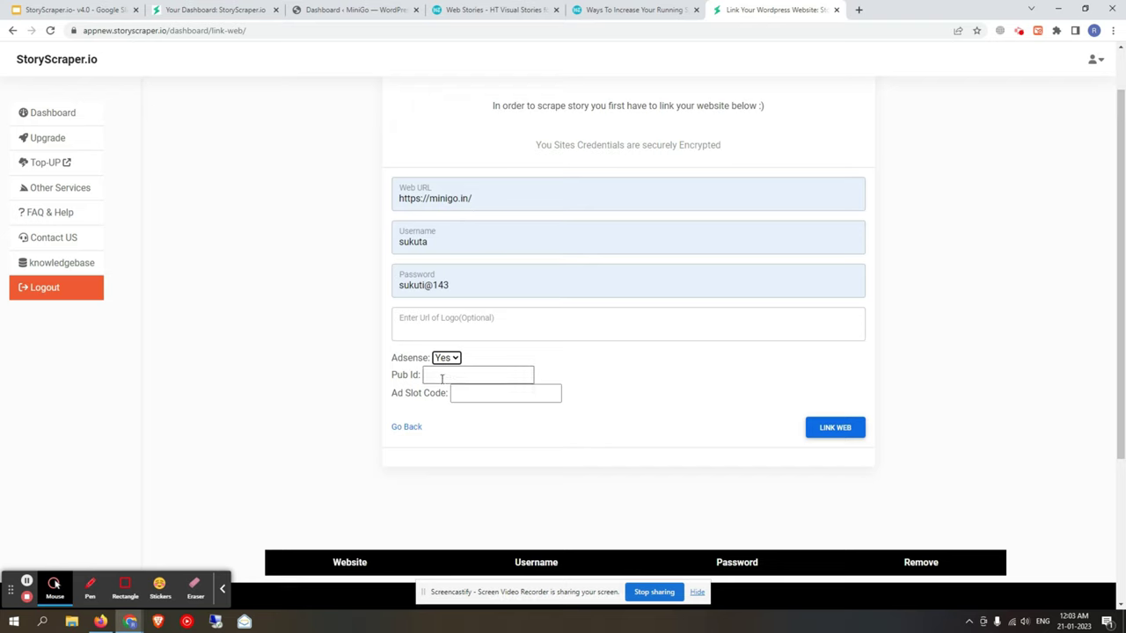
click(427, 376)
click(438, 375)
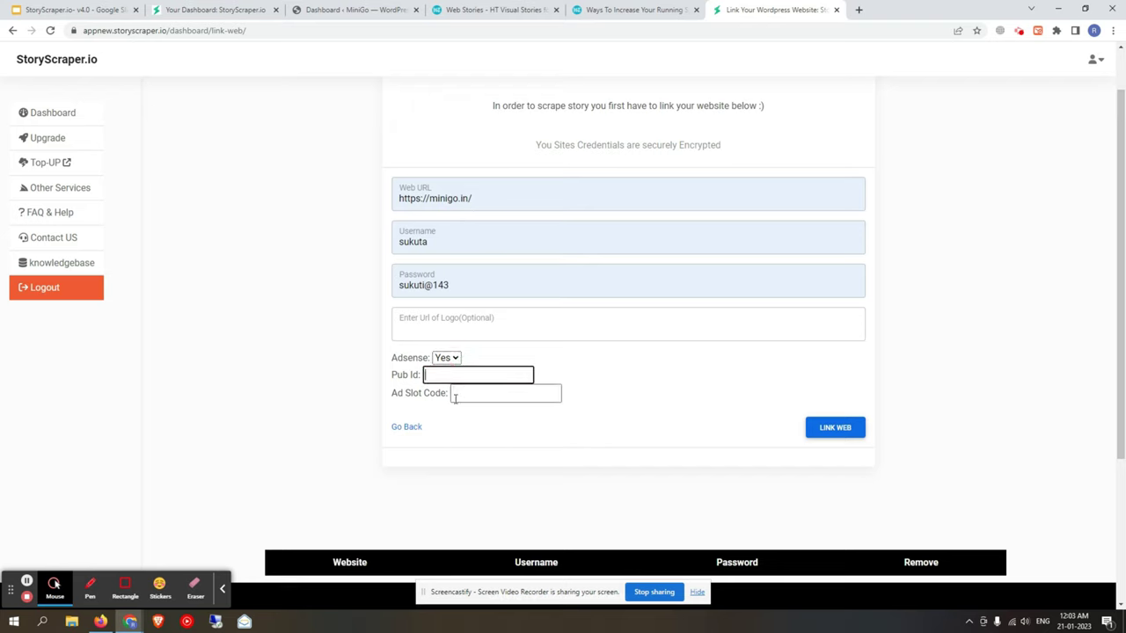
click(459, 396)
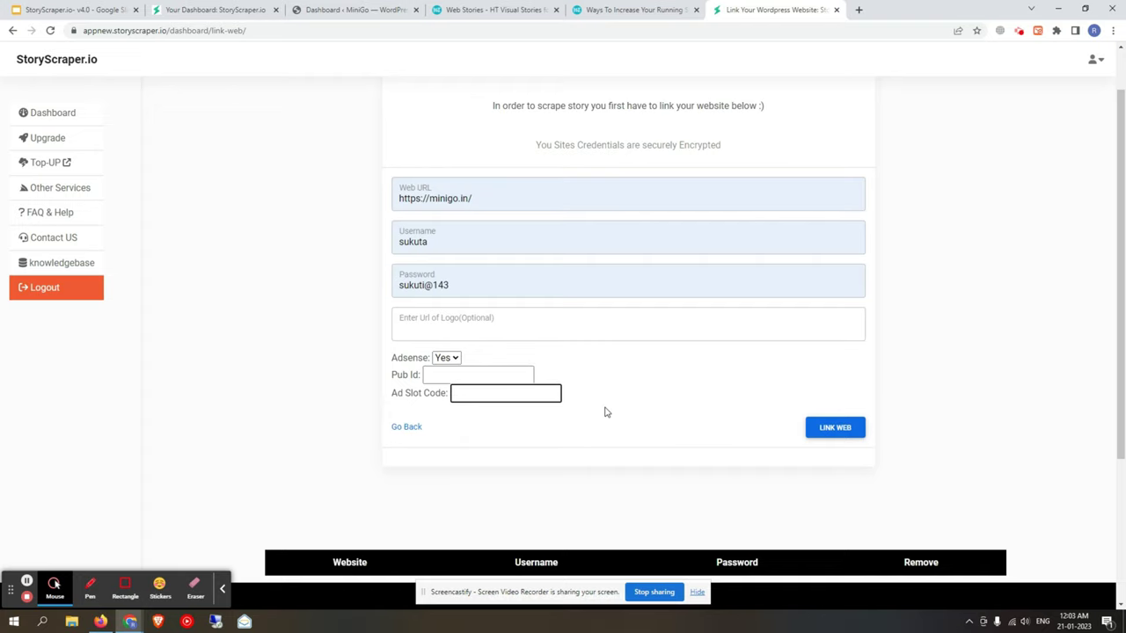
click(447, 358)
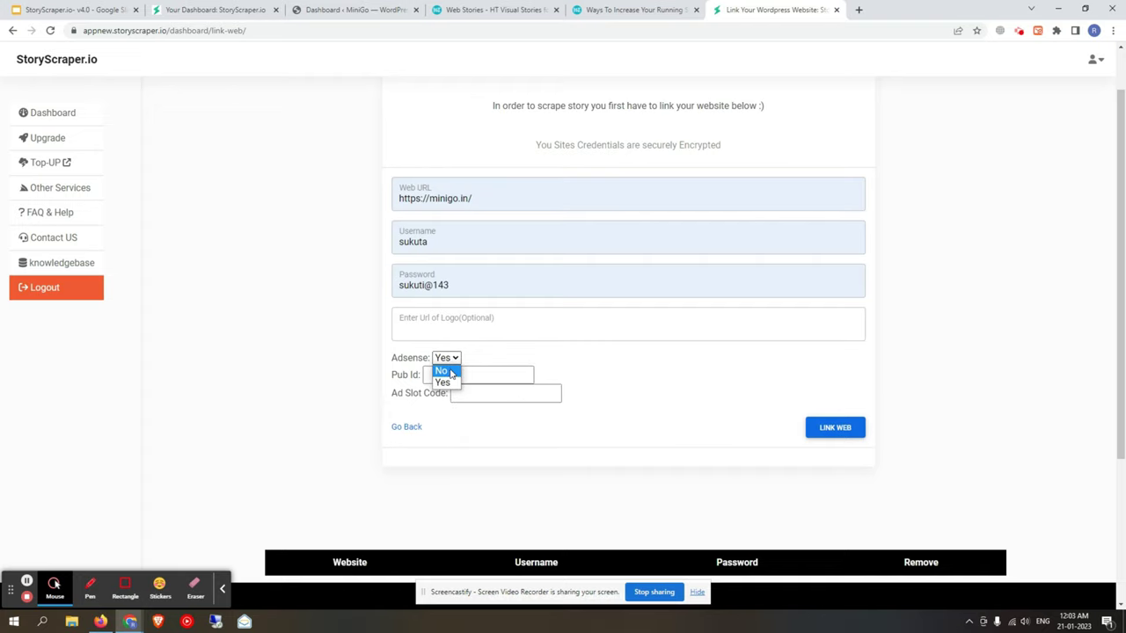
click(445, 371)
Step: Submit the form to link the website, and check its entry in the linked websites table
click(778, 412)
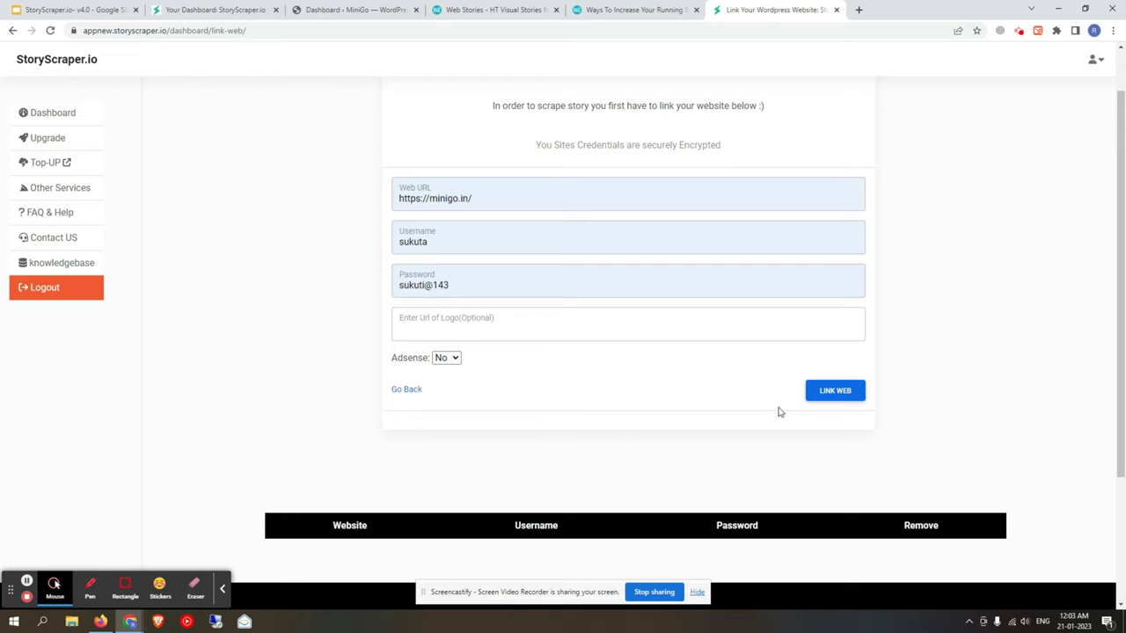
click(803, 395)
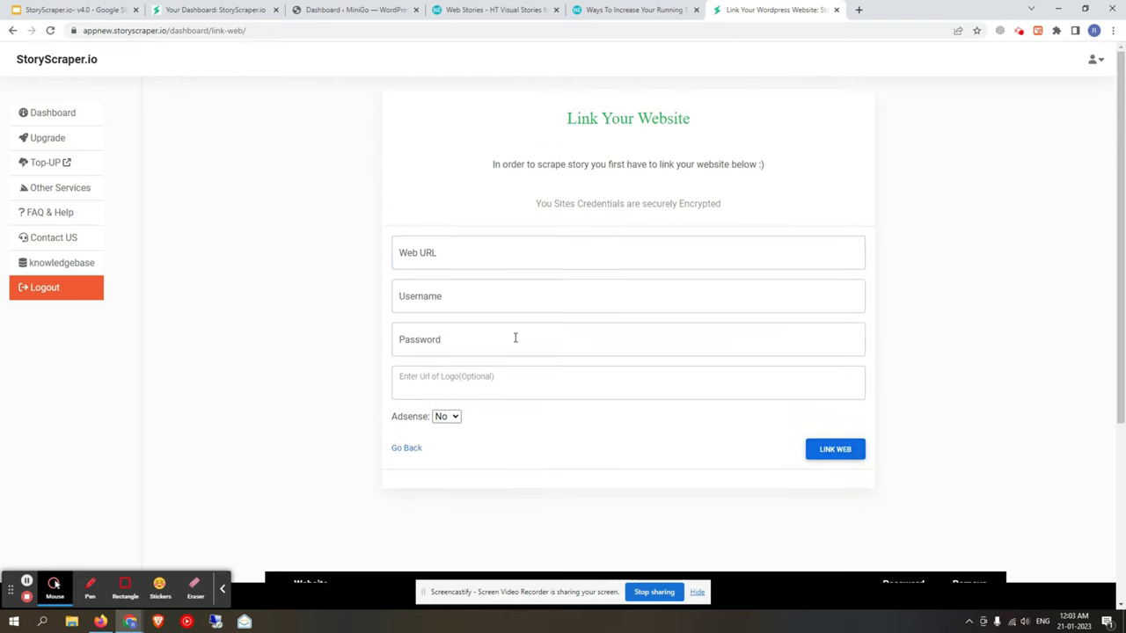
scroll(568, 346, down, 2)
drag(368, 377, 762, 377)
click(707, 377)
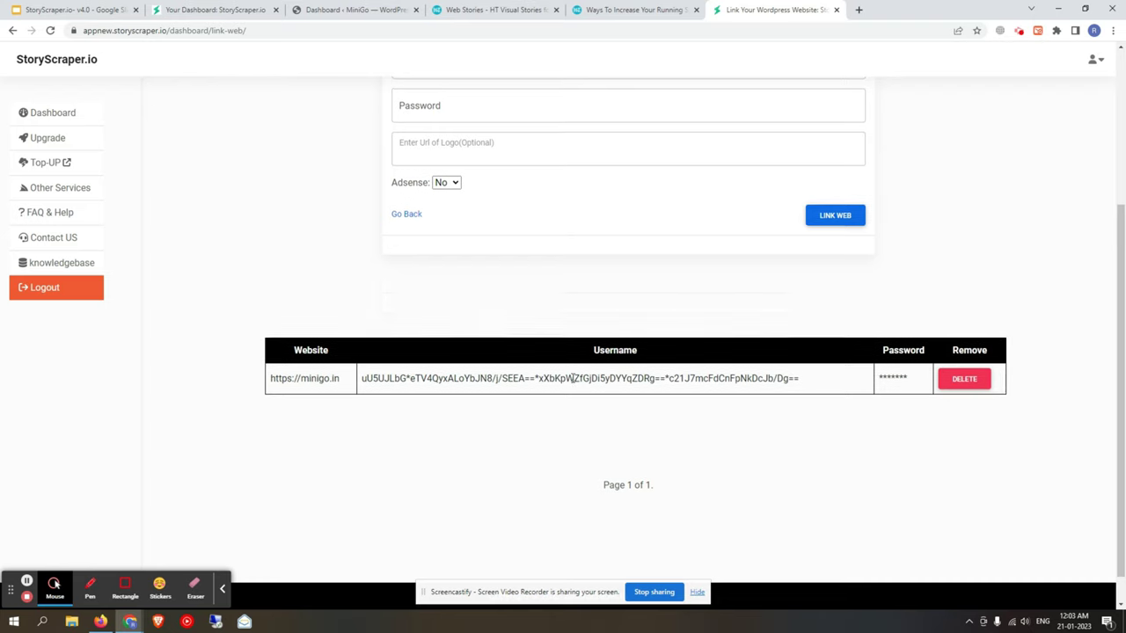
scroll(912, 390, up, 1)
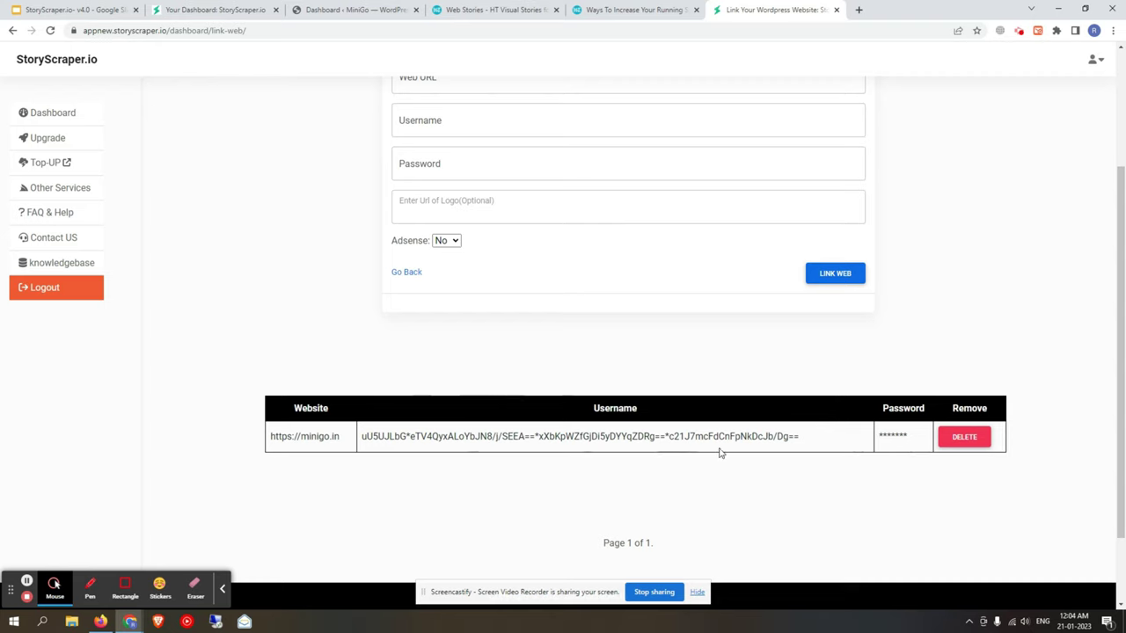
Step: Return to the dashboard and look over its feature cards
scroll(536, 380, up, 1)
scroll(534, 377, up, 1)
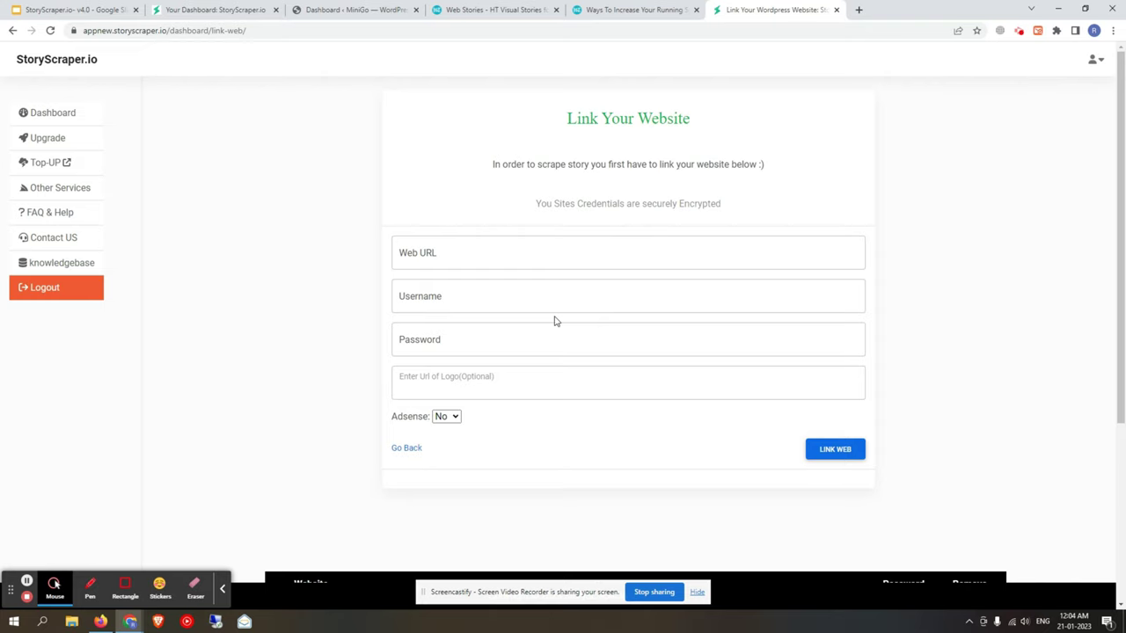
click(66, 117)
scroll(704, 255, down, 2)
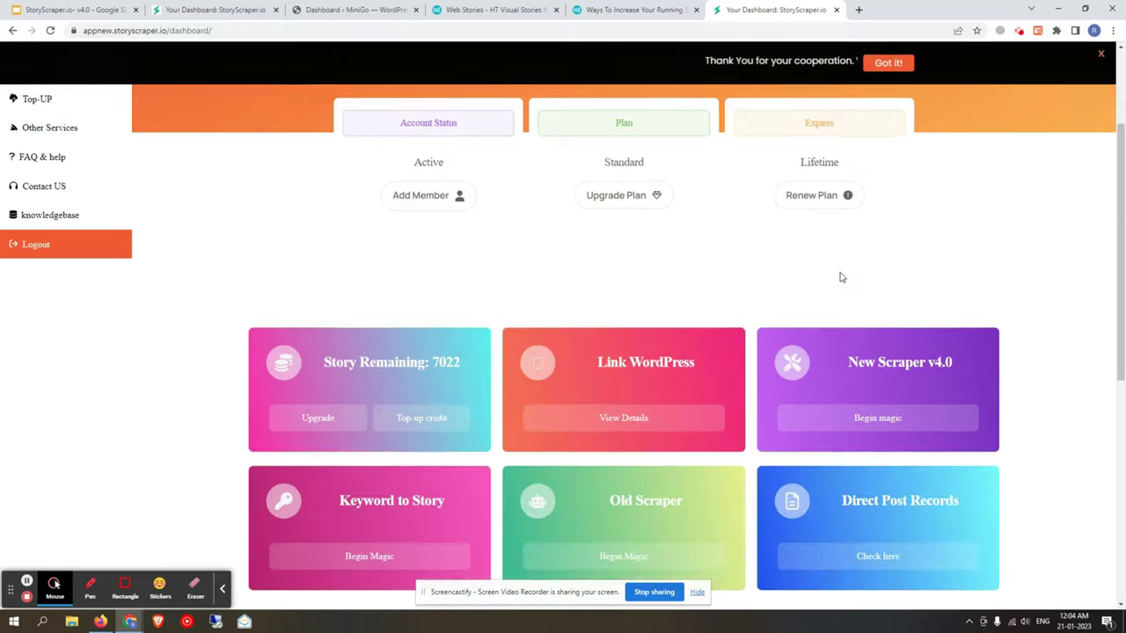
scroll(724, 249, down, 3)
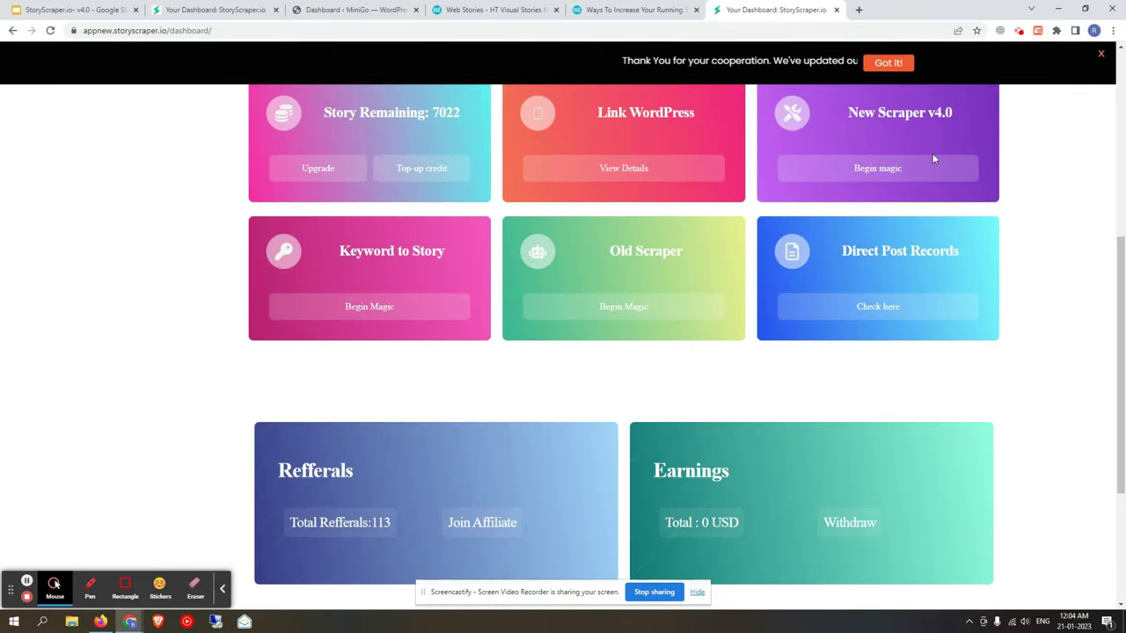
Step: Look at the Keyword to Story and New Scraper v4.0 cards, and open New Scraper v4.0
triple_click(943, 113)
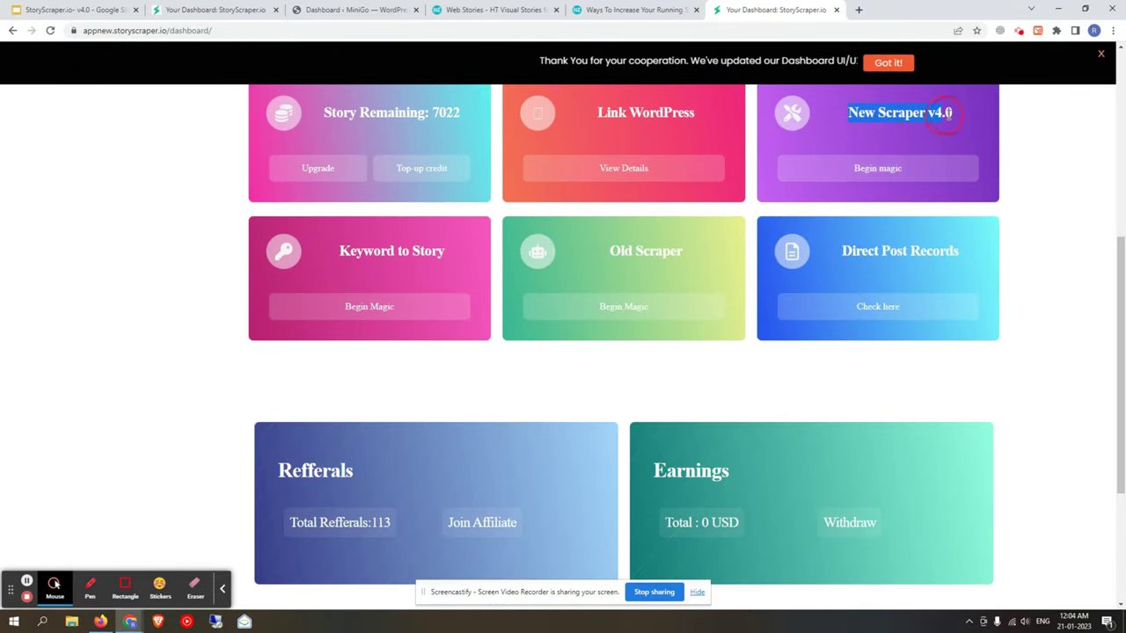
scroll(948, 178, up, 1)
click(540, 224)
drag(342, 309, 440, 310)
click(439, 309)
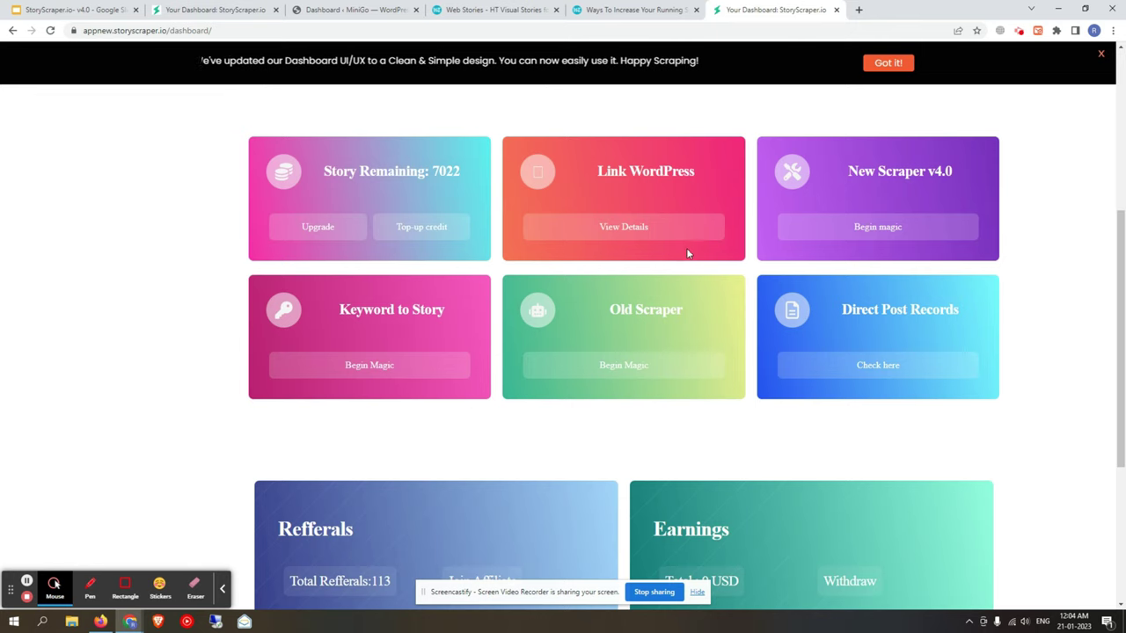
click(871, 229)
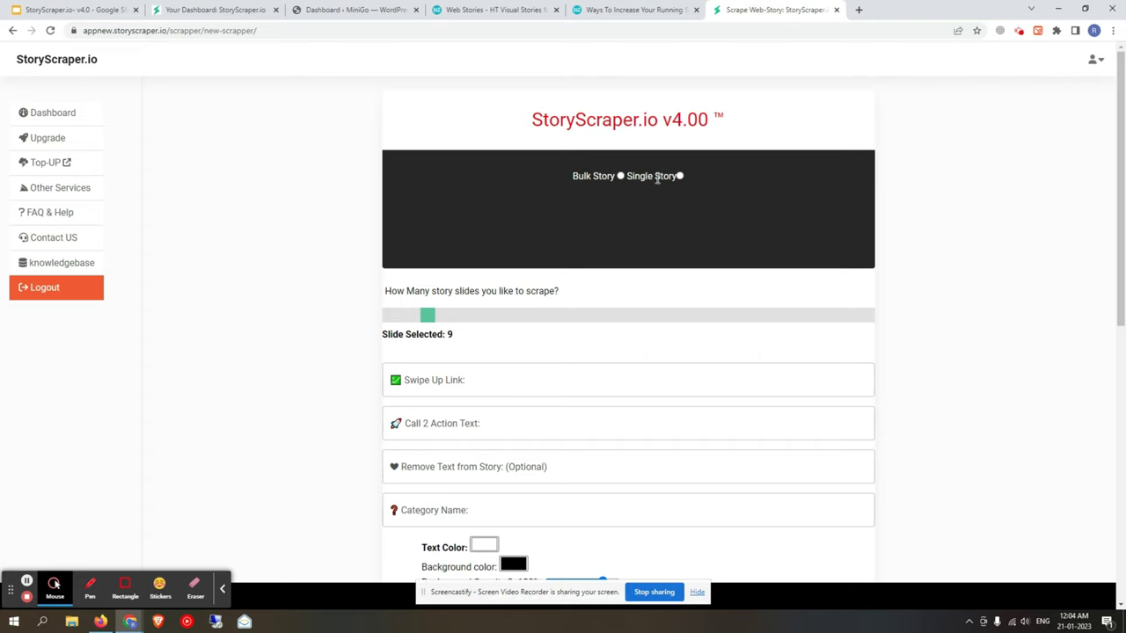
Step: Look at the Bulk Story and Single Story options of the scraper form
drag(576, 173, 674, 175)
click(650, 186)
click(671, 177)
Step: Examine the Hindustan Times web stories listing page and its URL as an example source for bulk scraping
click(512, 7)
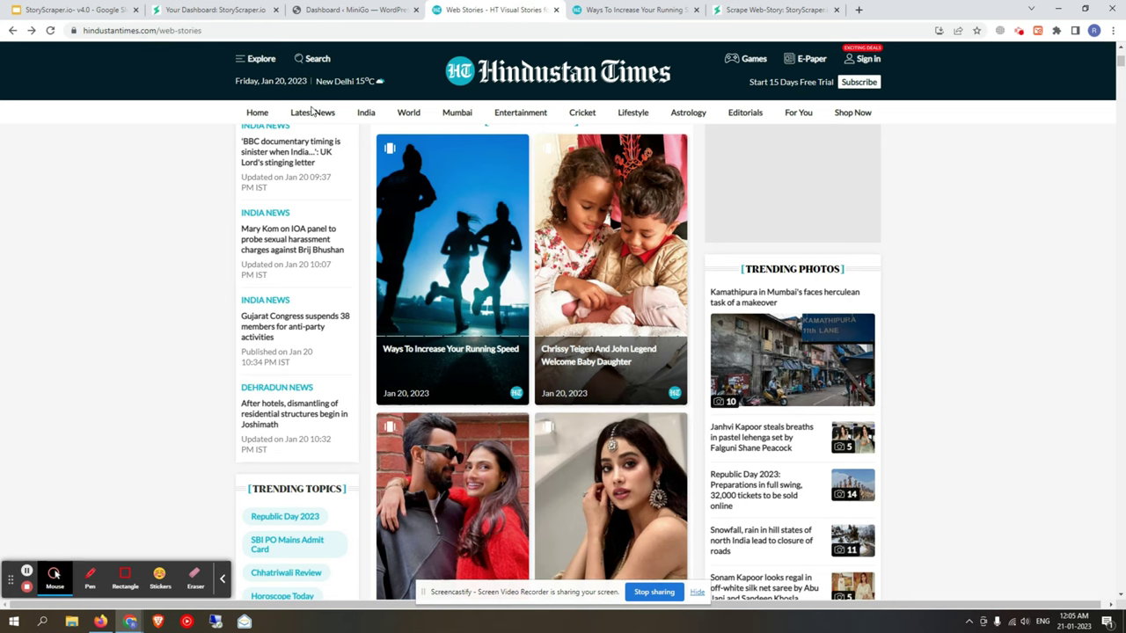
drag(204, 31, 78, 31)
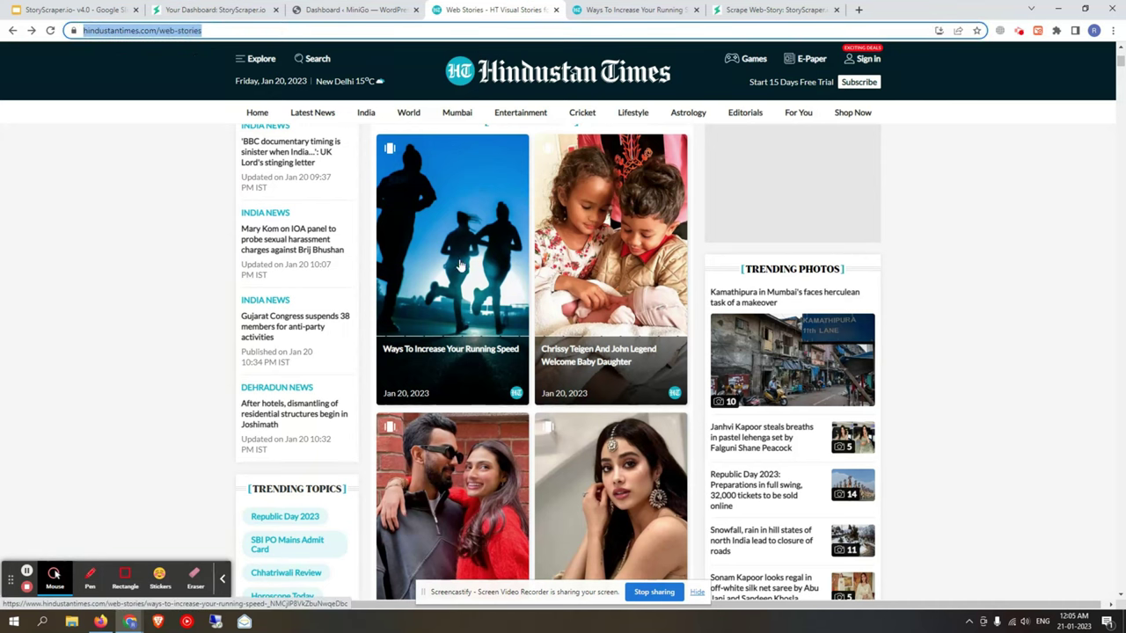
scroll(541, 282, down, 5)
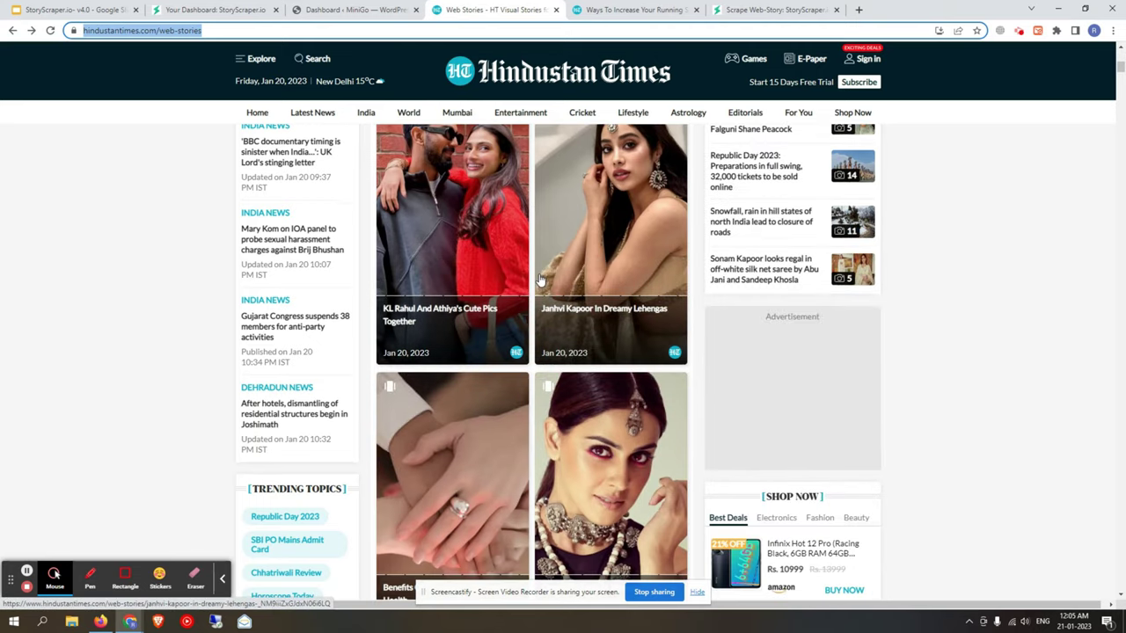
scroll(541, 282, down, 5)
scroll(528, 238, up, 3)
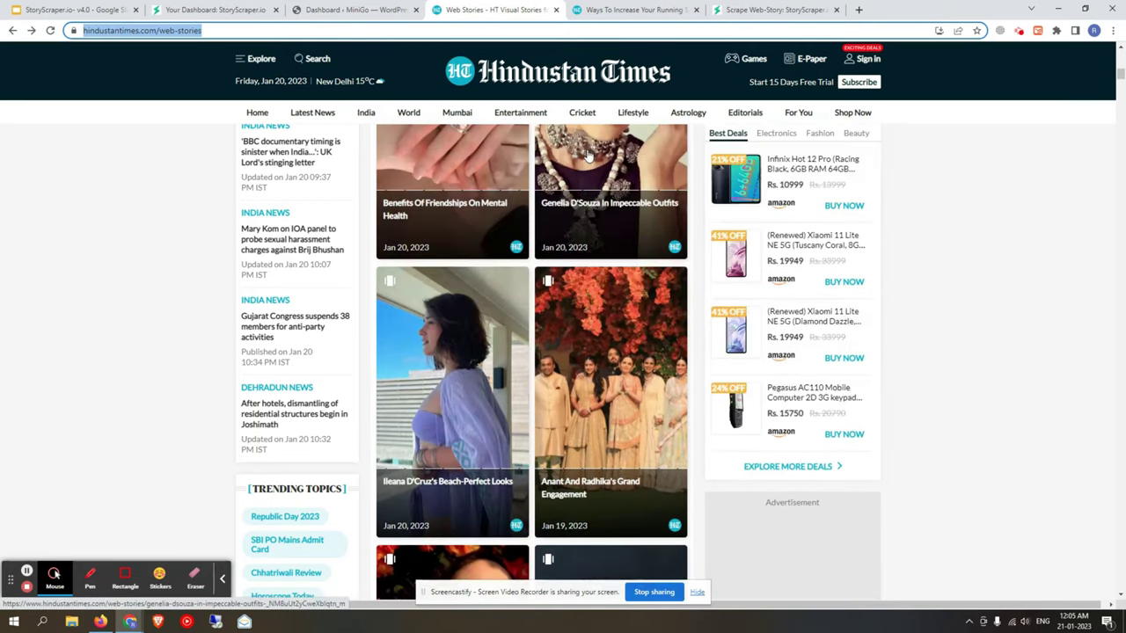
scroll(528, 238, up, 6)
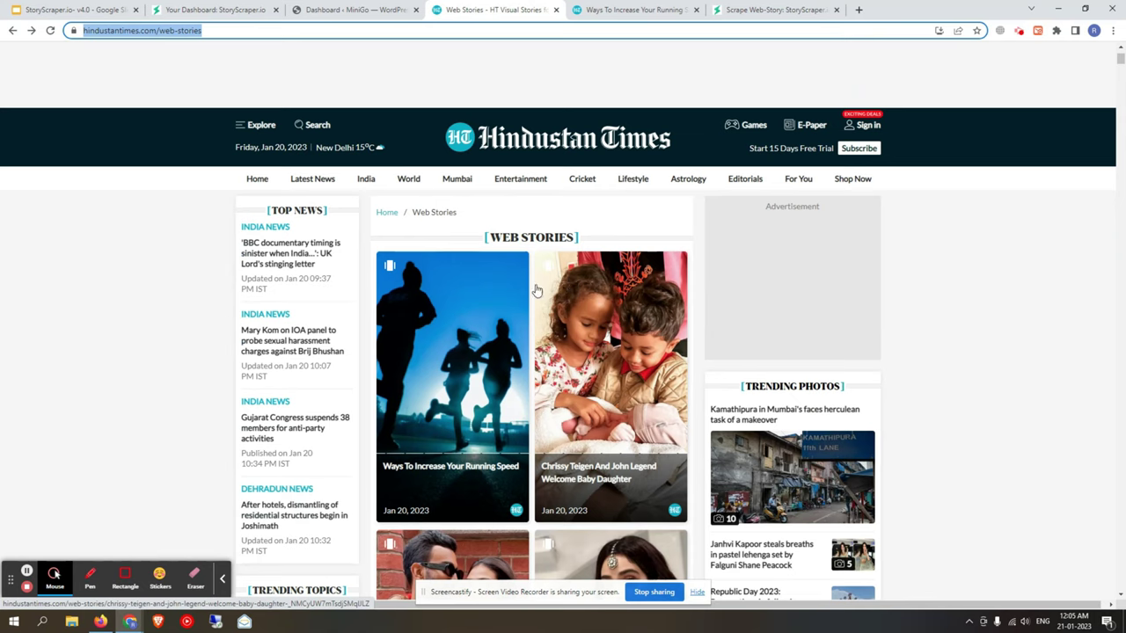
Step: View the story "Ways To Increase Your Running Speed", page through its first slides and select its URL
click(624, 10)
drag(440, 31, 71, 31)
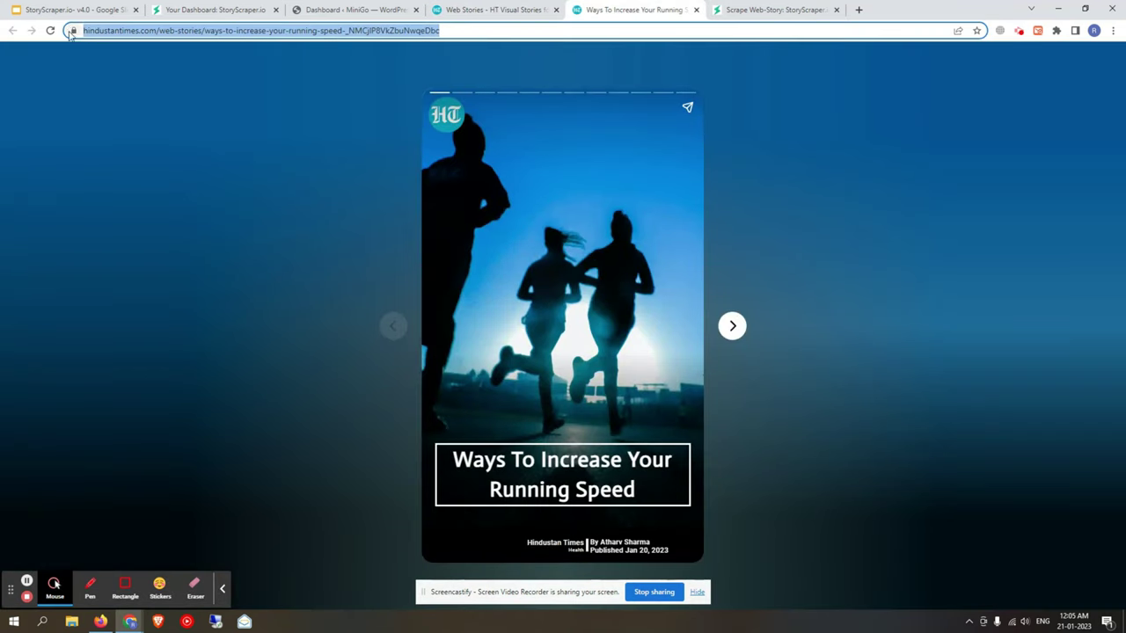
click(733, 333)
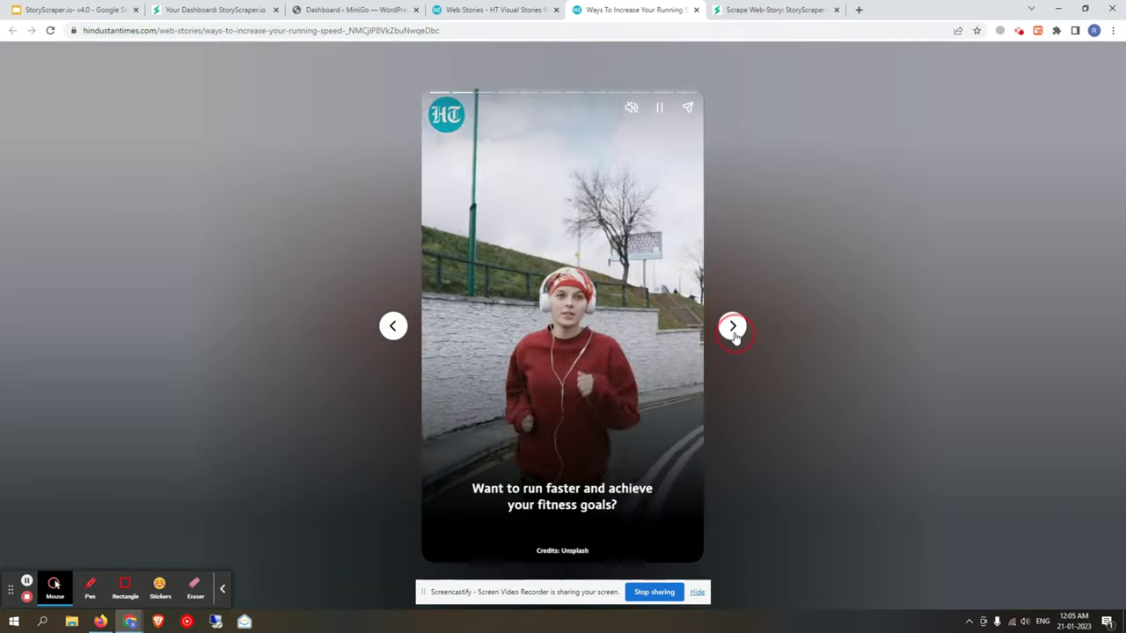
click(734, 332)
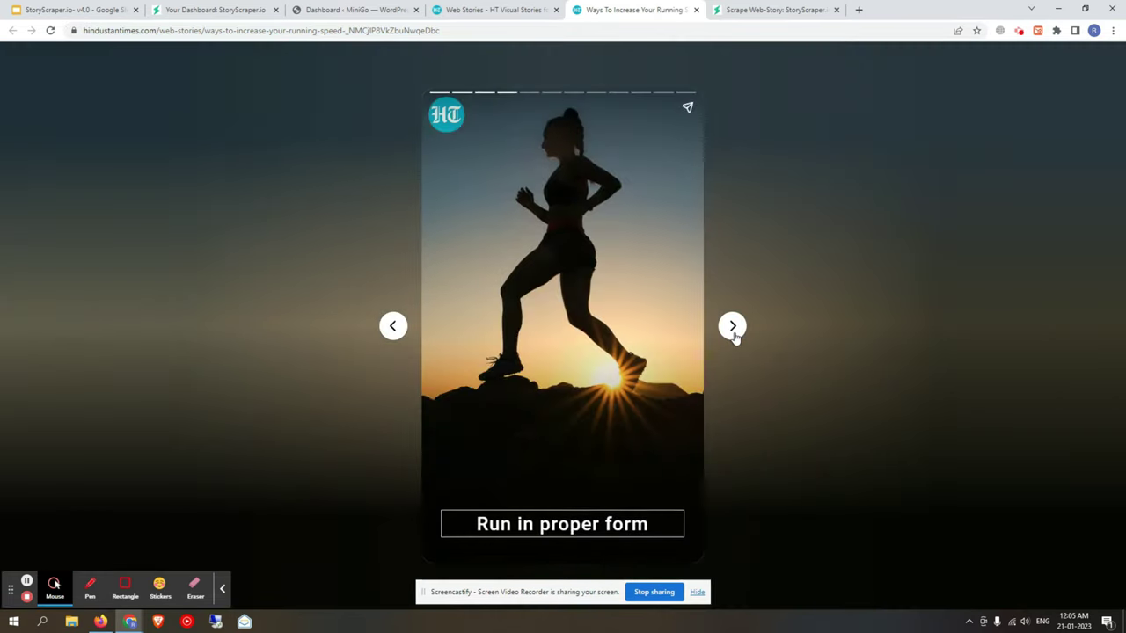
click(733, 333)
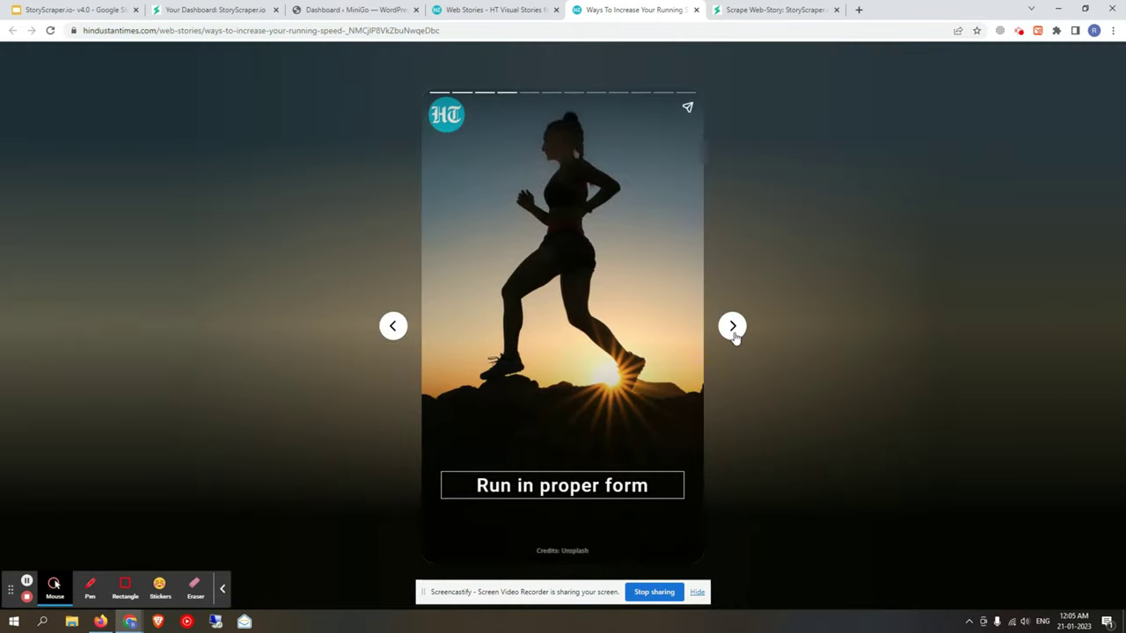
click(734, 333)
click(256, 32)
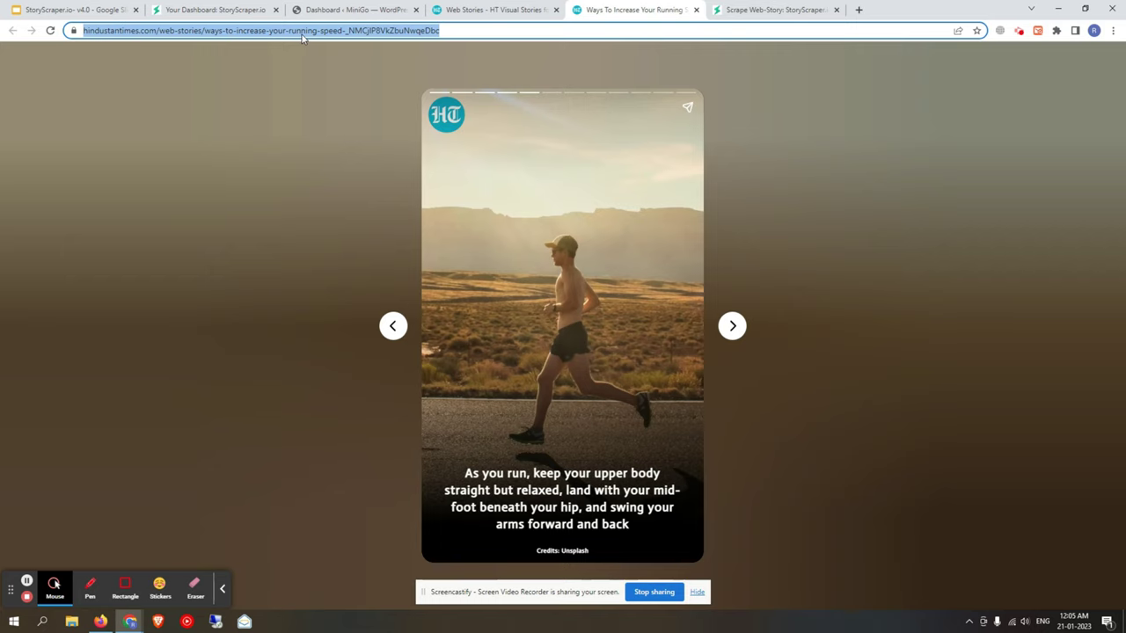
Step: Go back to the scraper form and set the scraping mode to Single Story
click(156, 9)
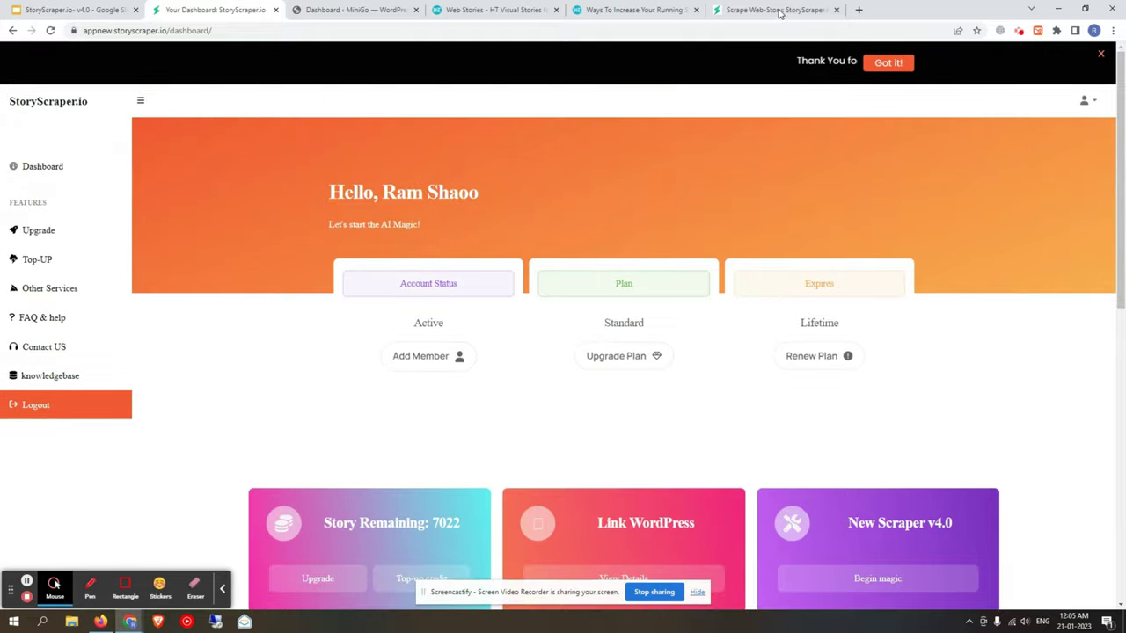
click(779, 11)
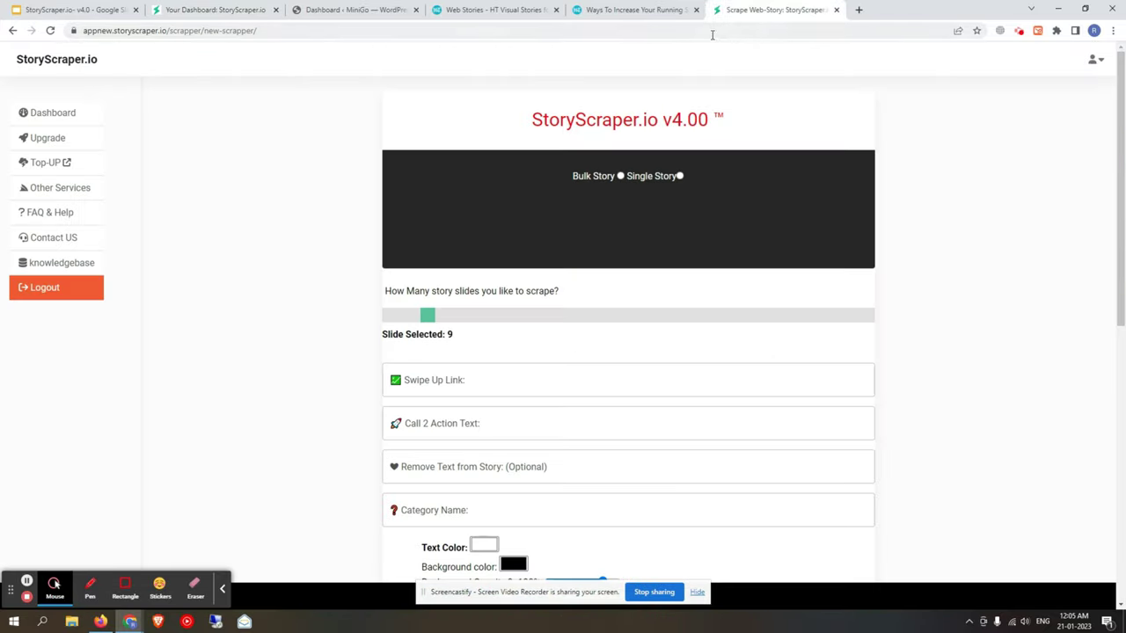
click(680, 176)
click(497, 256)
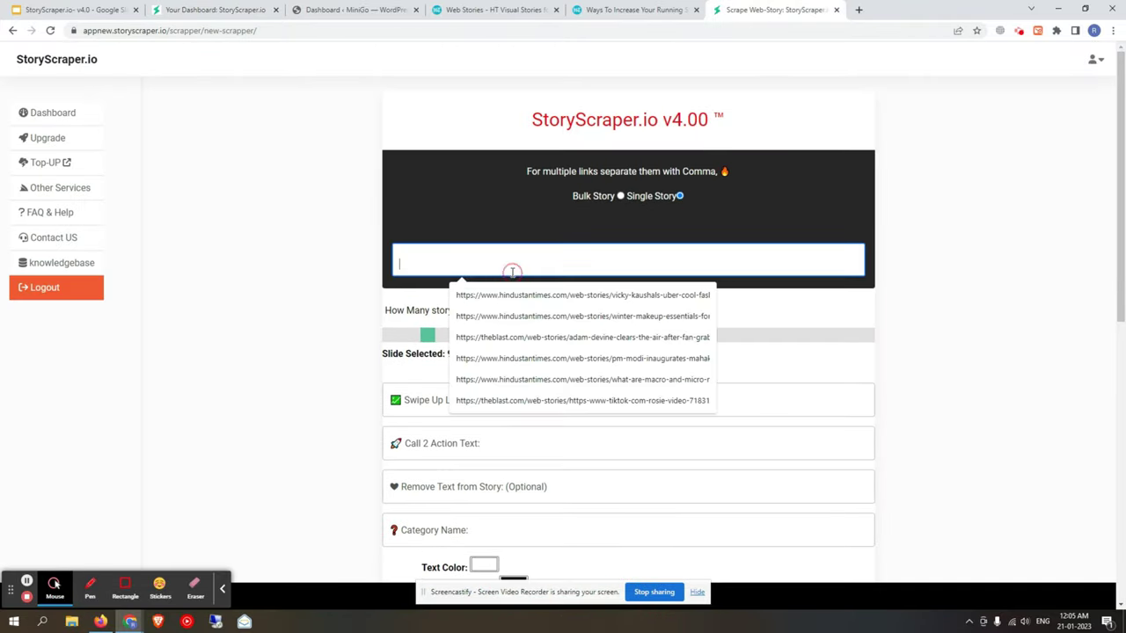
Step: Copy the URL of the running speed story into the scraper form's story link field
click(634, 10)
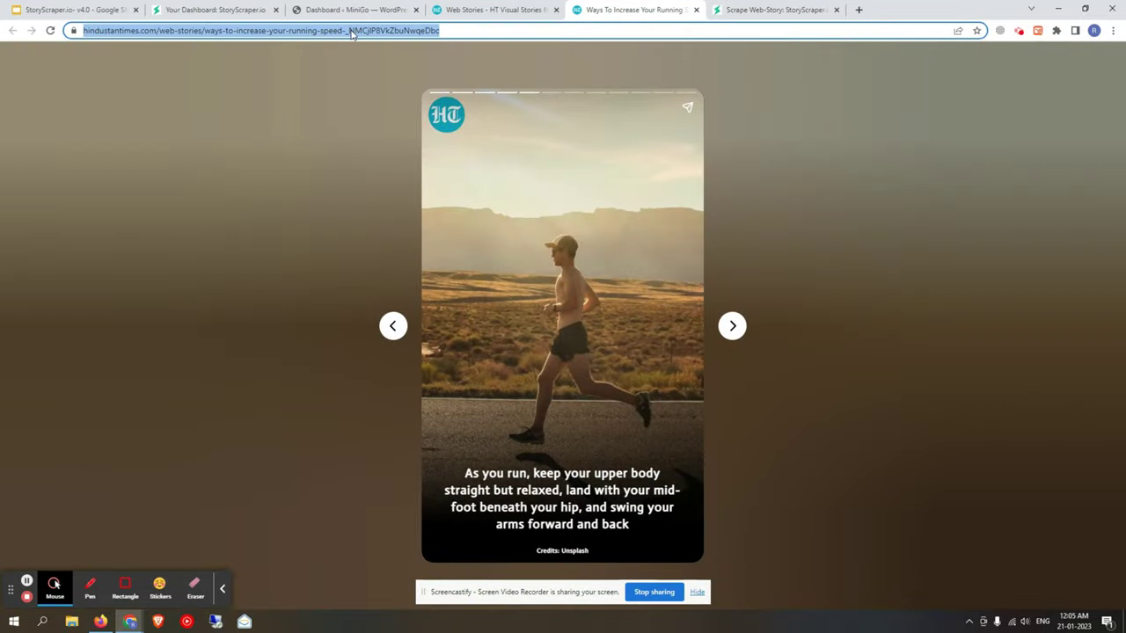
right_click(352, 31)
click(384, 97)
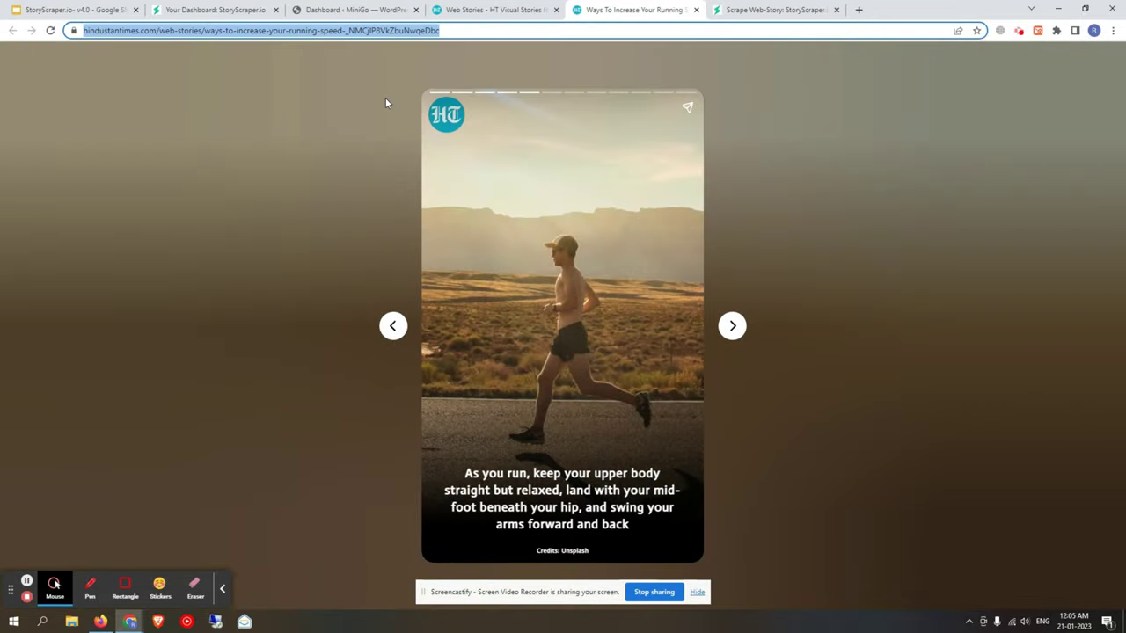
click(754, 9)
right_click(592, 263)
click(646, 352)
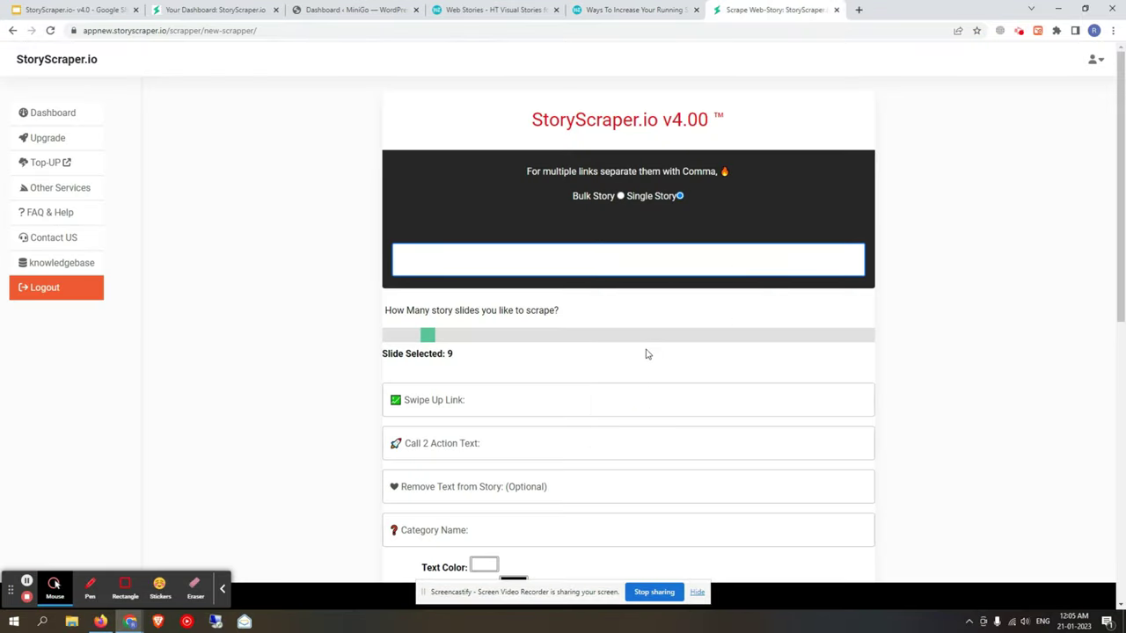
Step: Look at the slide count setting and page through further slides of the running speed story
scroll(645, 352, down, 1)
drag(404, 192, 555, 192)
click(555, 192)
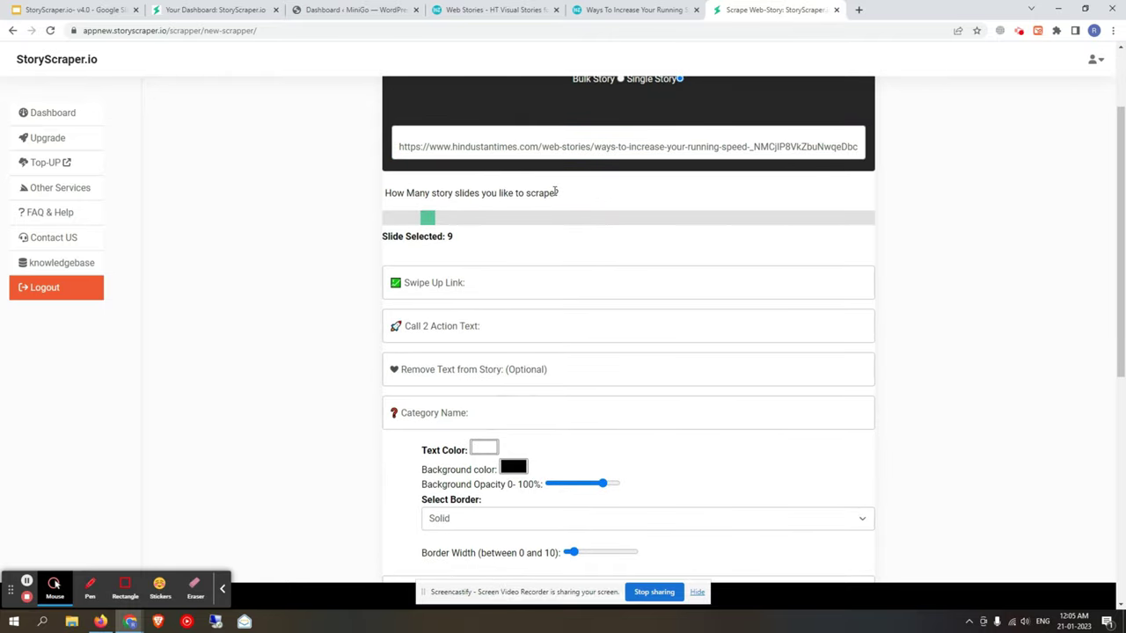
click(631, 9)
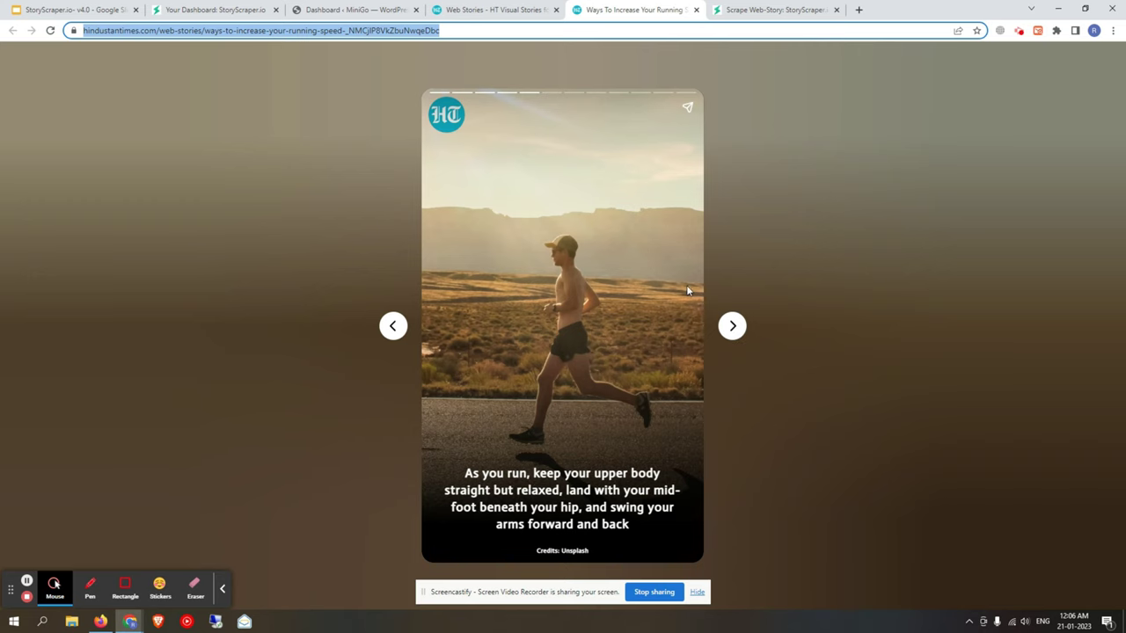
click(733, 326)
click(733, 327)
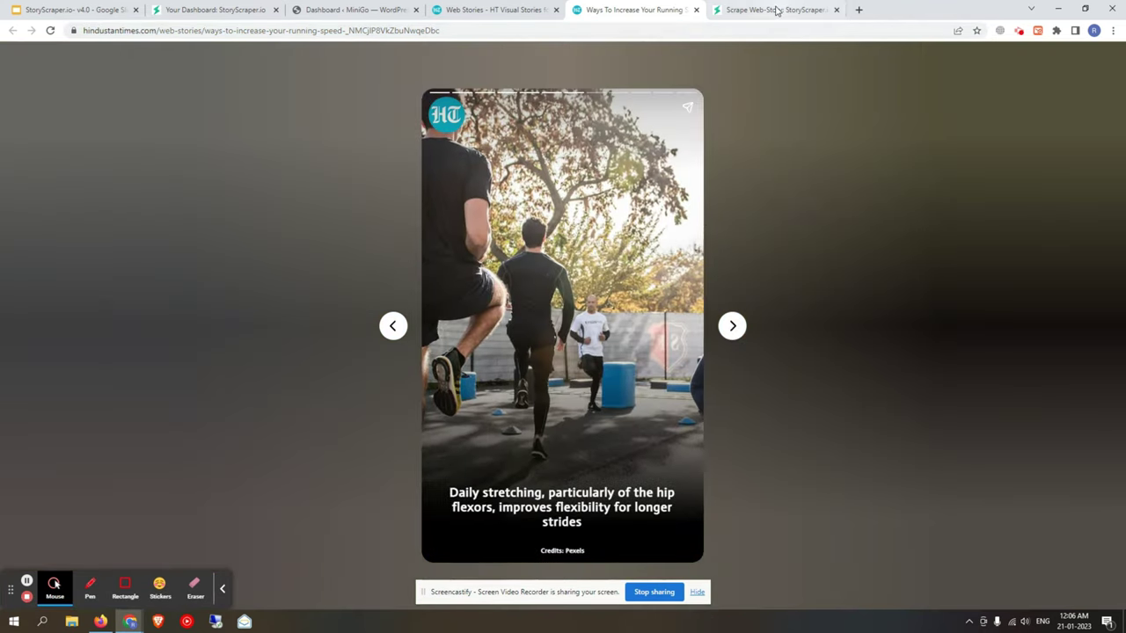
Step: Set the number of story slides to scrape to 7
key(ctrl+Tab)
key(ctrl+shift+Tab)
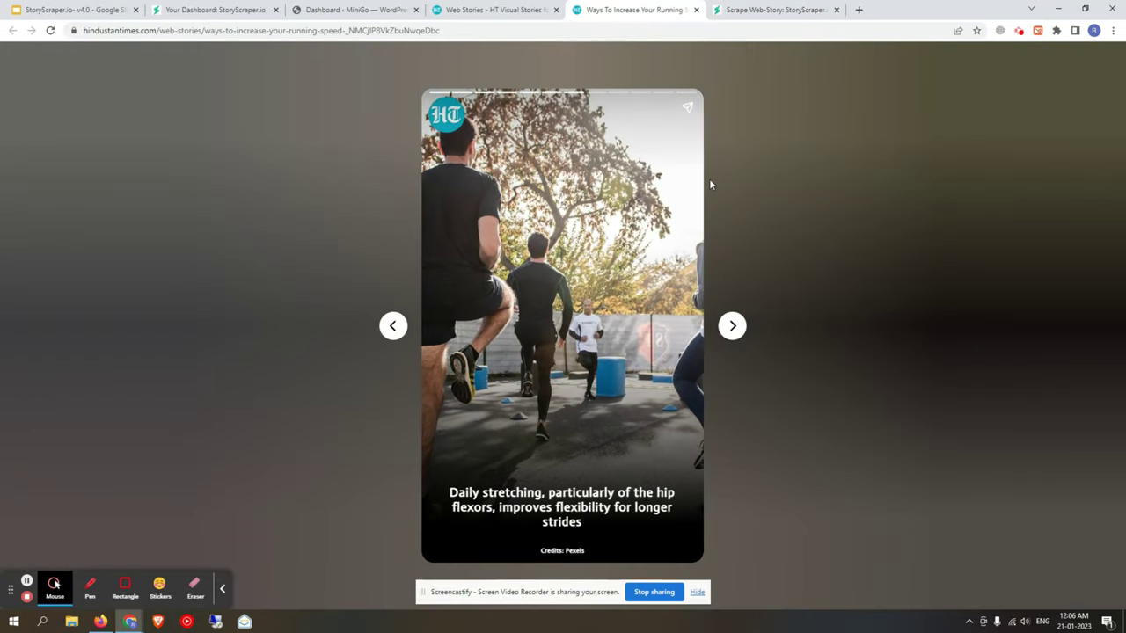
key(ctrl+Tab)
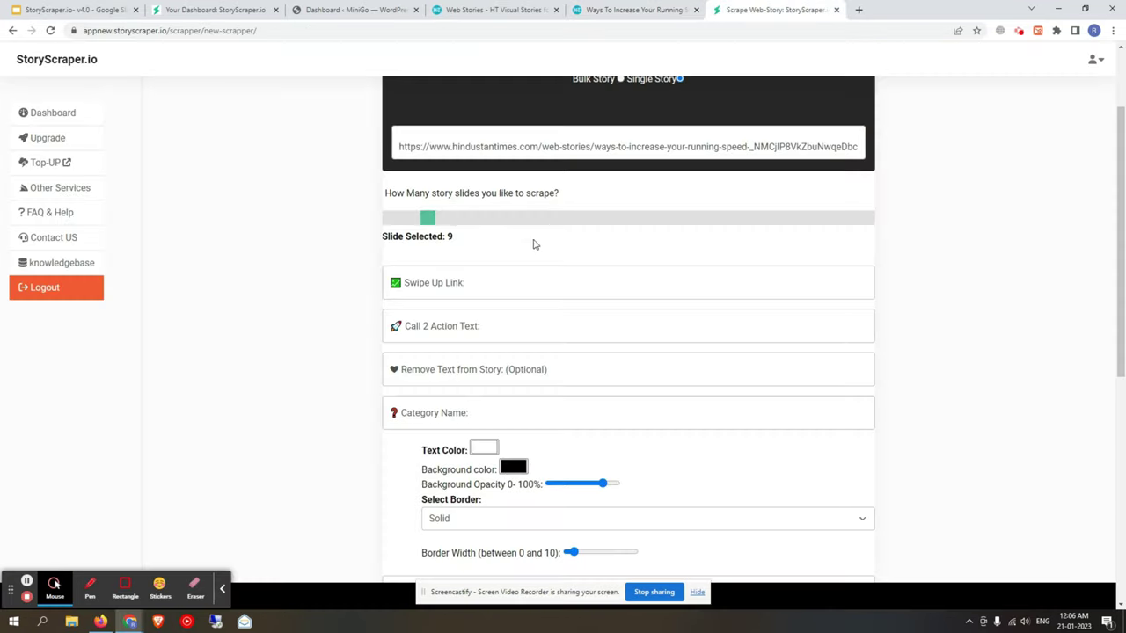
click(412, 220)
mouse_move(413, 223)
mouse_down()
mouse_move(470, 220)
mouse_move(419, 222)
mouse_up()
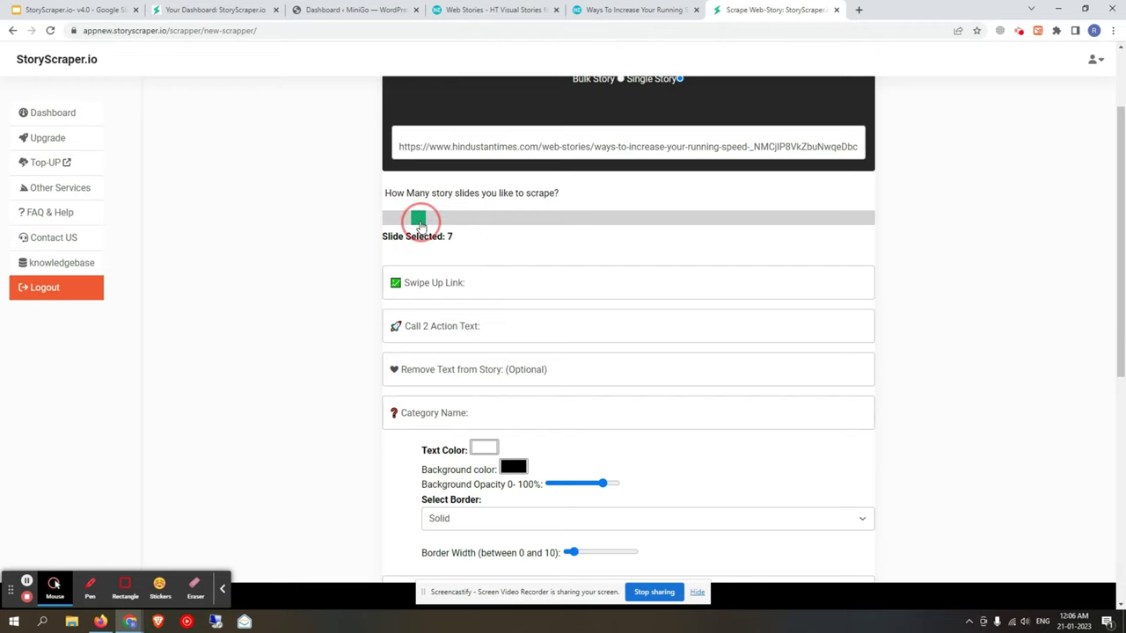
scroll(454, 187, down, 2)
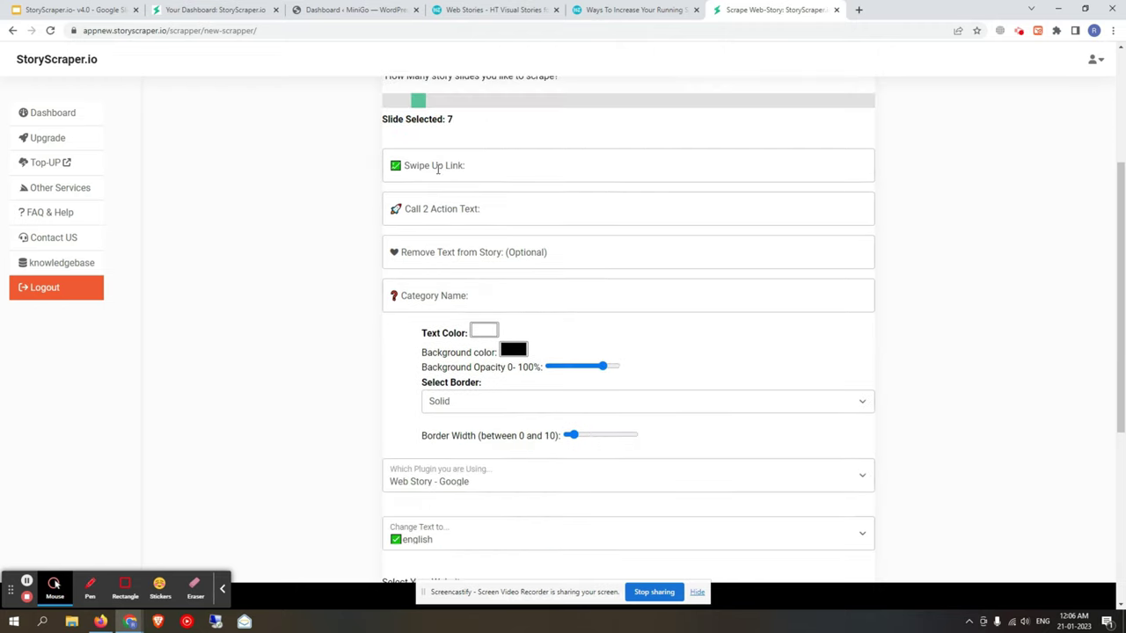
click(438, 169)
click(506, 149)
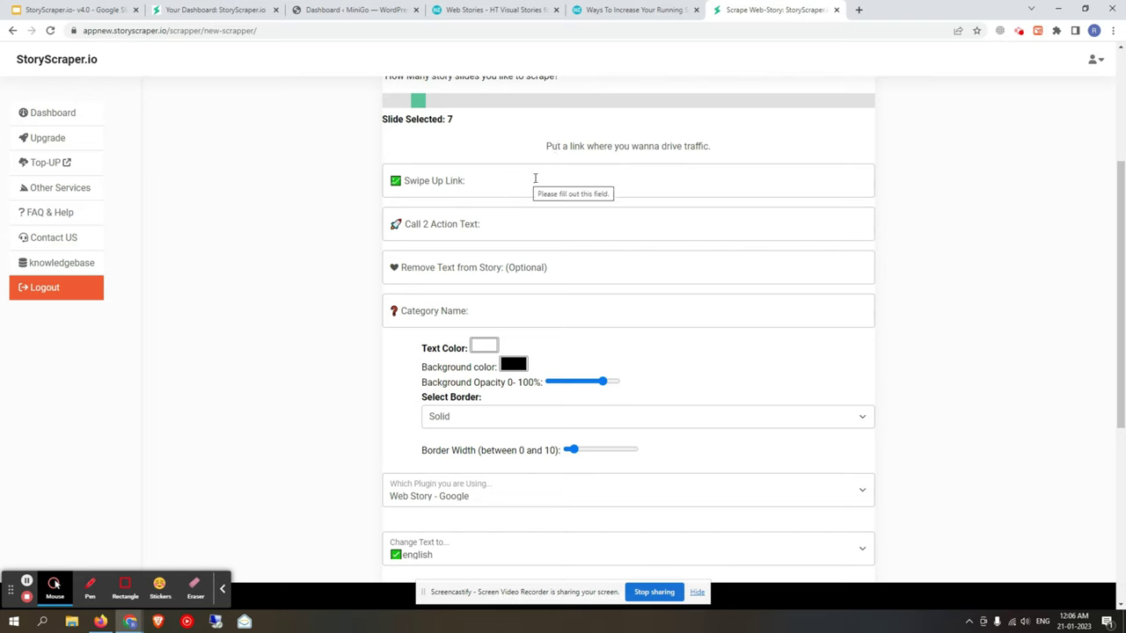
click(445, 179)
click(500, 219)
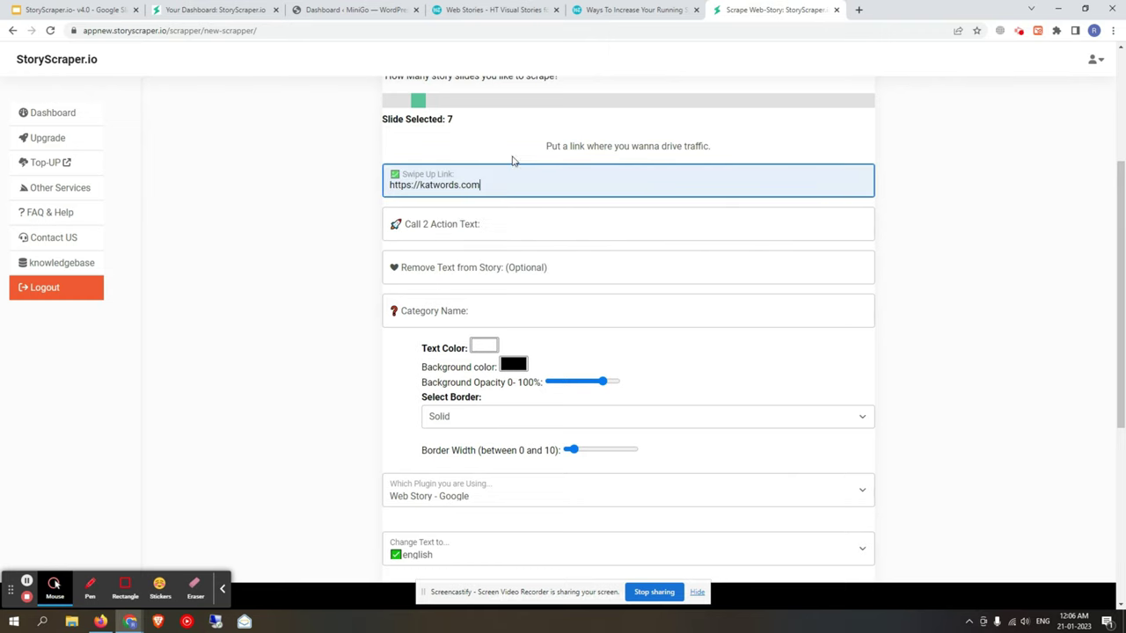
Step: Set the Call 2 Action Text to "Learn More"
scroll(492, 167, down, 1)
click(446, 173)
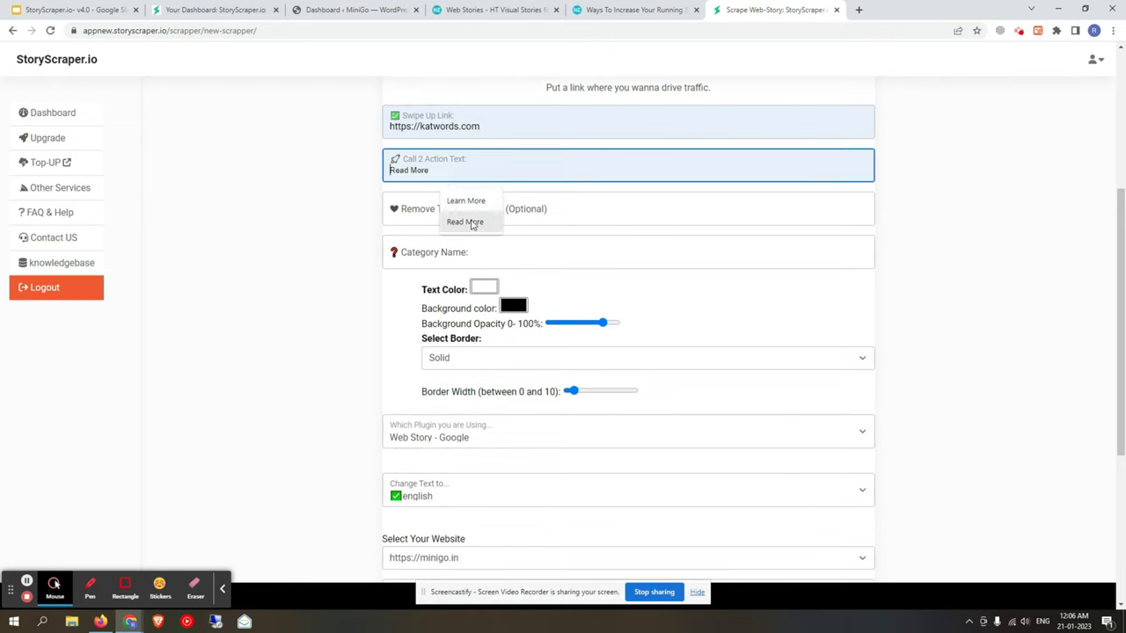
click(466, 201)
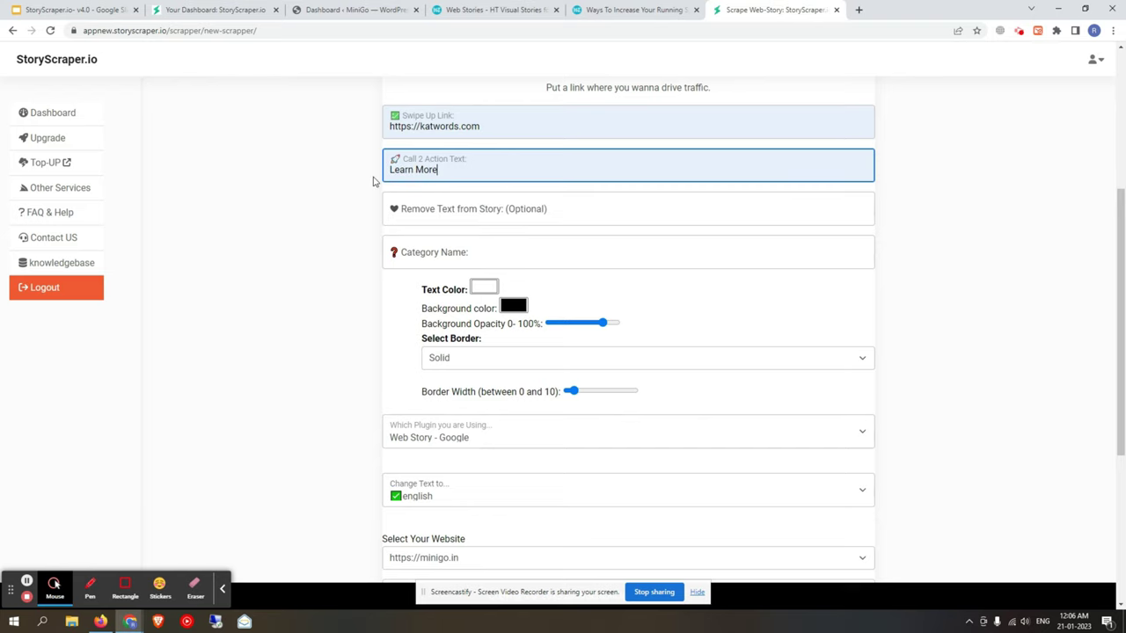
Step: Check the running speed story once more and set the scraper's Category Name to General
scroll(519, 180, down, 1)
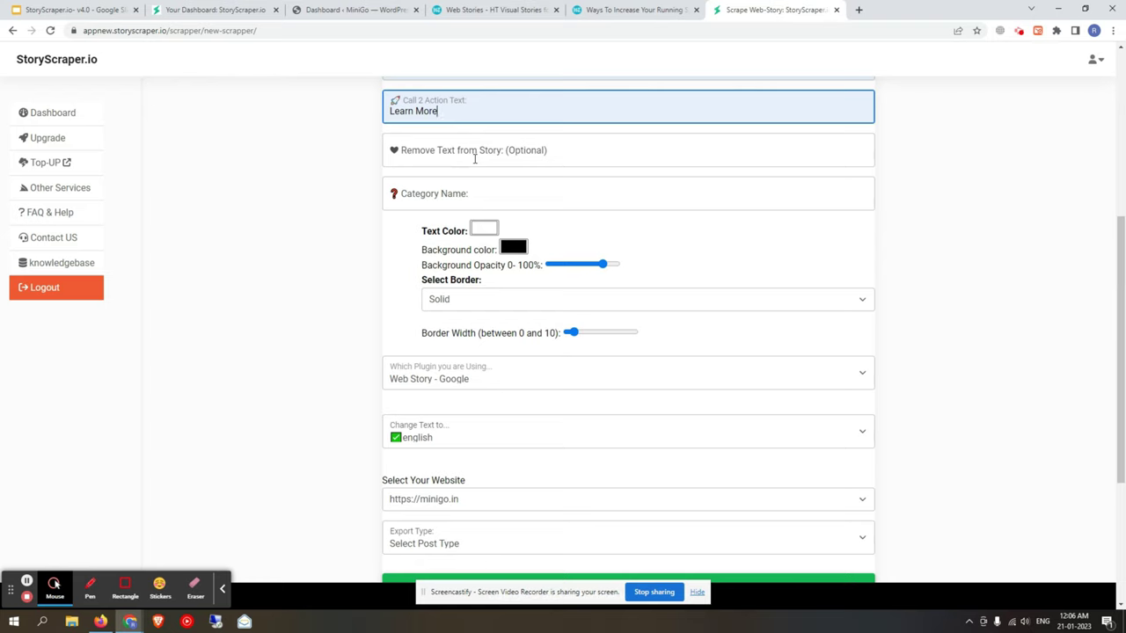
click(632, 10)
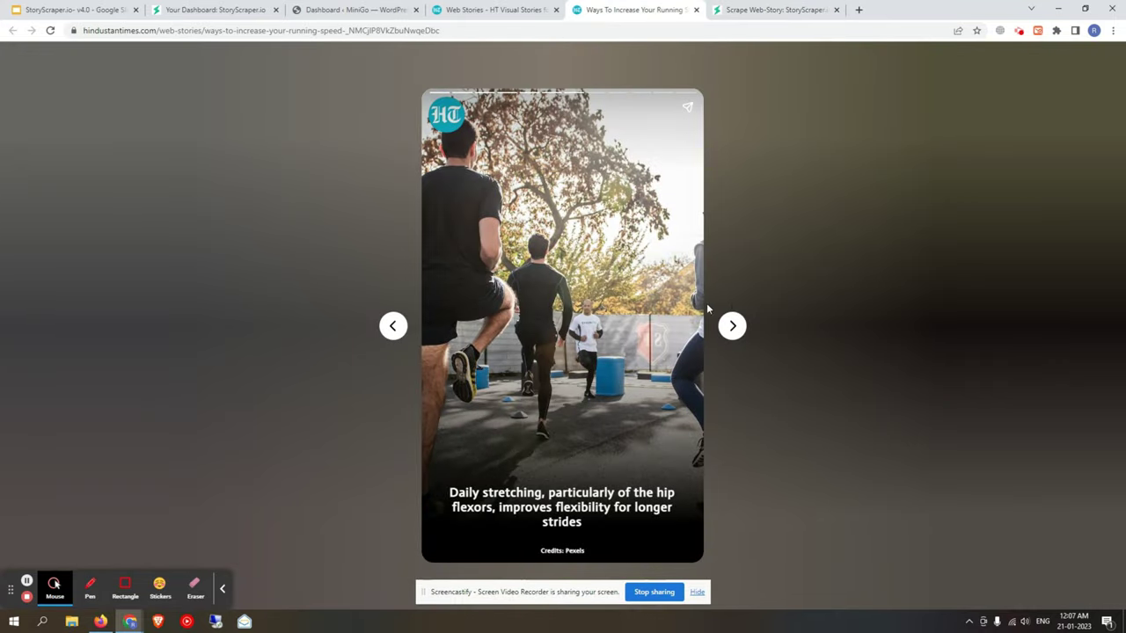
click(773, 9)
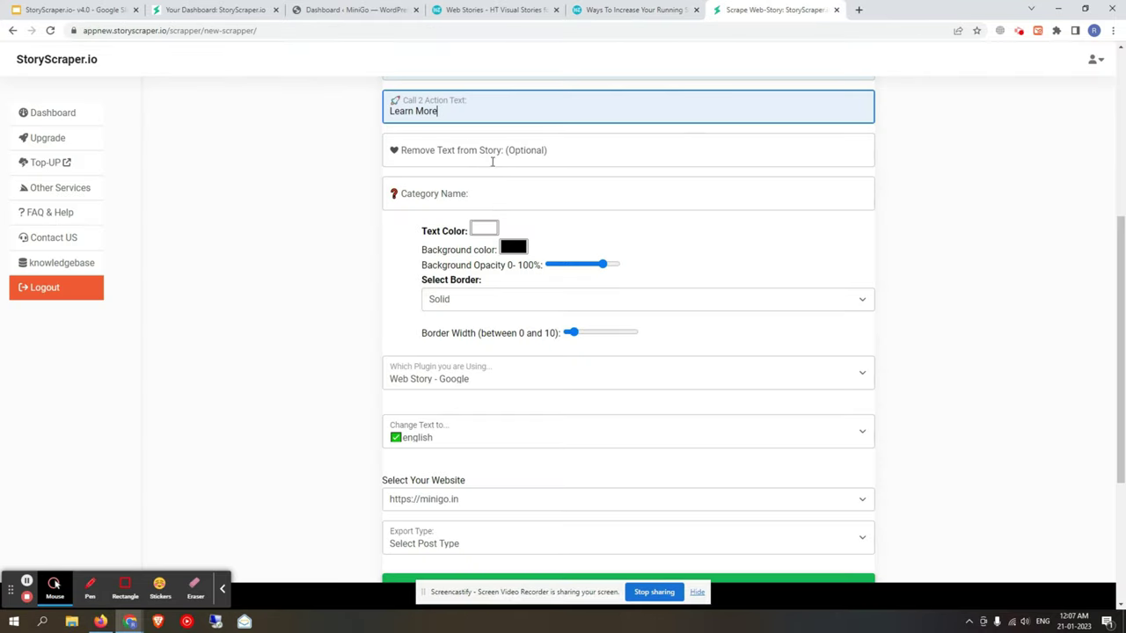
click(427, 198)
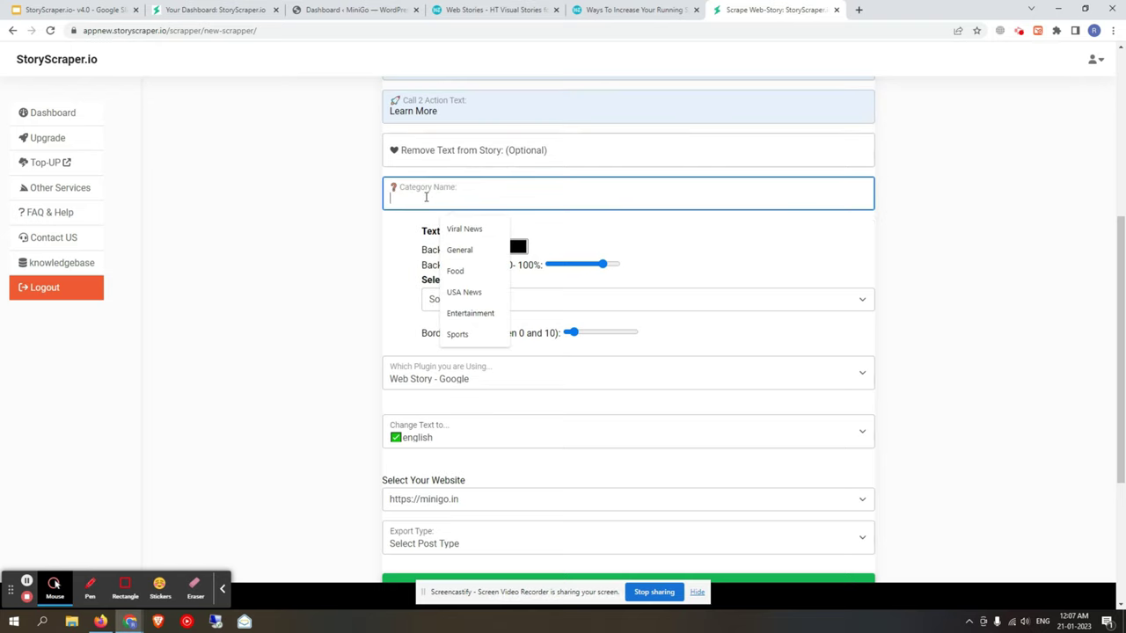
click(461, 251)
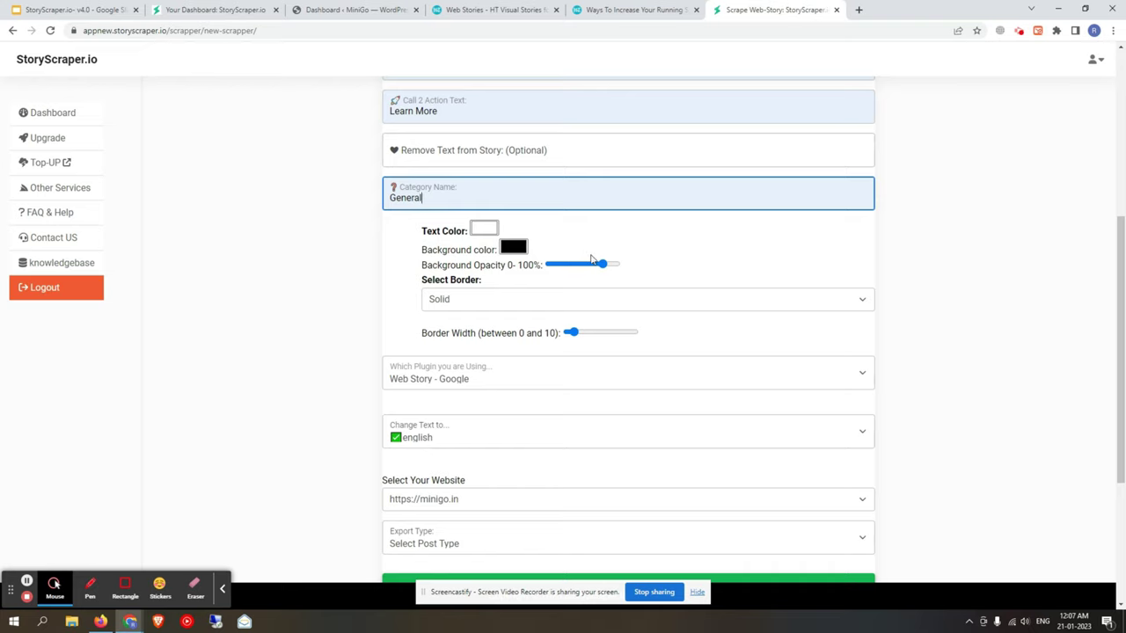
click(688, 249)
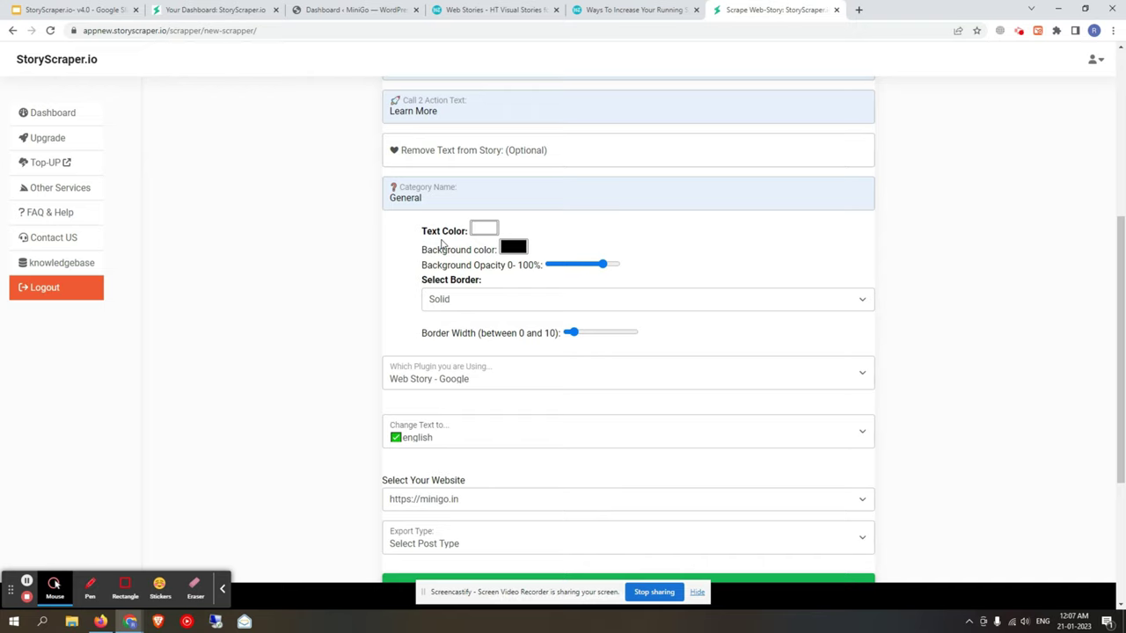
Step: Set the story's text color to yellow and raise the background opacity to the maximum
click(485, 232)
click(582, 331)
drag(596, 255, 604, 238)
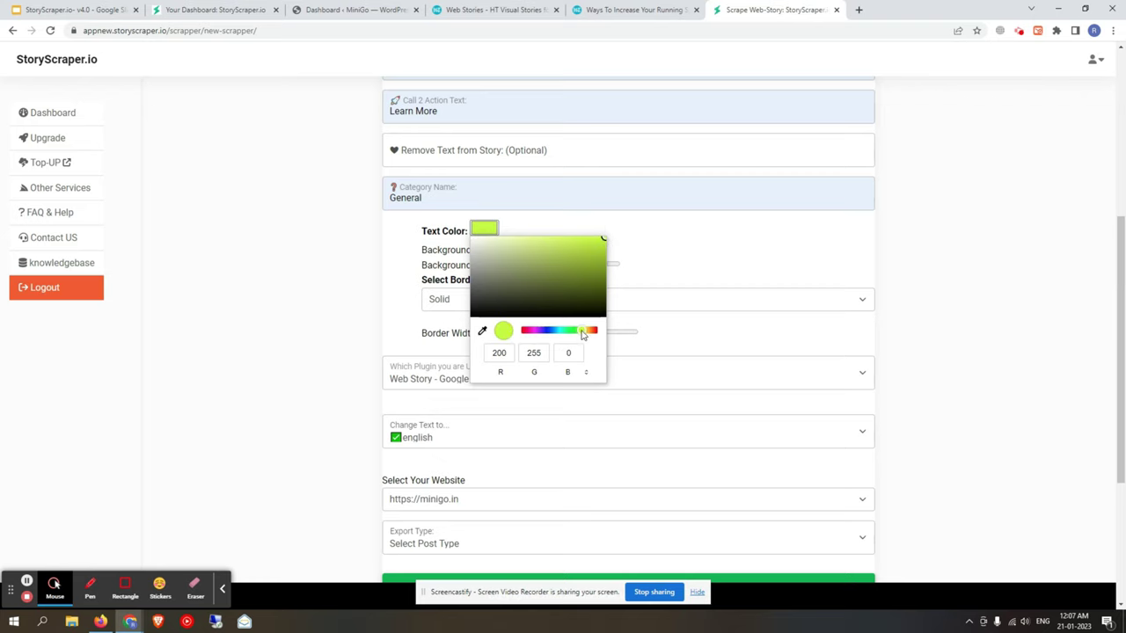
drag(583, 334, 588, 330)
click(666, 238)
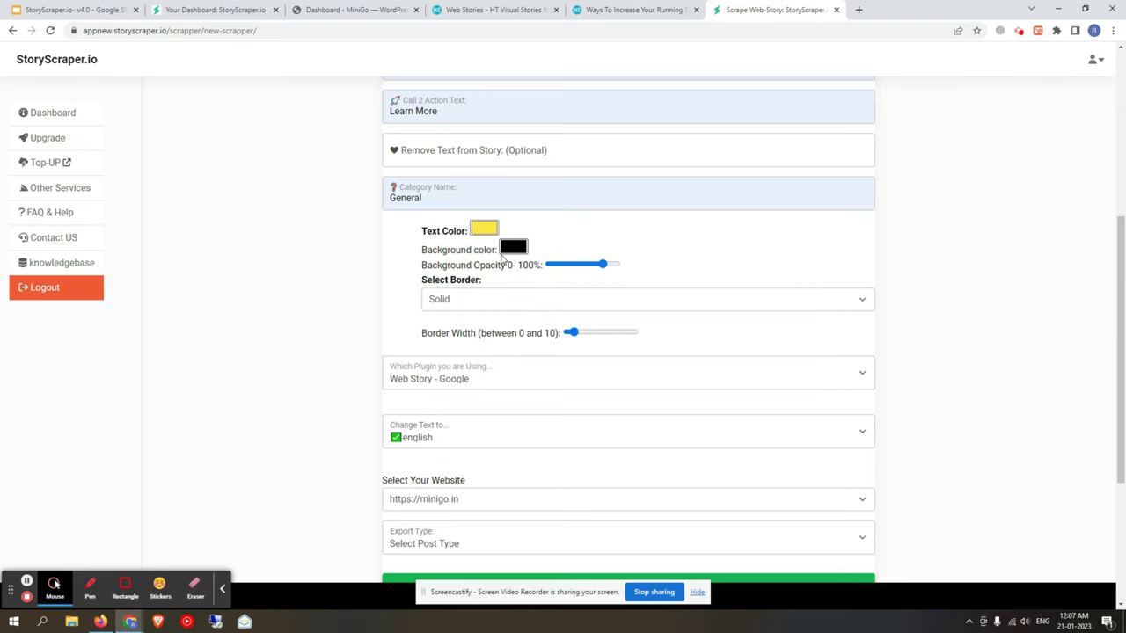
scroll(547, 275, down, 2)
drag(603, 146, 616, 147)
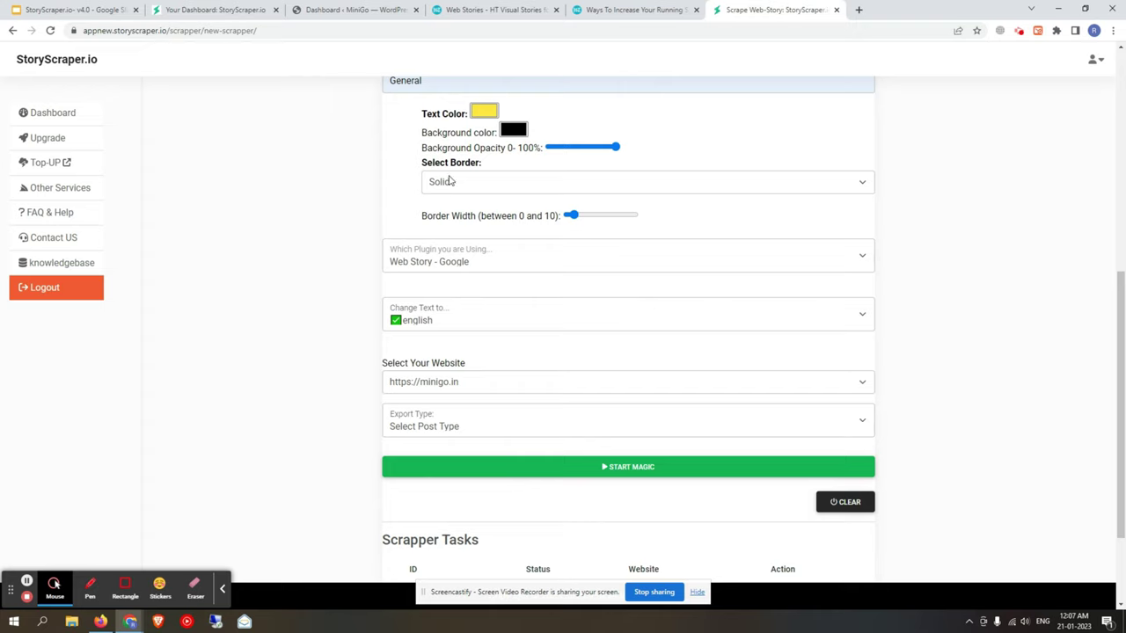
Step: Compare the border options with the text box in the original story and set the border style to Dashed
click(480, 185)
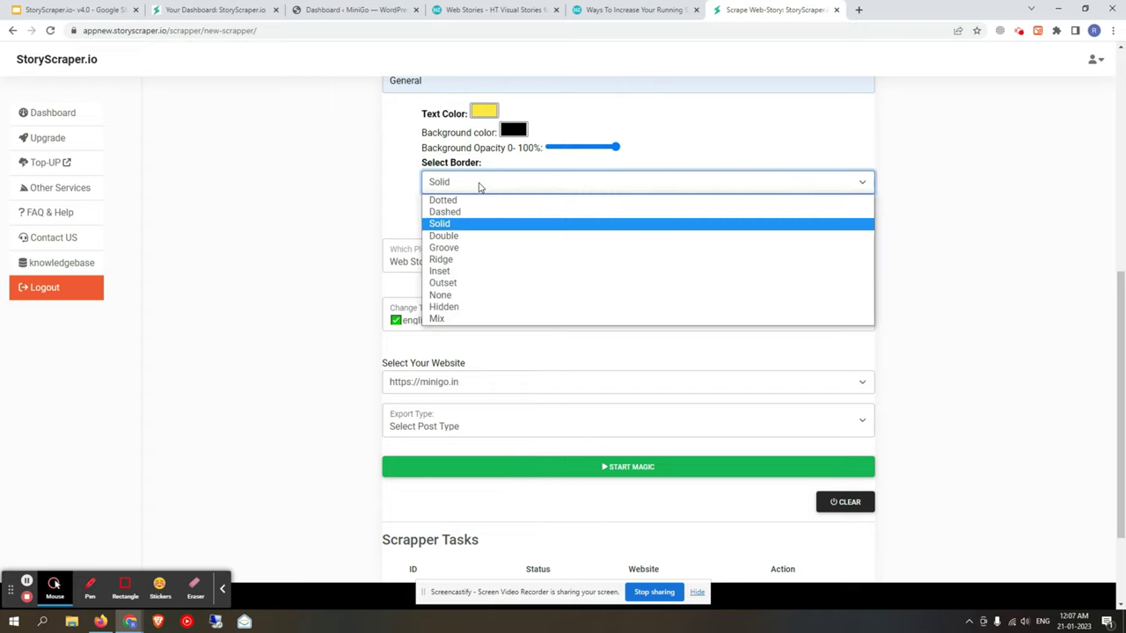
key(ctrl+shift+Tab)
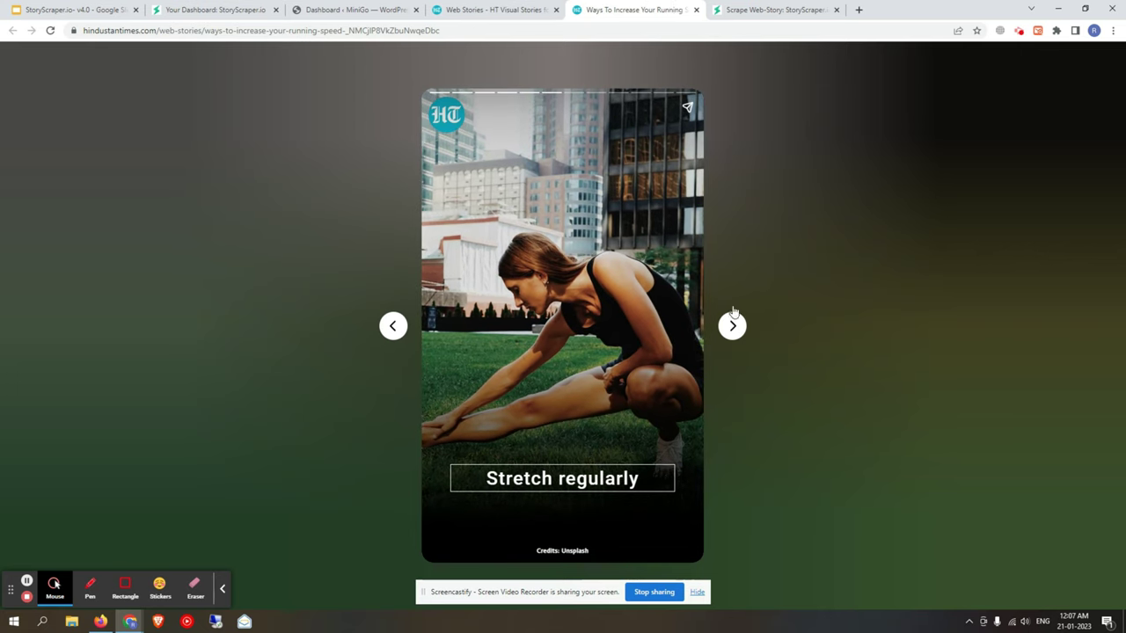
click(781, 10)
click(482, 186)
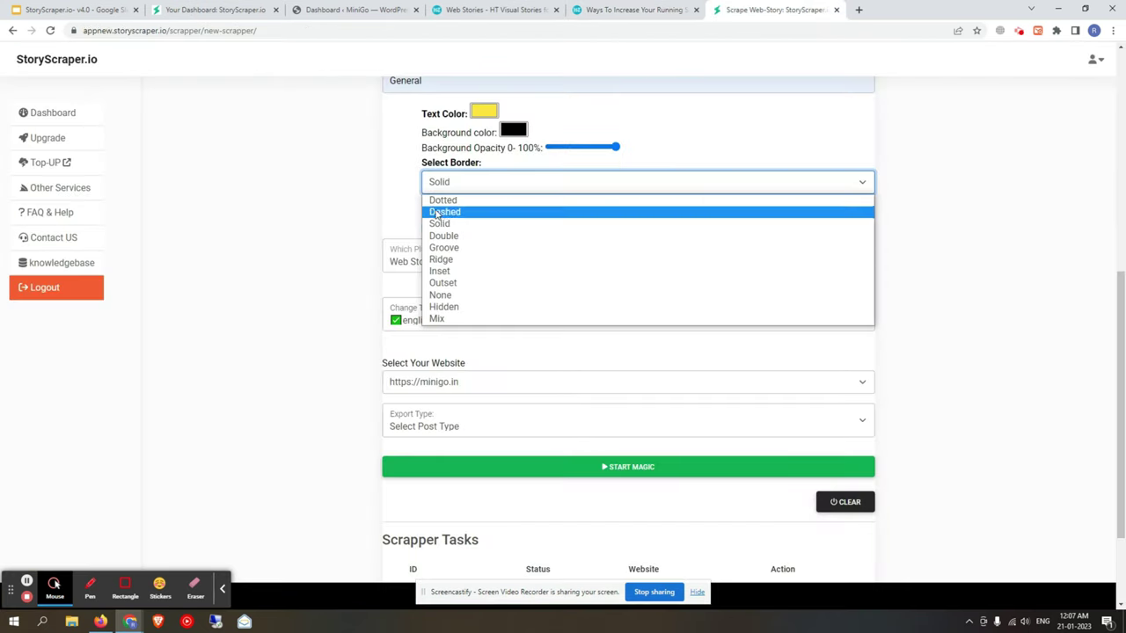
click(419, 202)
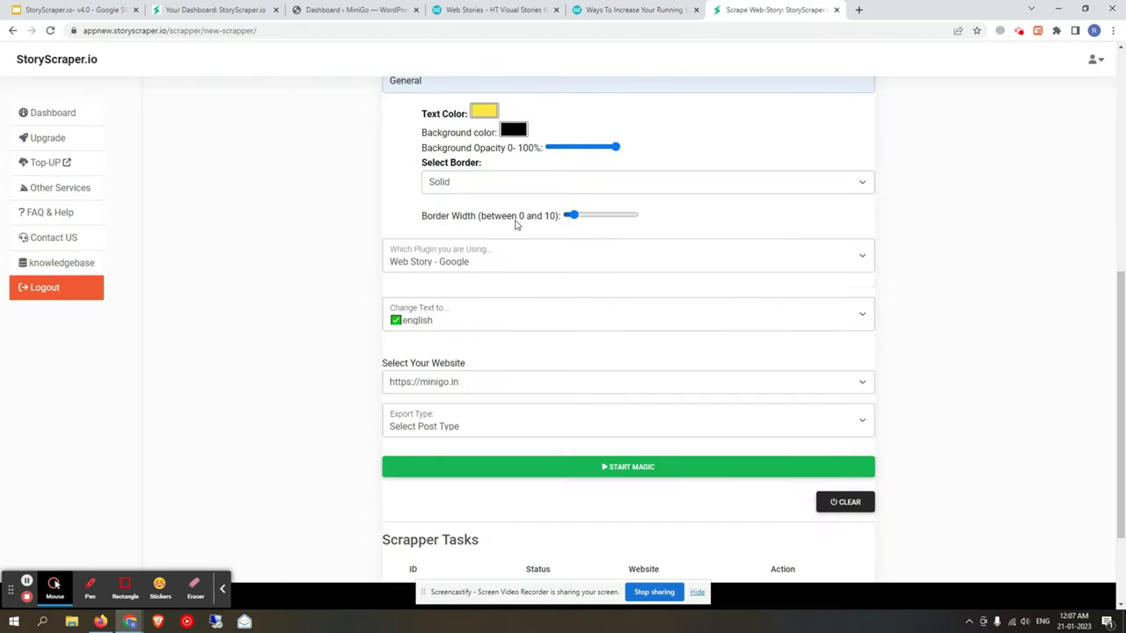
click(570, 219)
click(481, 187)
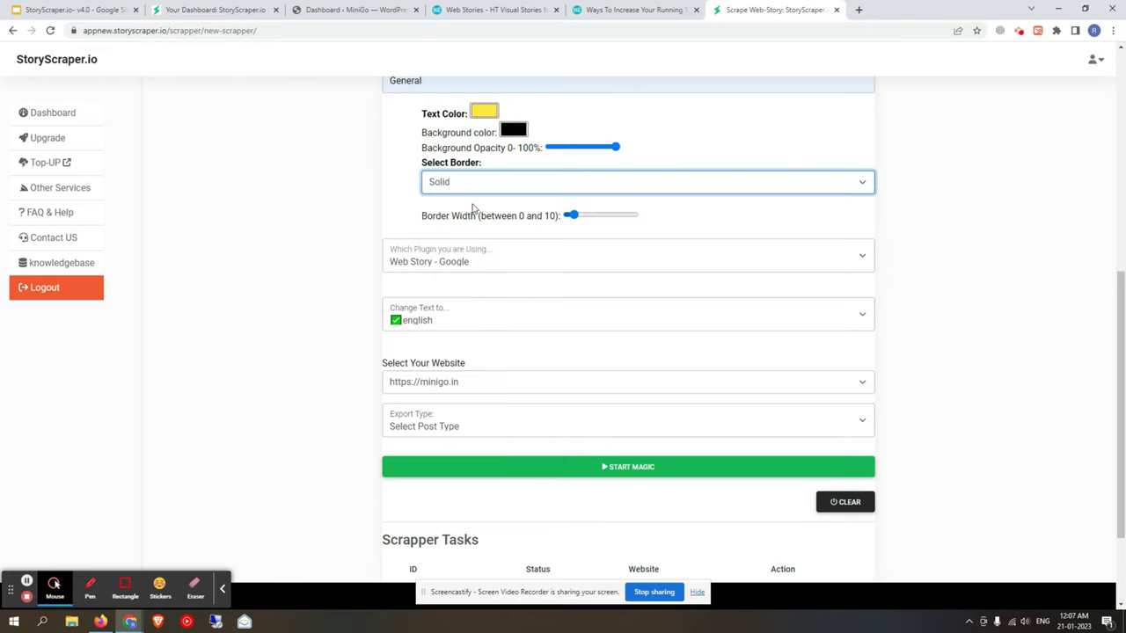
click(454, 213)
Step: Choose Web Story - Google as the plugin being used on the site
scroll(483, 208, down, 3)
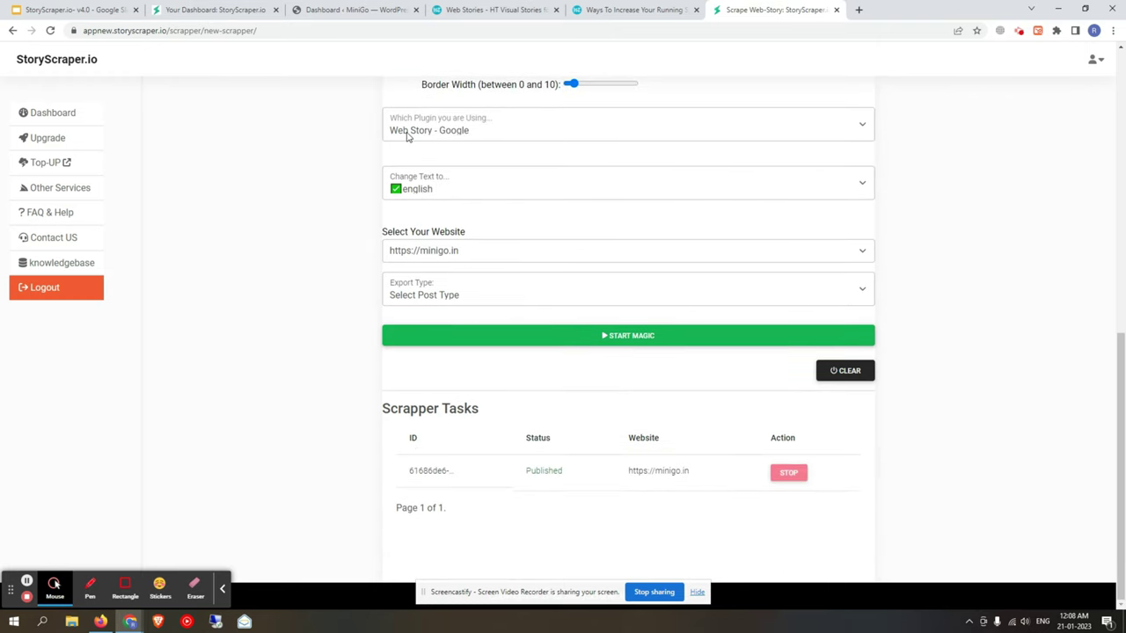
click(471, 134)
click(489, 164)
Step: Check the language of the original story's slides and choose english as the language to change the text to
click(446, 189)
click(631, 10)
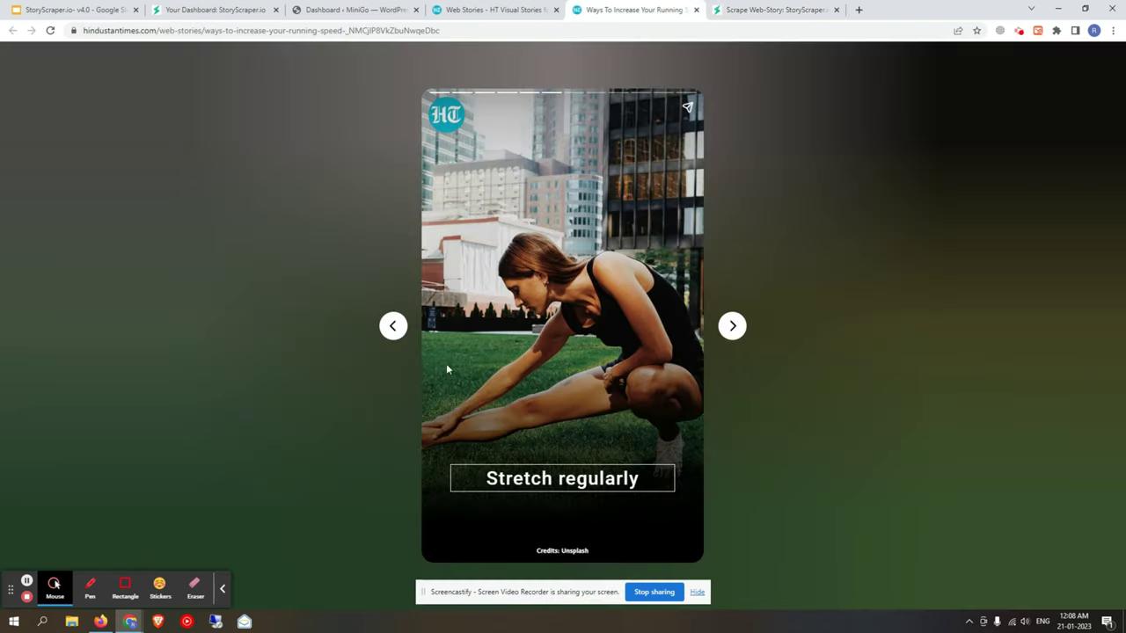
click(394, 327)
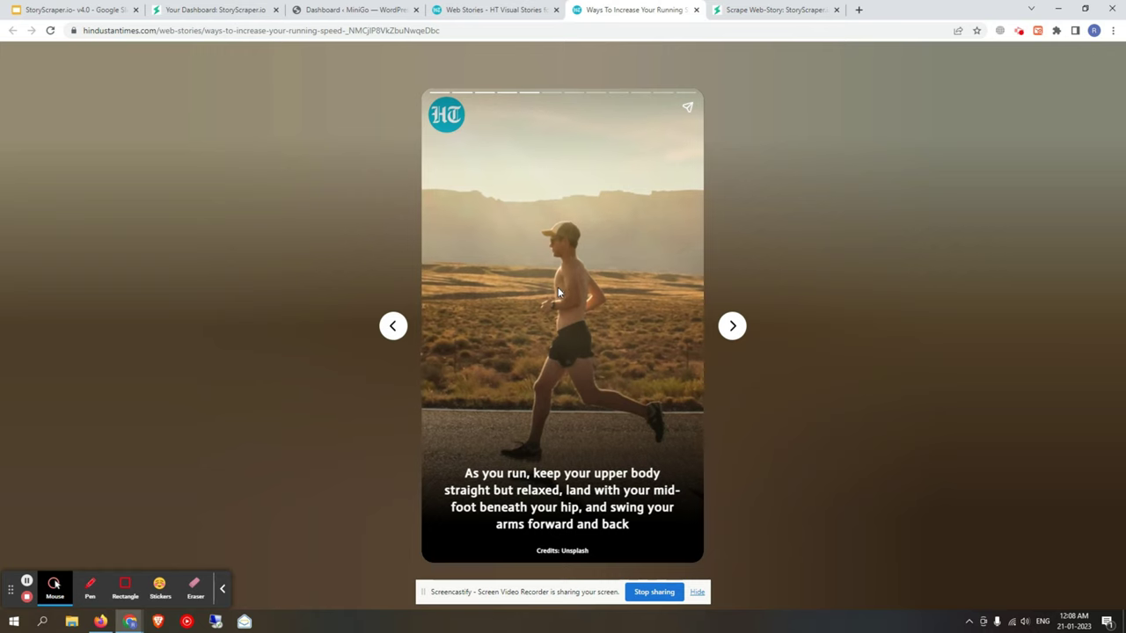
click(393, 326)
click(764, 10)
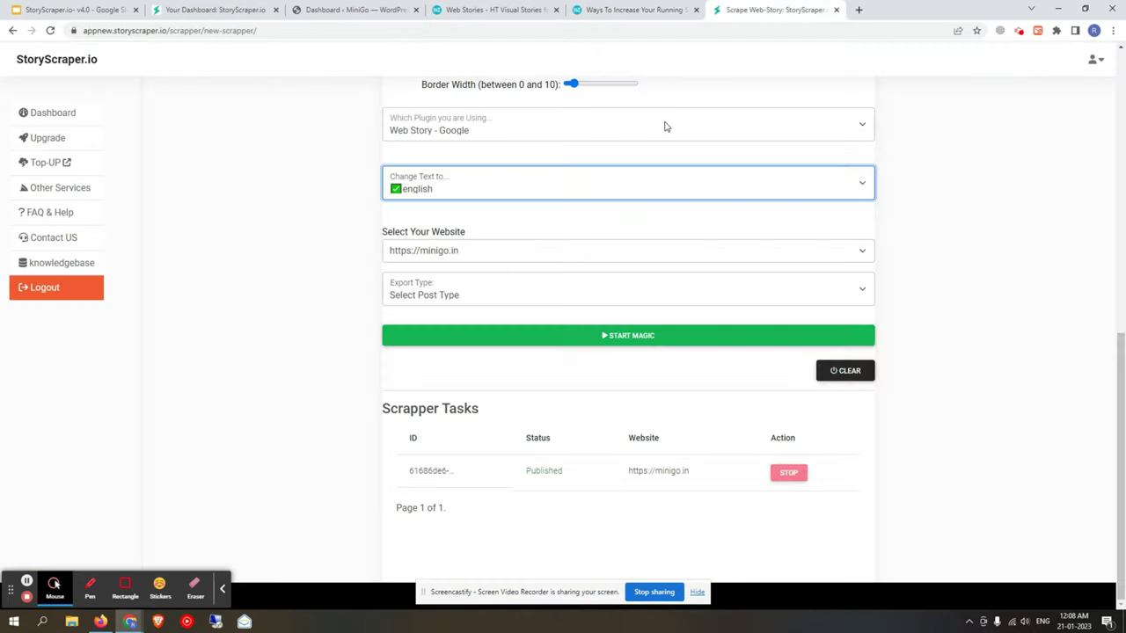
click(450, 188)
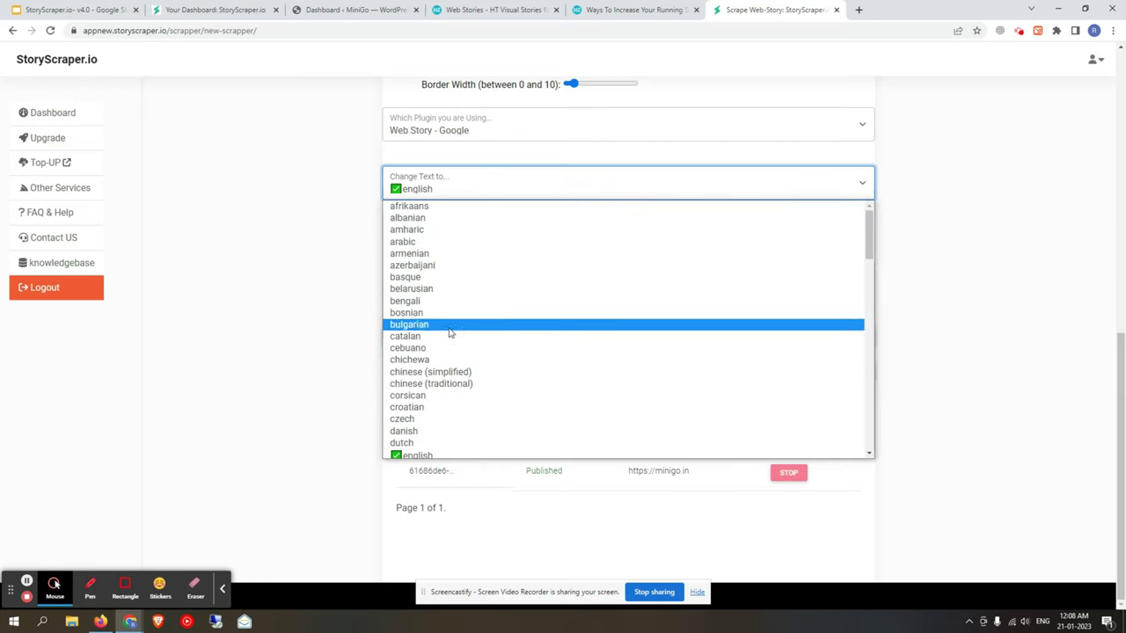
scroll(442, 359, down, 3)
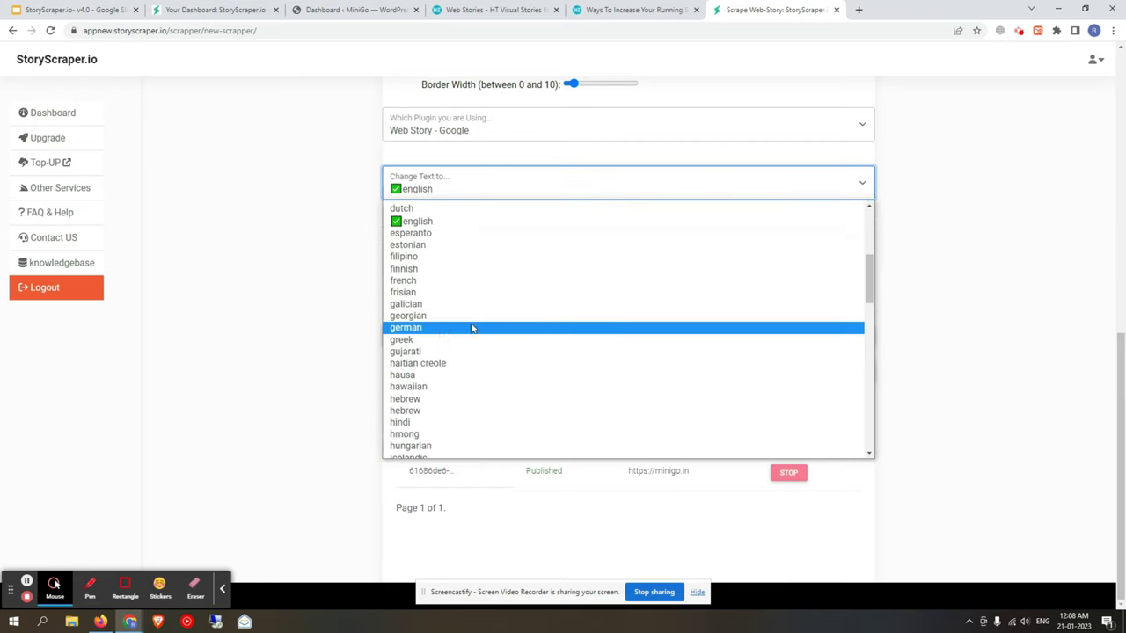
click(446, 222)
click(498, 226)
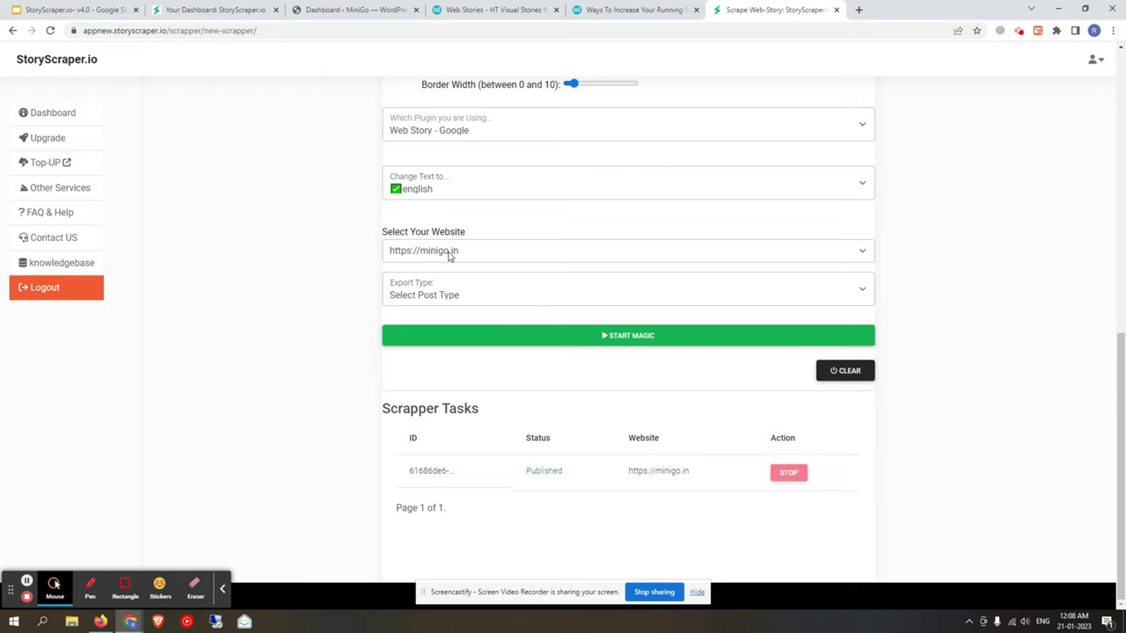
click(449, 254)
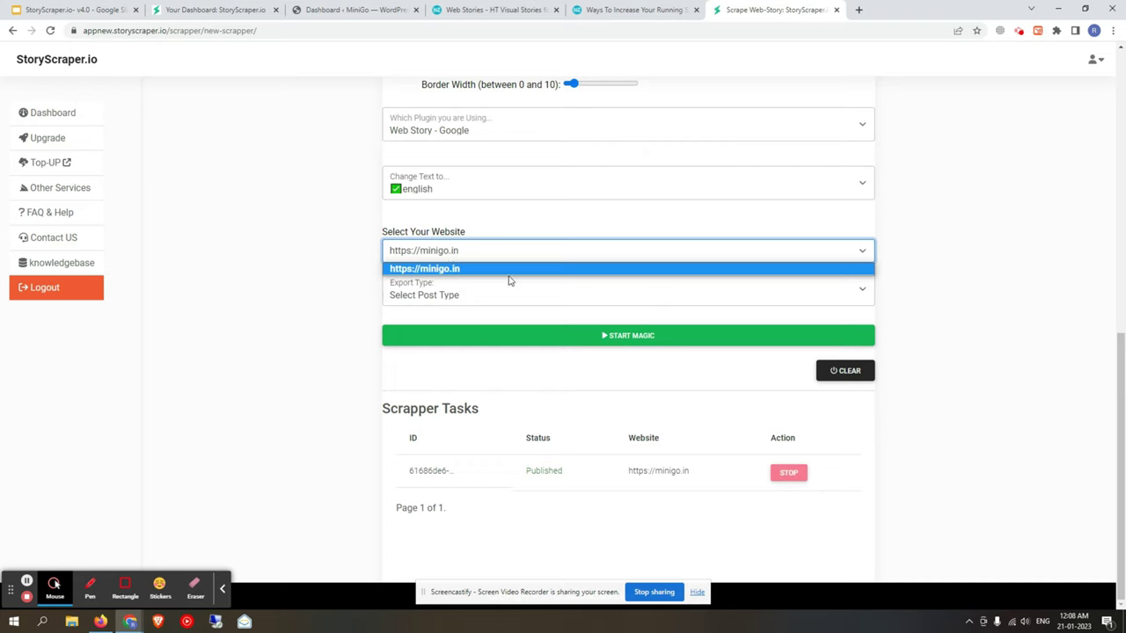
click(563, 220)
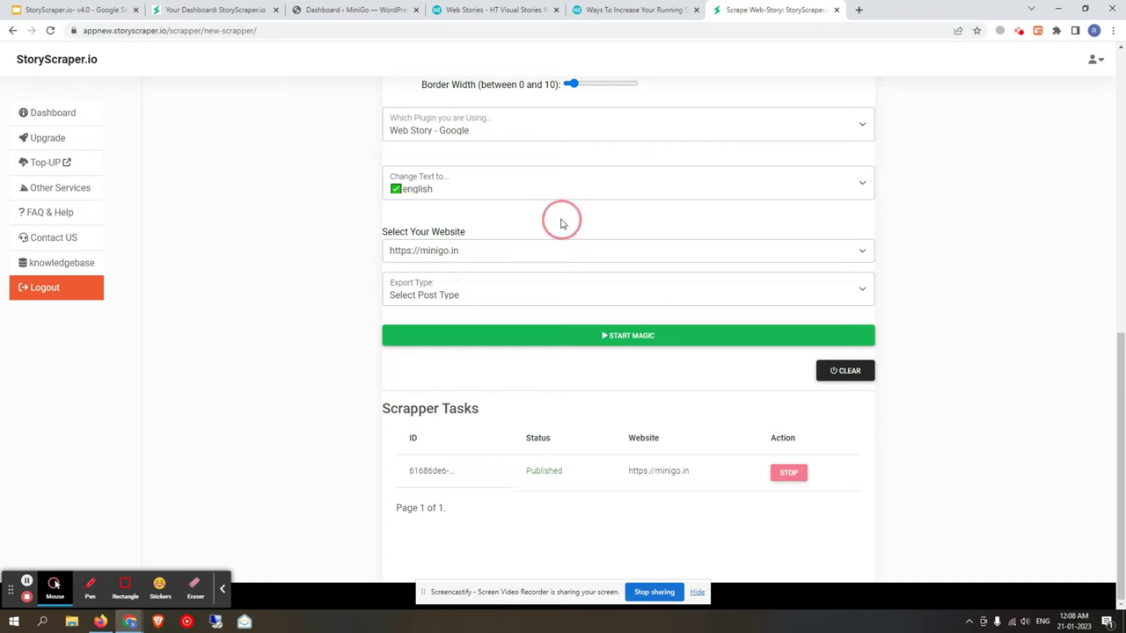
click(446, 253)
click(457, 267)
Step: Set the export type to Direct Post and the post status to Publish
click(437, 298)
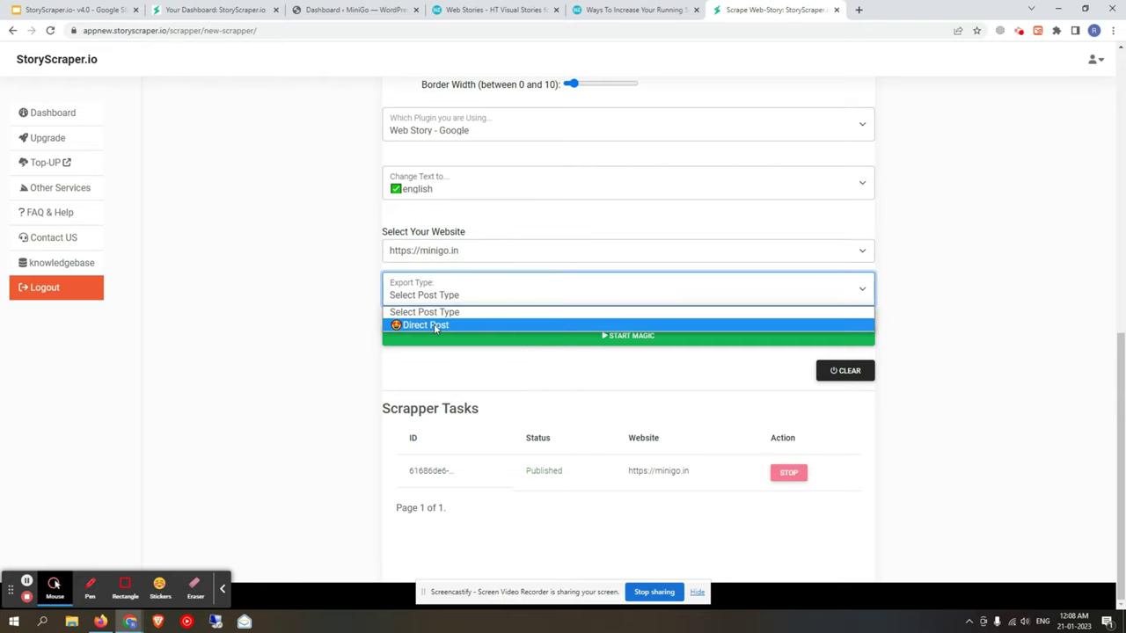
click(435, 326)
click(440, 331)
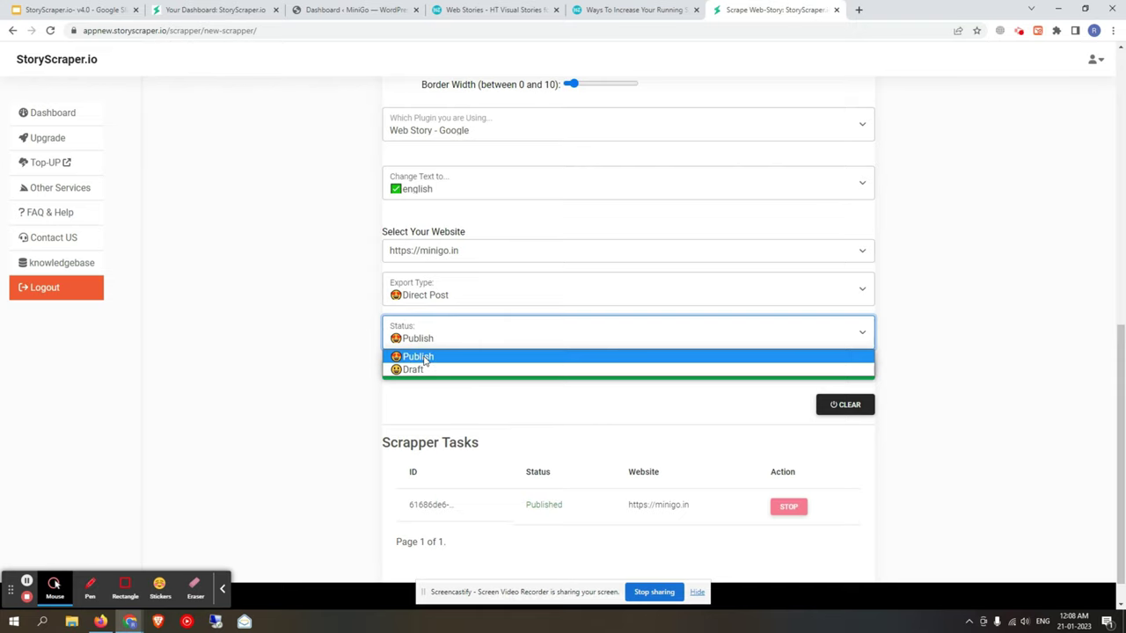
click(425, 358)
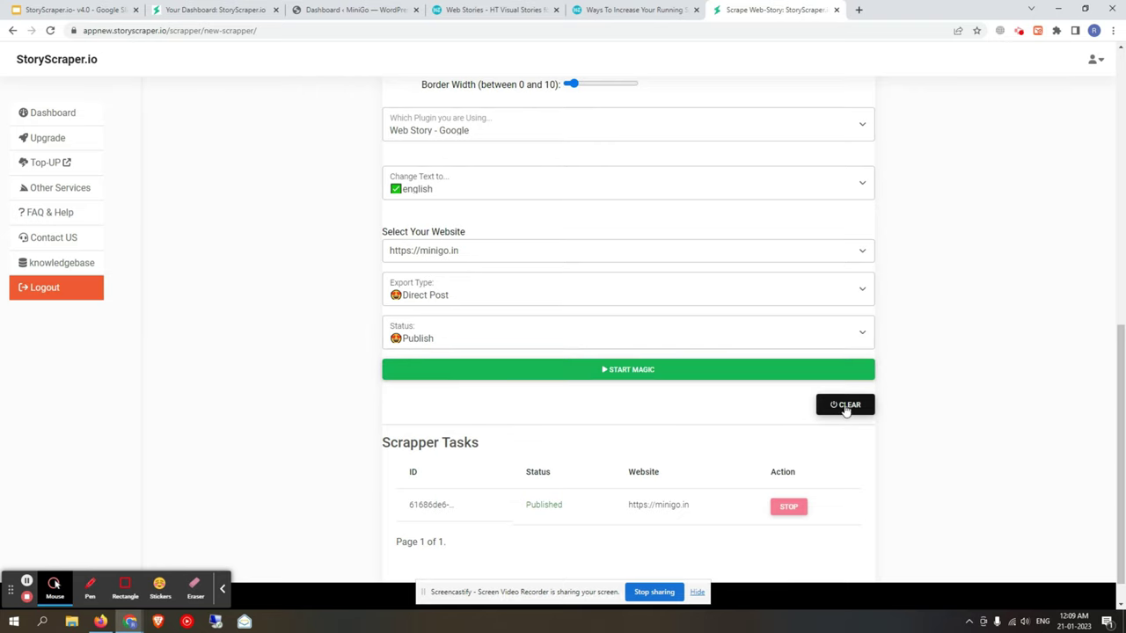
Step: Review the completed scraper form and start the scraping job
scroll(704, 308, up, 5)
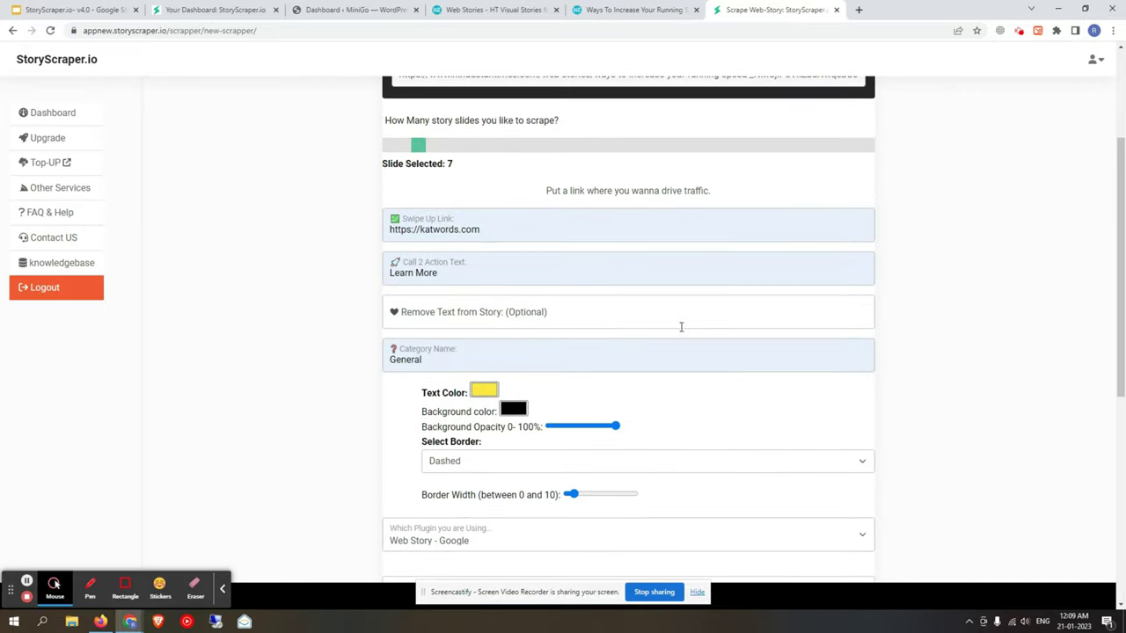
scroll(681, 326, down, 5)
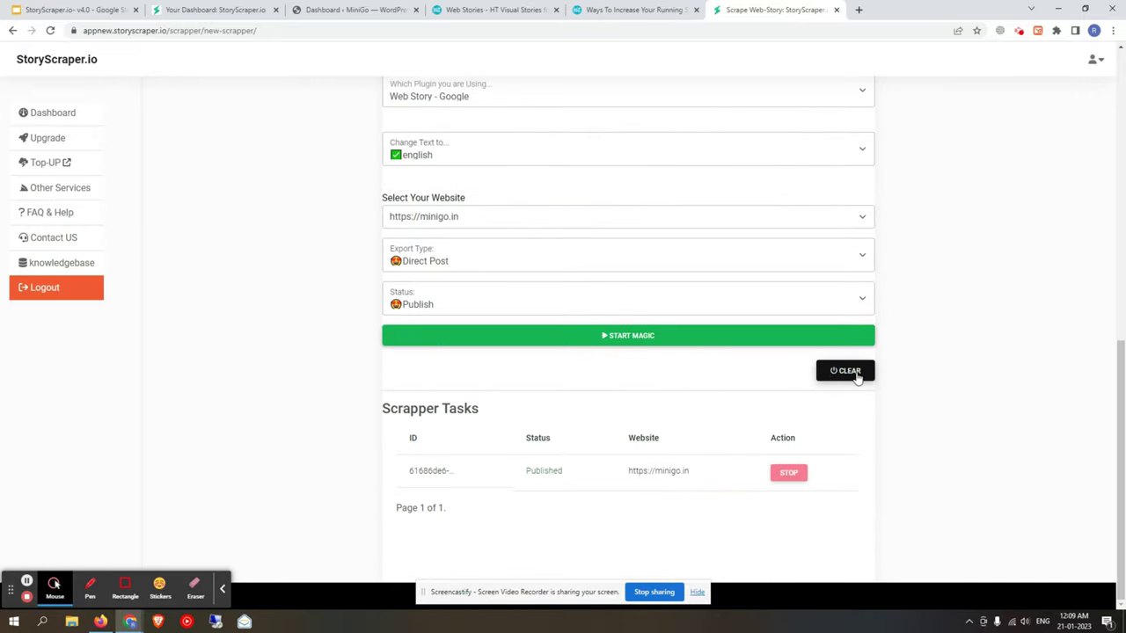
click(611, 335)
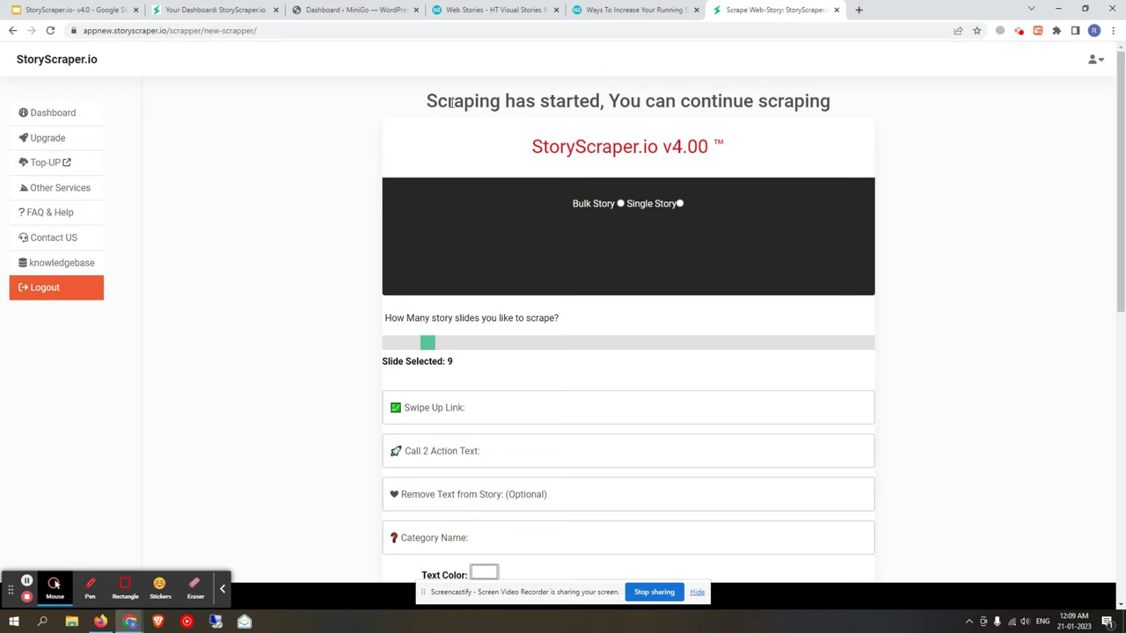
Step: Examine the scraping notice and the new task's ID and status in the Scrapper Tasks list
drag(454, 101, 530, 102)
click(552, 102)
scroll(620, 236, down, 6)
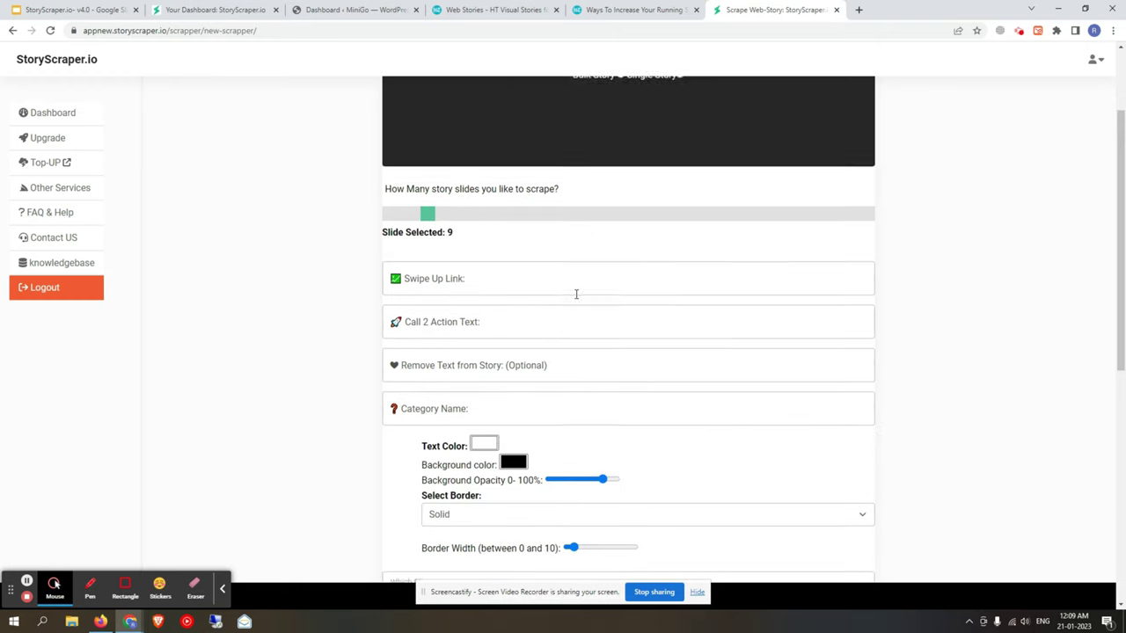
scroll(668, 300, down, 2)
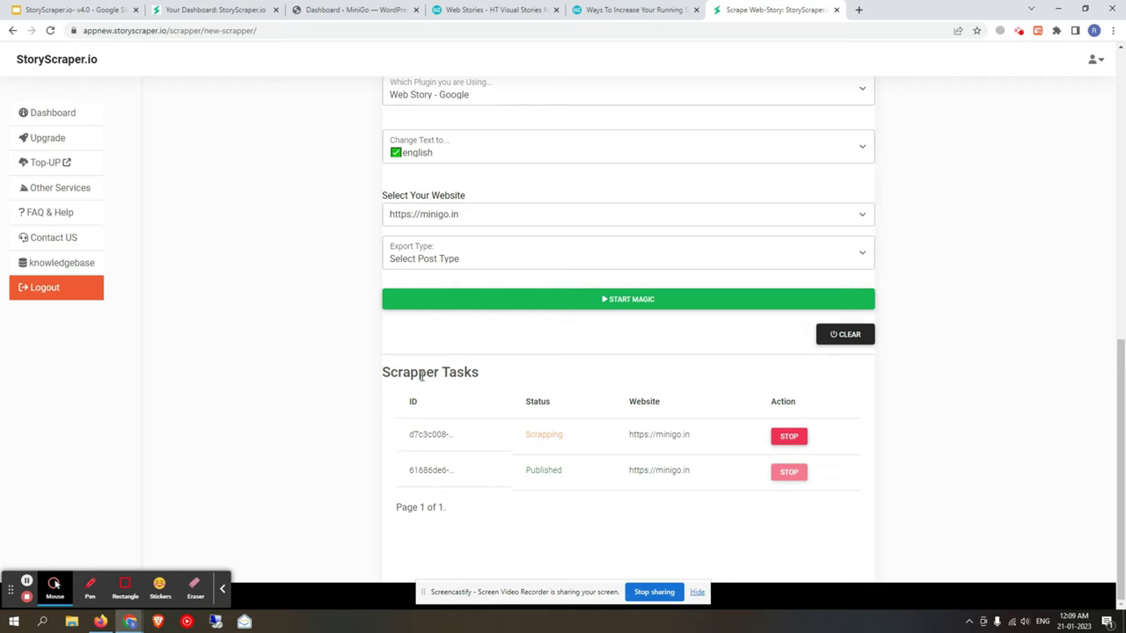
drag(417, 374, 498, 372)
click(516, 378)
double_click(412, 436)
click(491, 438)
double_click(531, 435)
click(574, 440)
drag(526, 434, 582, 437)
click(620, 438)
Step: Open the MiniGo WordPress Media Library and examine the upload times of the newest images
click(394, 19)
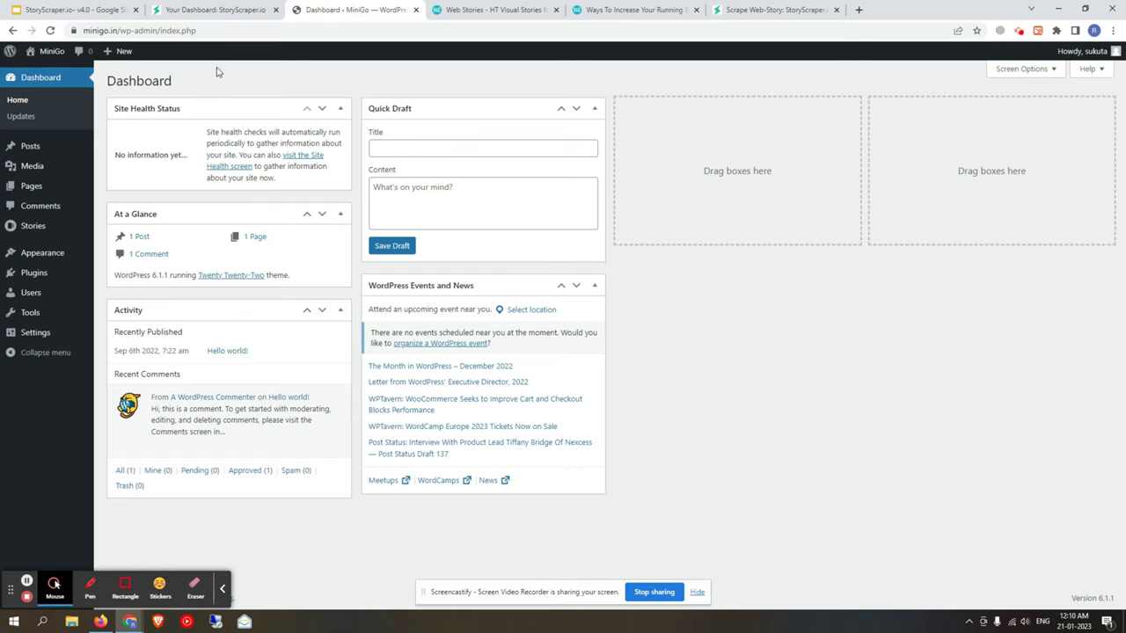
mouse_move(49, 165)
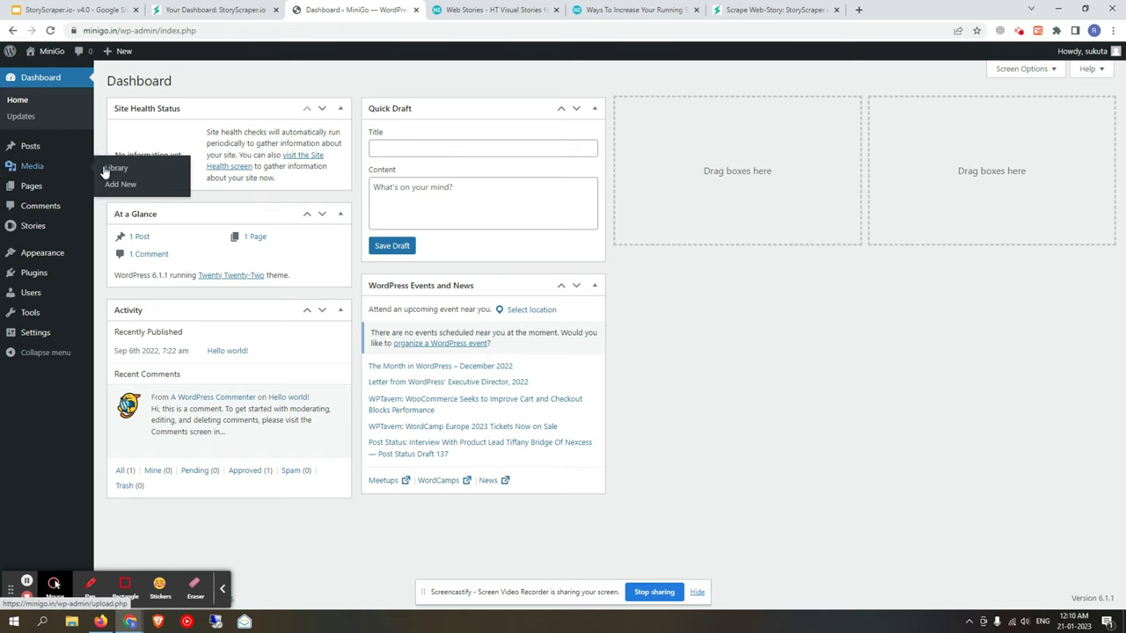
click(151, 170)
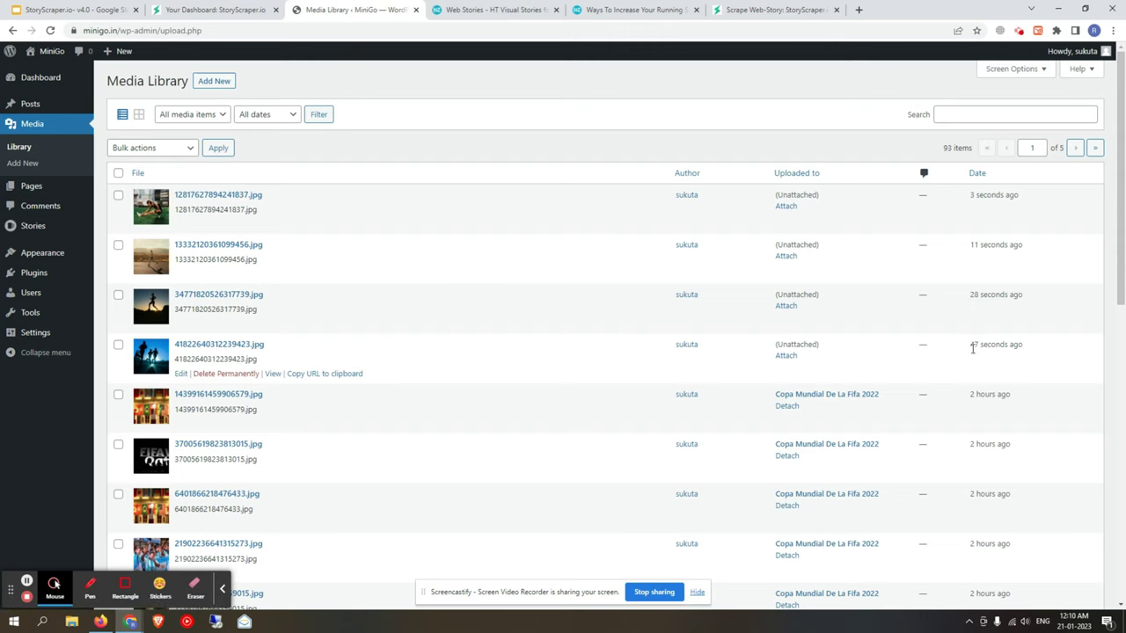
drag(973, 349, 1018, 344)
drag(970, 294, 1001, 282)
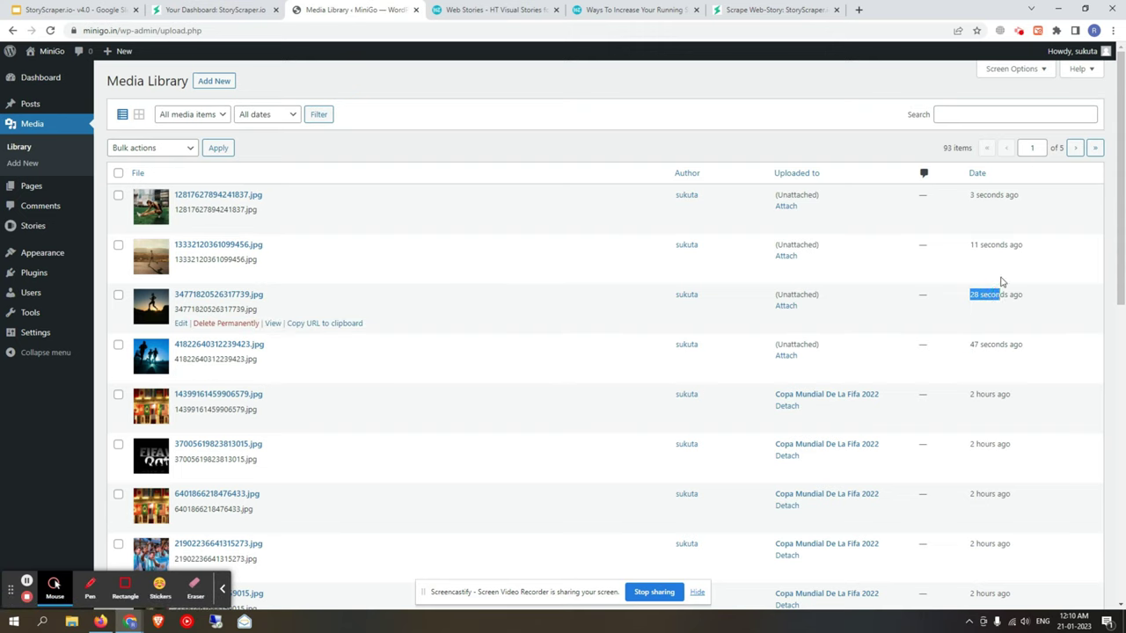
Step: Examine the upload times of the newest Media Library images and the story they are attached to
drag(972, 244, 1018, 245)
click(1004, 247)
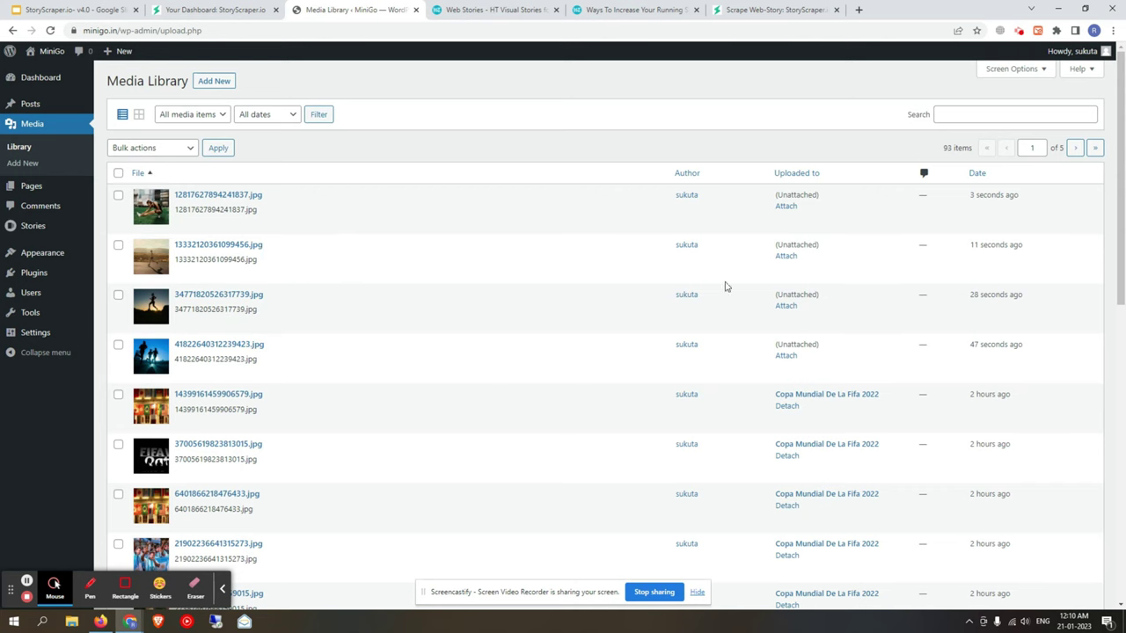
click(51, 31)
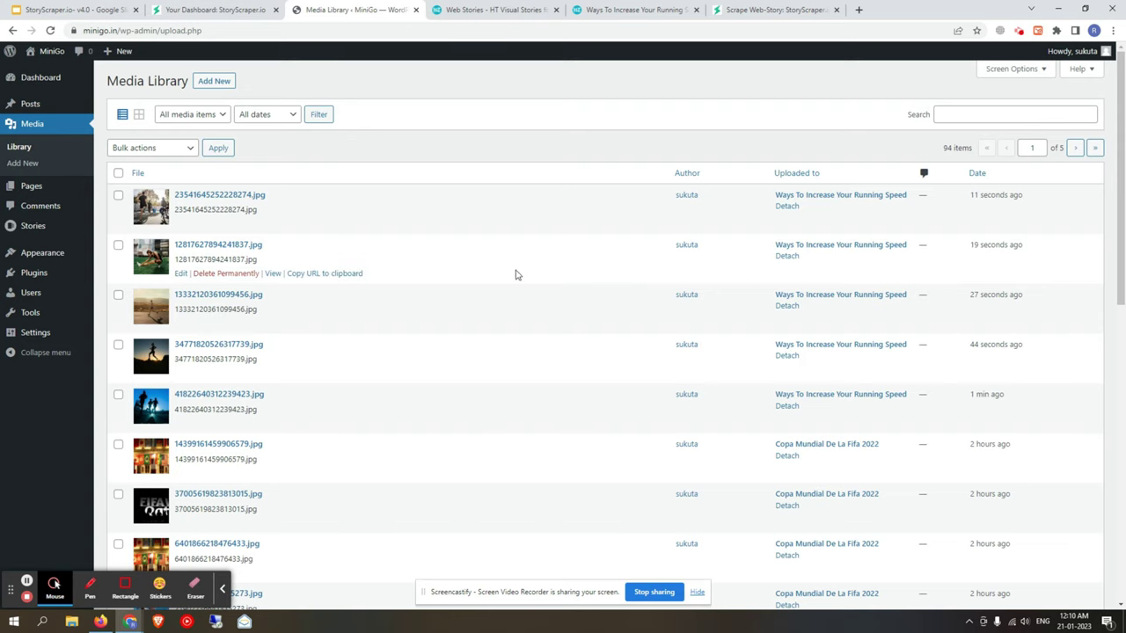
click(973, 195)
drag(774, 195, 841, 208)
click(843, 157)
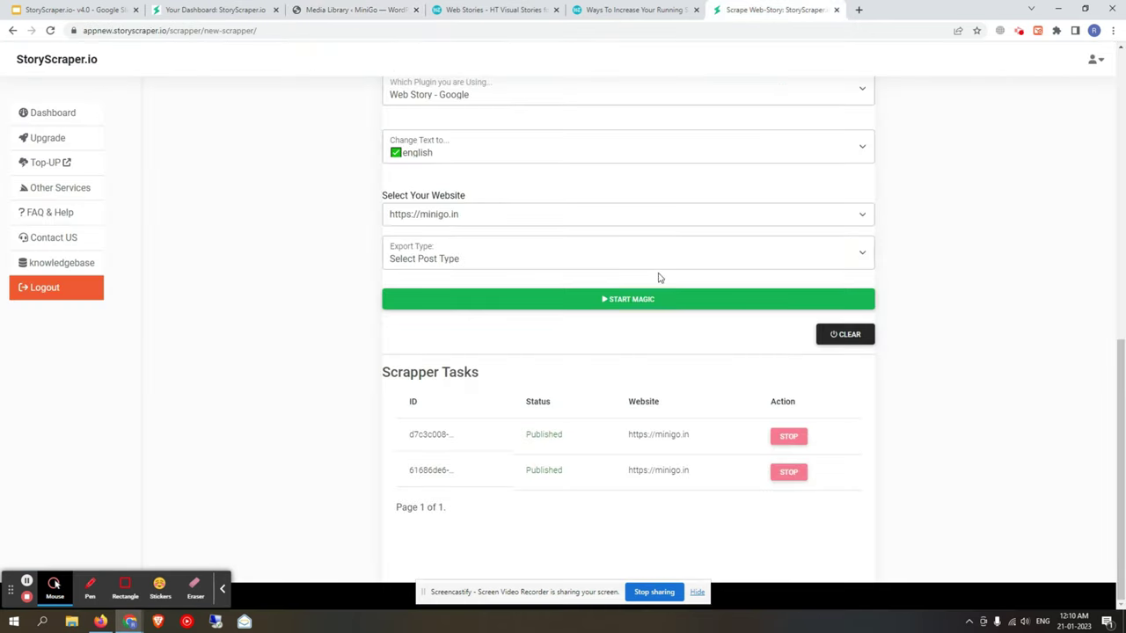
Step: Check the status of the newest scraper task in StoryScraper and close the spare StoryScraper dashboard tab
drag(523, 440, 578, 433)
click(578, 433)
click(236, 7)
click(330, 6)
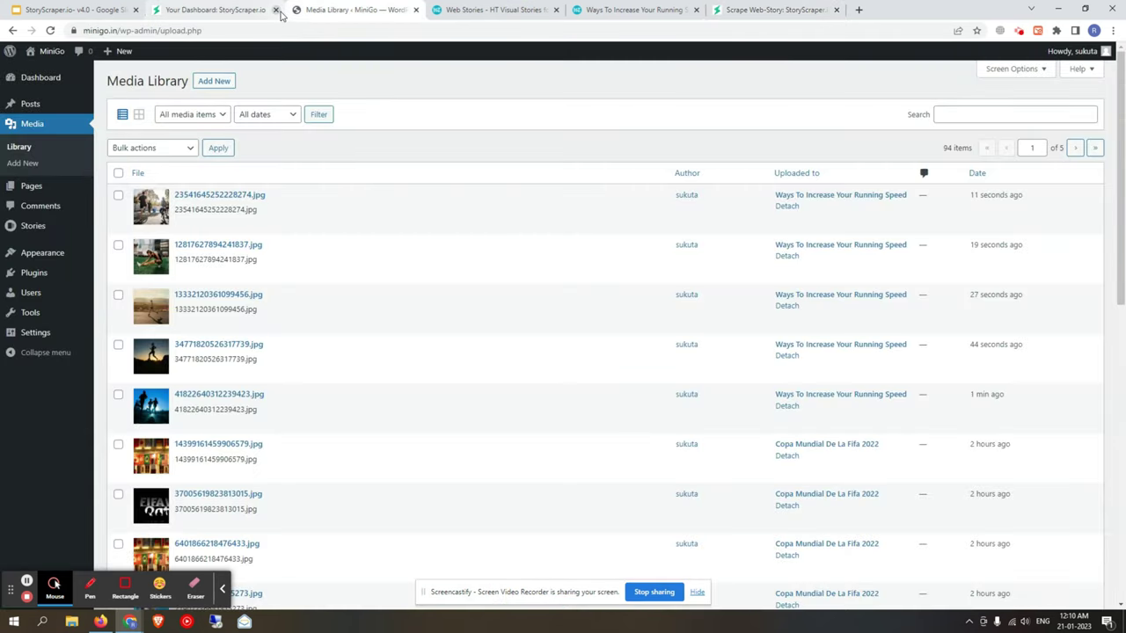
click(276, 10)
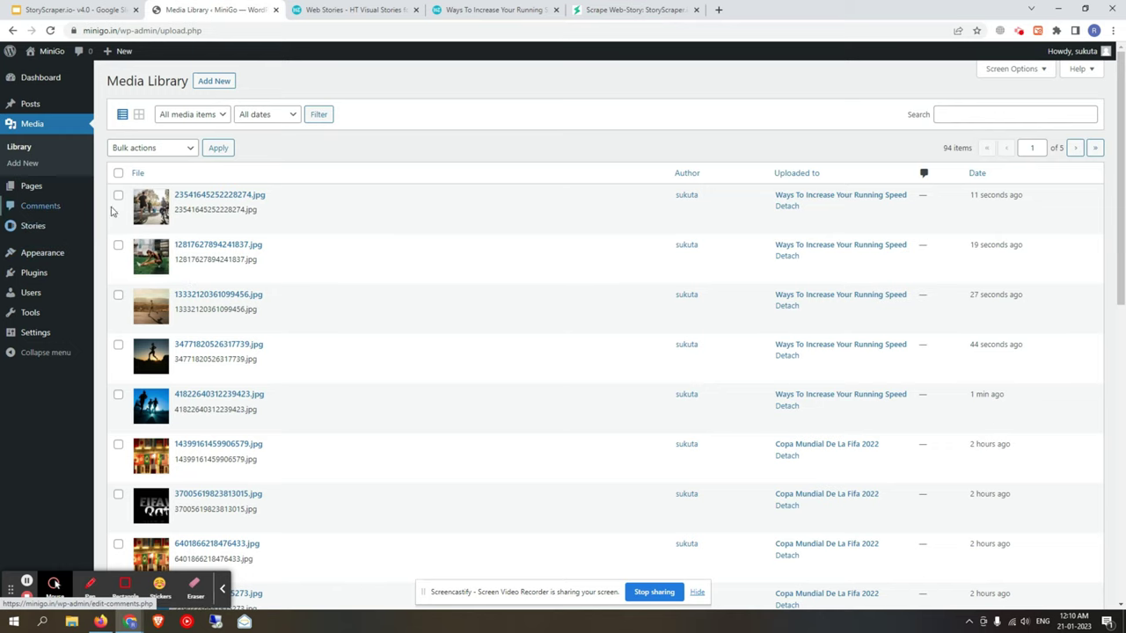
Step: Open the installed plugins page of the MiniGo site and examine the Web Stories plugin and its publisher
mouse_move(52, 277)
click(145, 275)
triple_click(157, 170)
click(412, 173)
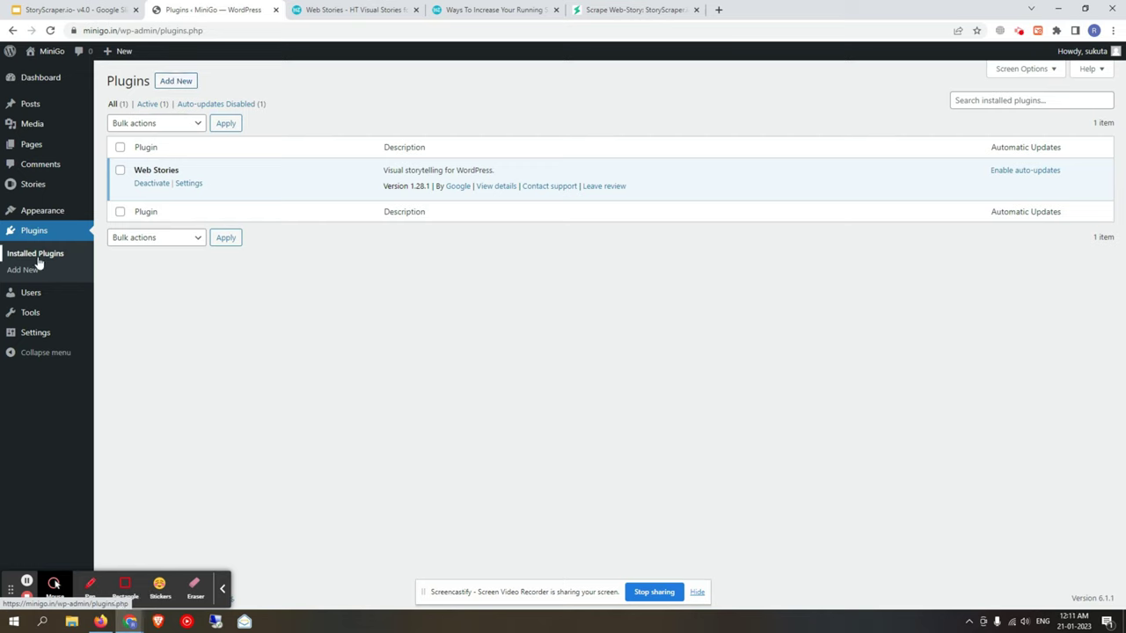
Step: Open the list of all stories and view the published "Ways To Increase Your Running Speed" story in a new tab
mouse_move(33, 185)
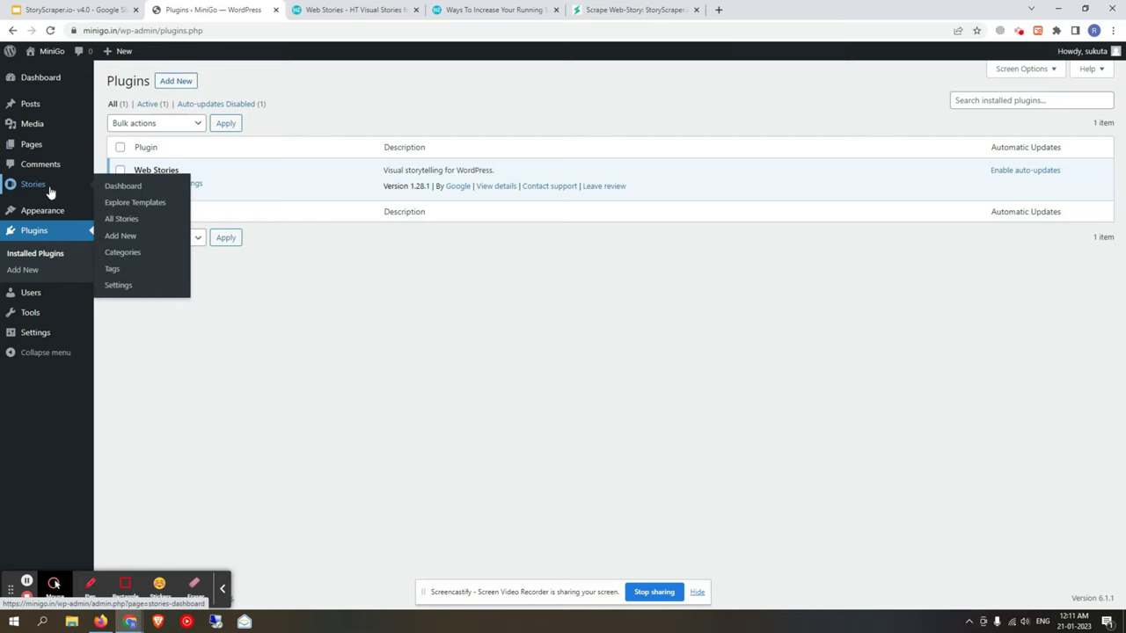
click(124, 219)
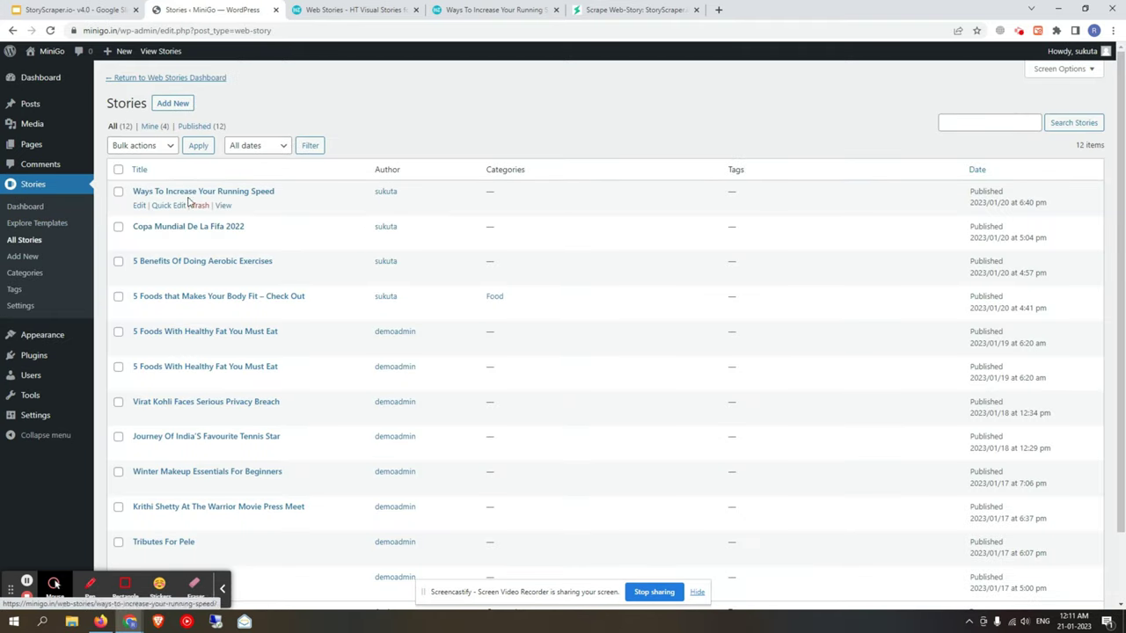
right_click(224, 207)
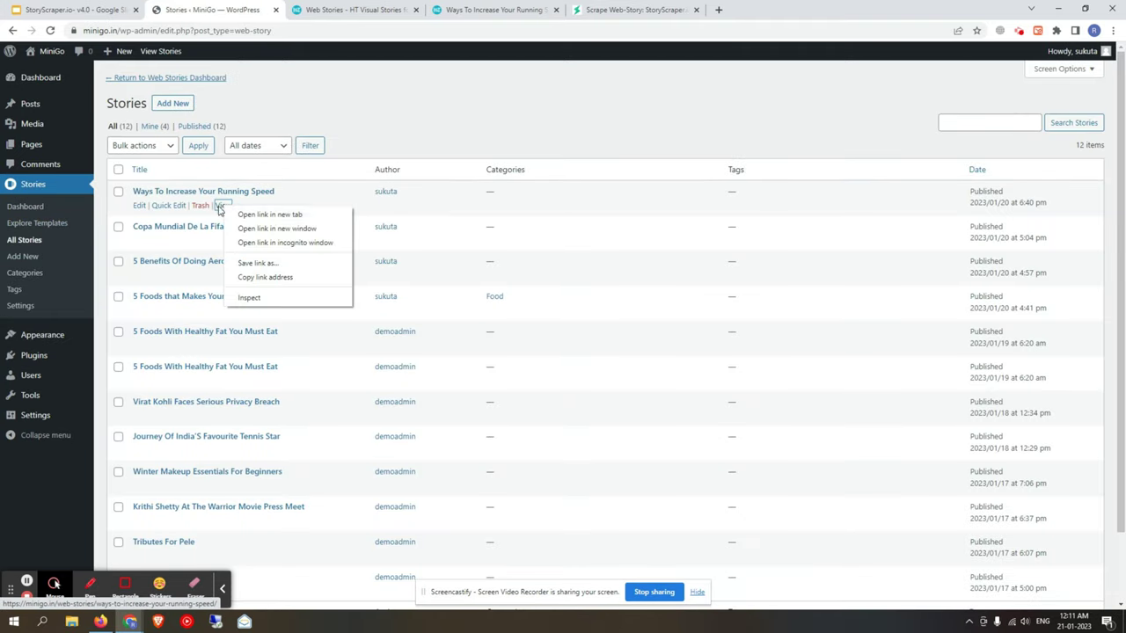
click(261, 215)
key(ctrl+Tab)
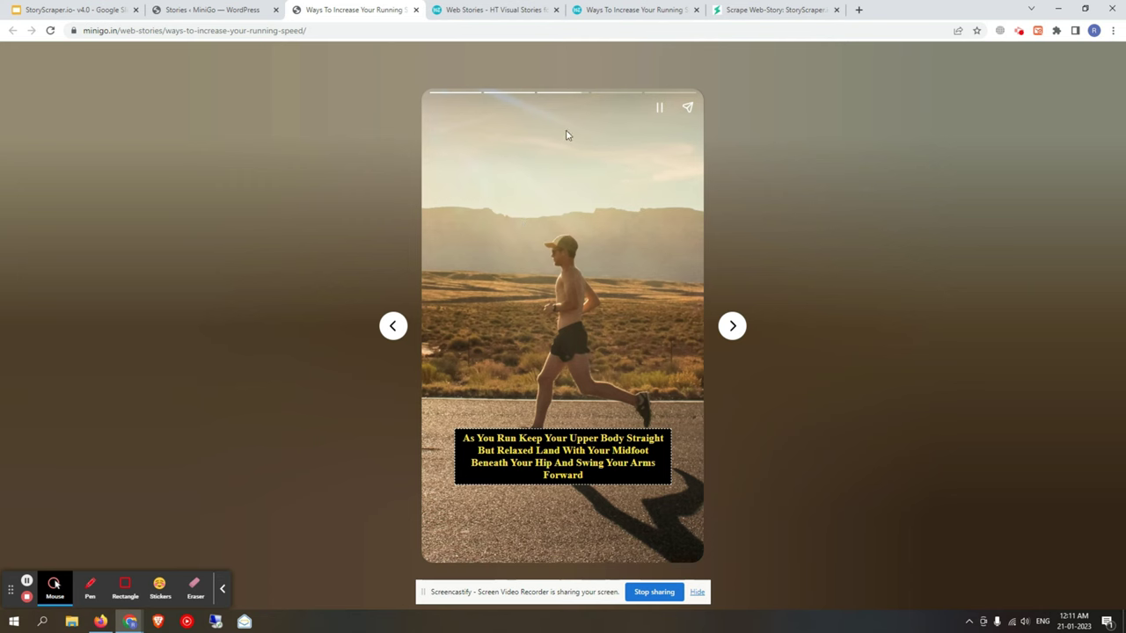
Step: Step through the published story's slides and follow its Learn More link to inspect the destination address
click(692, 268)
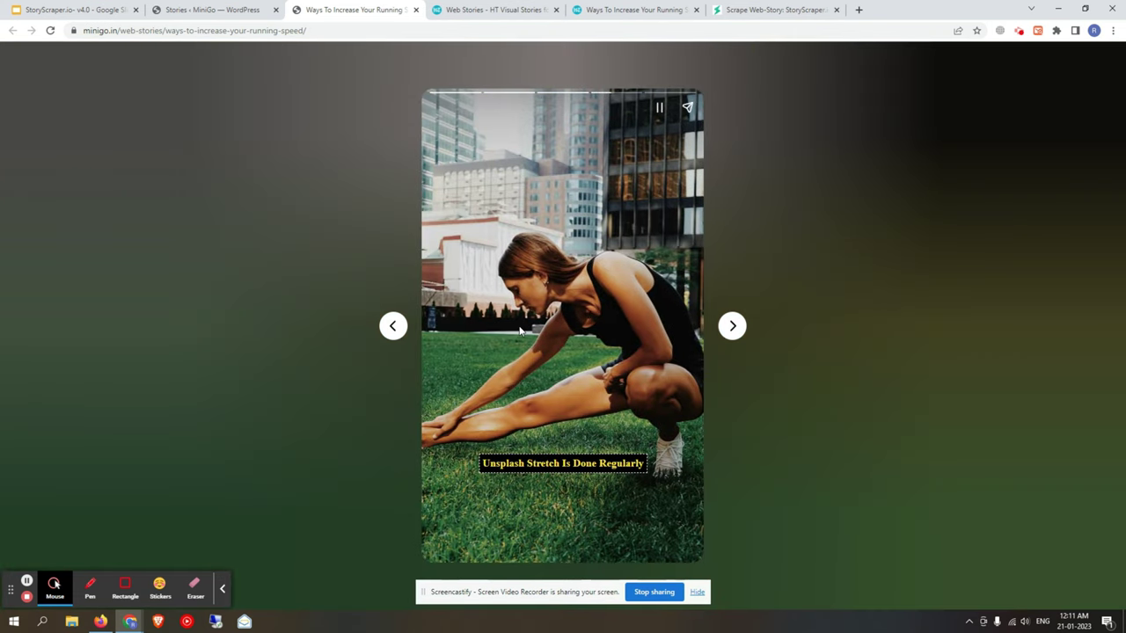
click(732, 326)
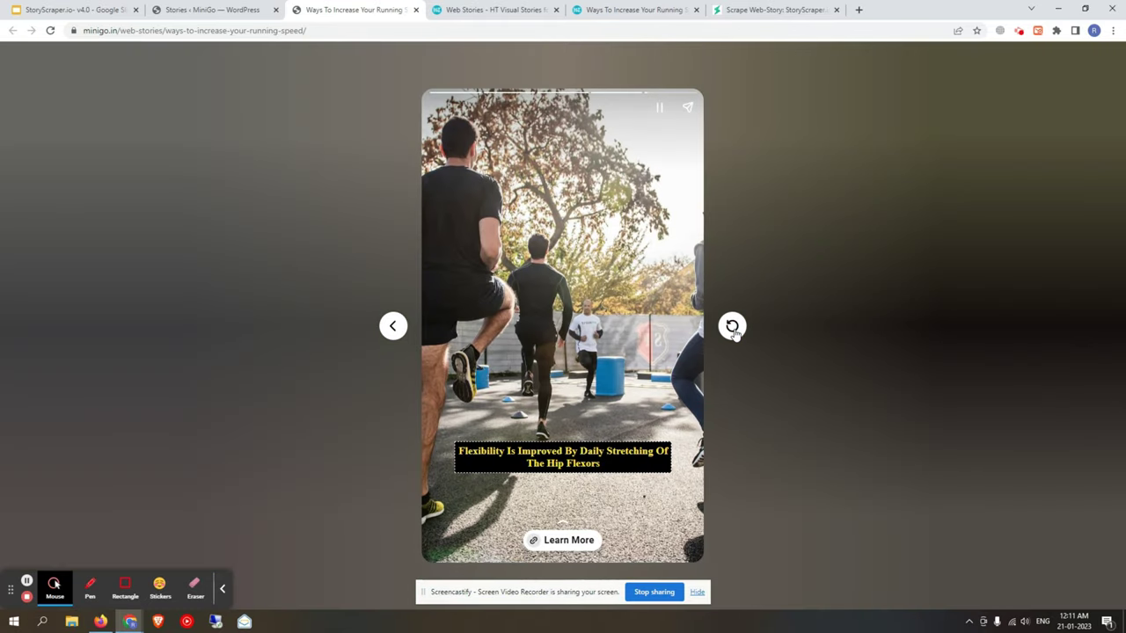
click(547, 542)
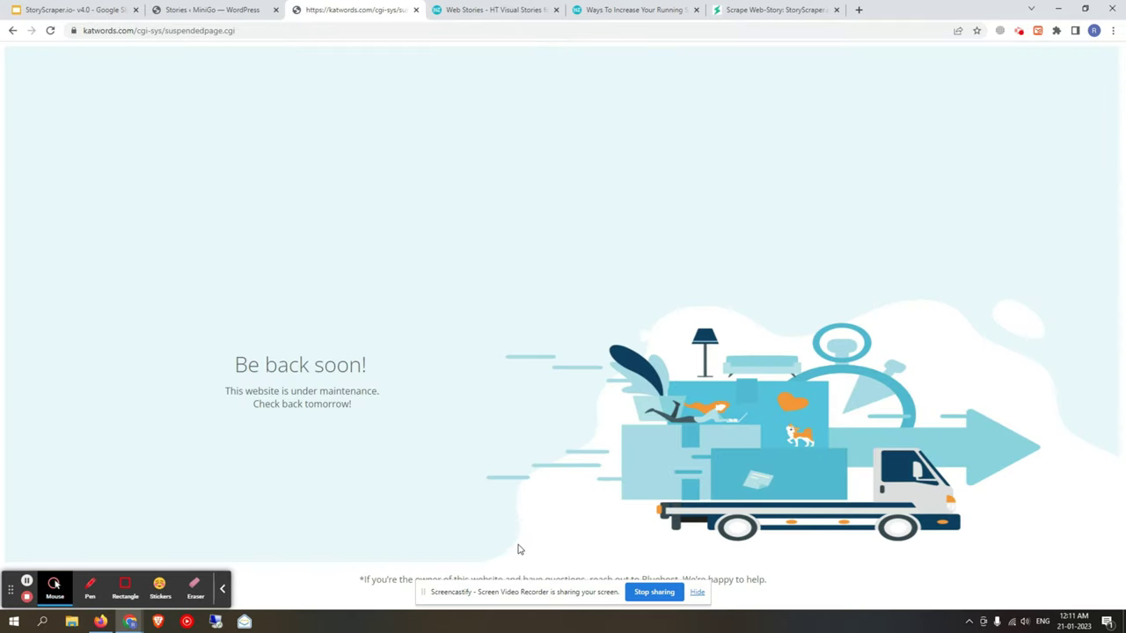
click(104, 31)
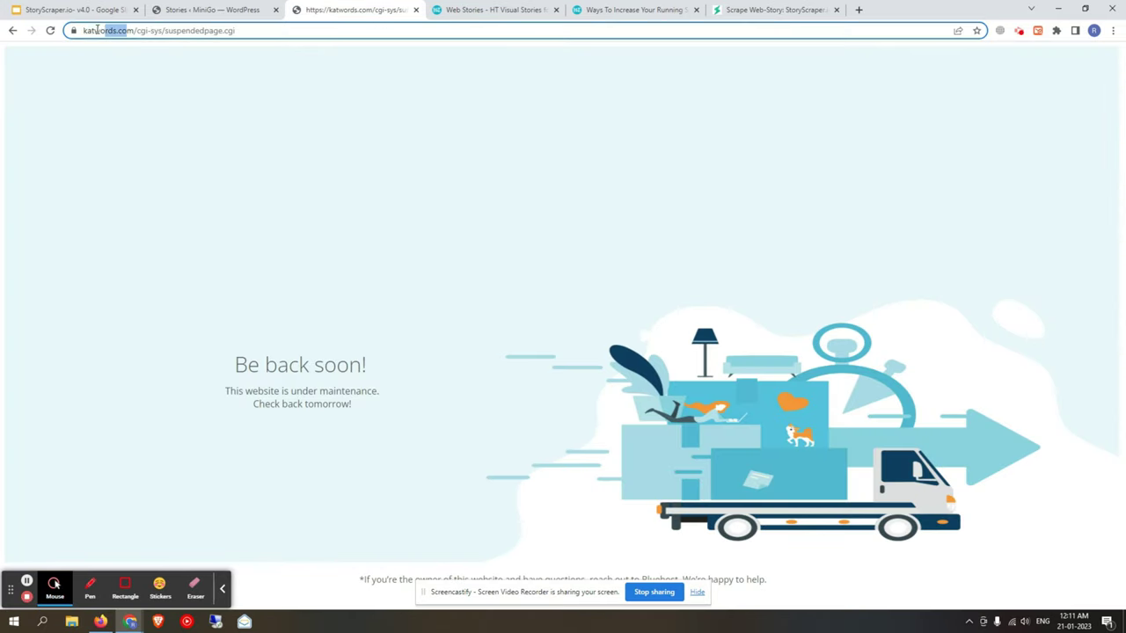
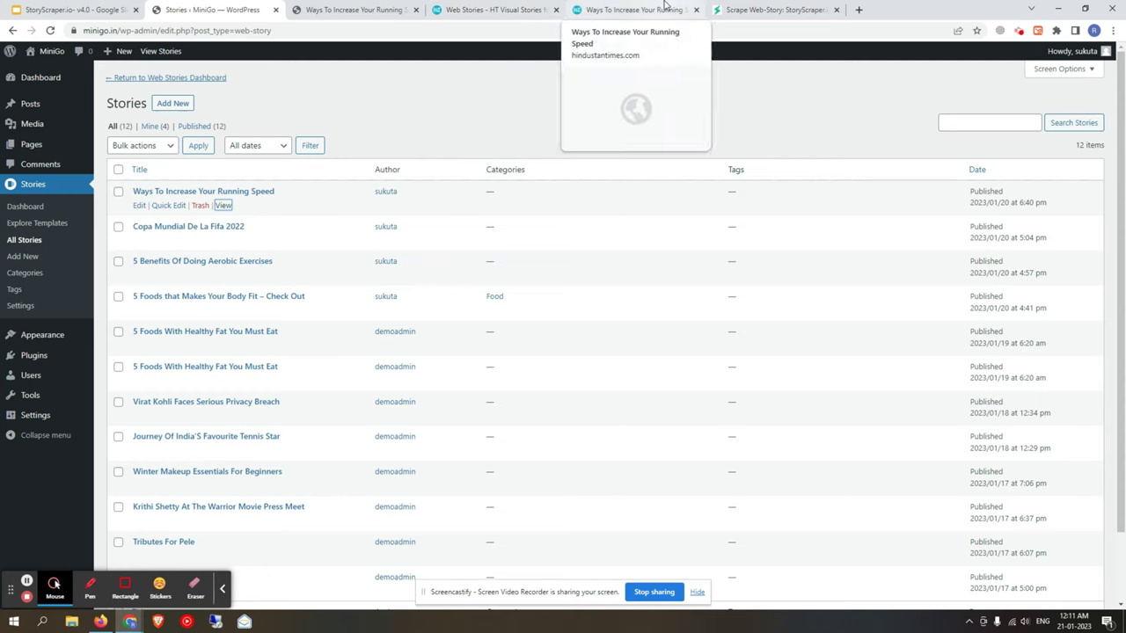
Step: Return to the StoryScraper dashboard and open the Keyword to Story tool
click(774, 10)
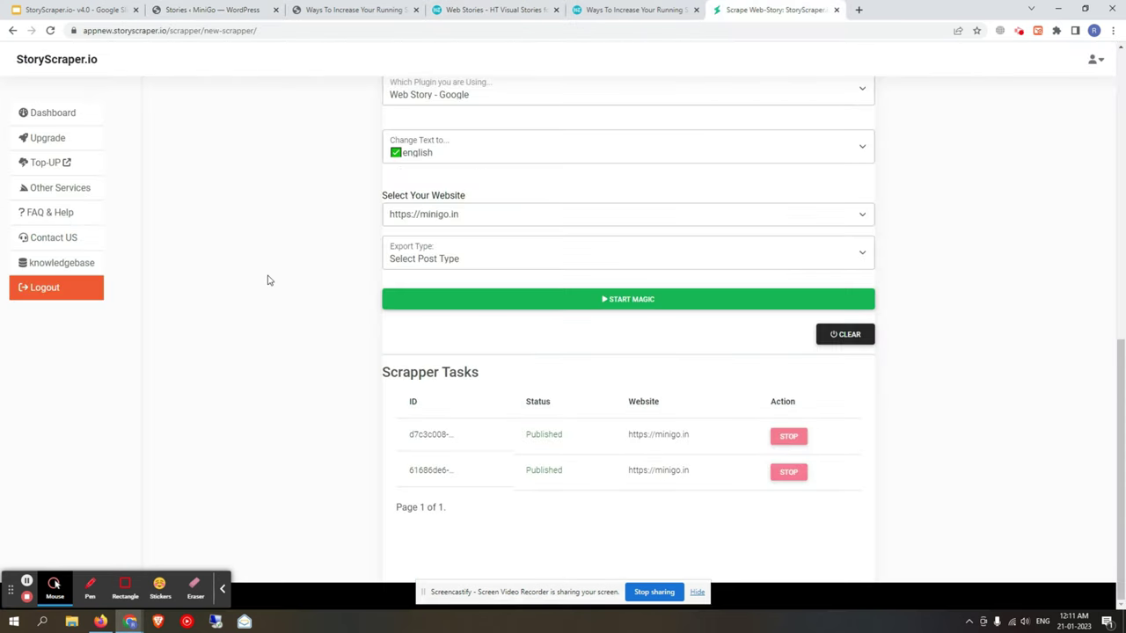
scroll(269, 280, up, 1)
click(79, 115)
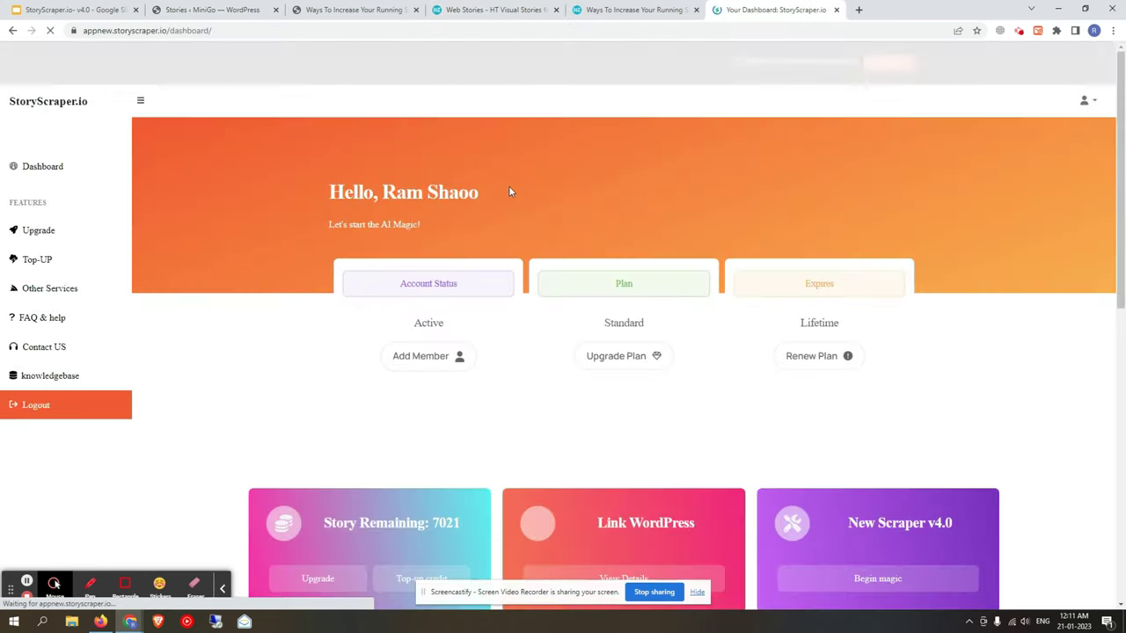
scroll(695, 272, down, 1)
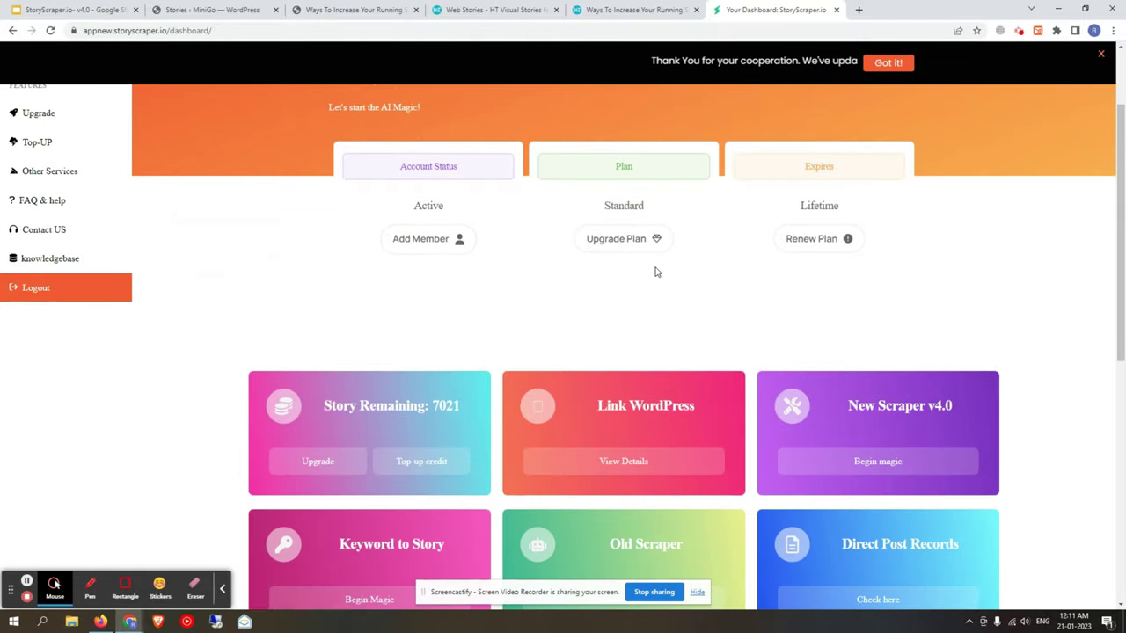
scroll(456, 290, down, 2)
scroll(449, 365, down, 1)
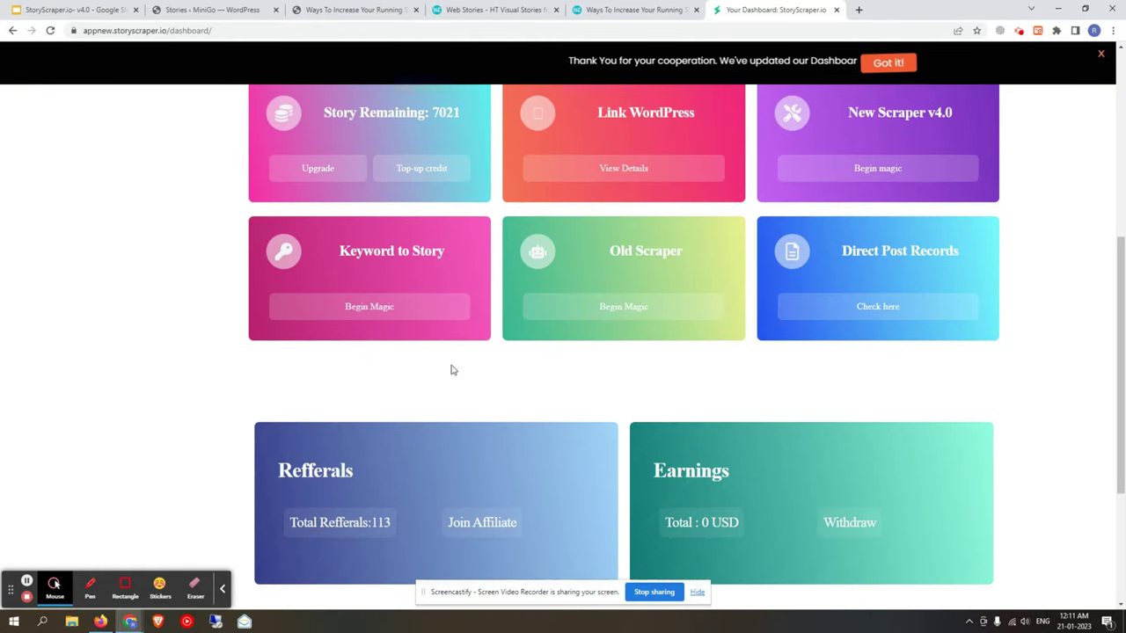
click(387, 308)
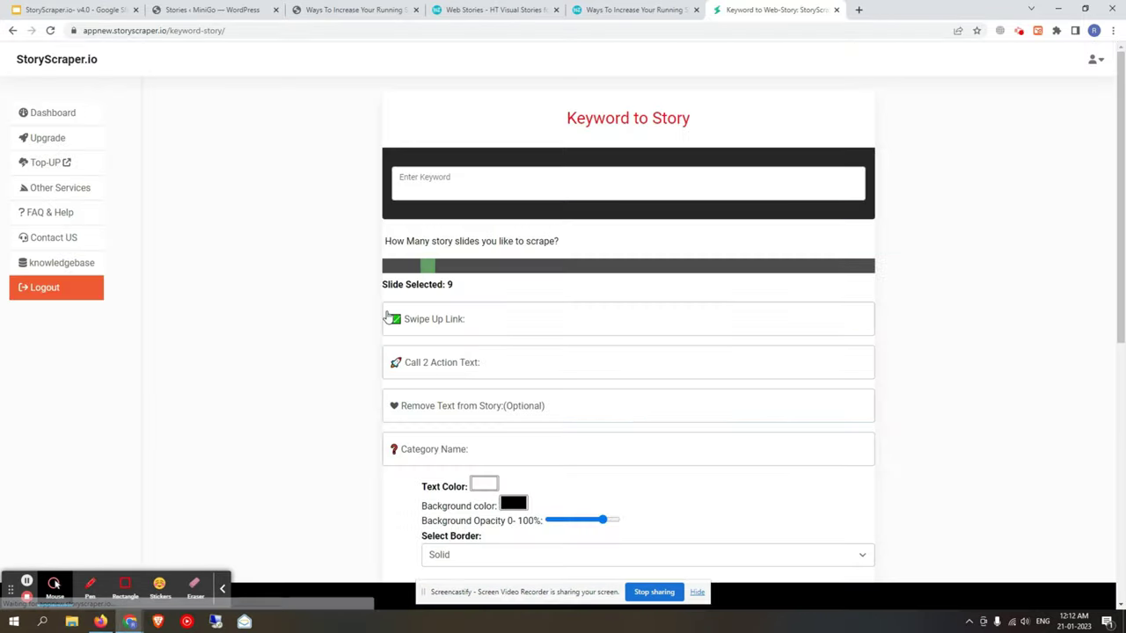
Step: Go back to the dashboard to examine the scraper options, and reopen the Keyword to Story tool
click(66, 113)
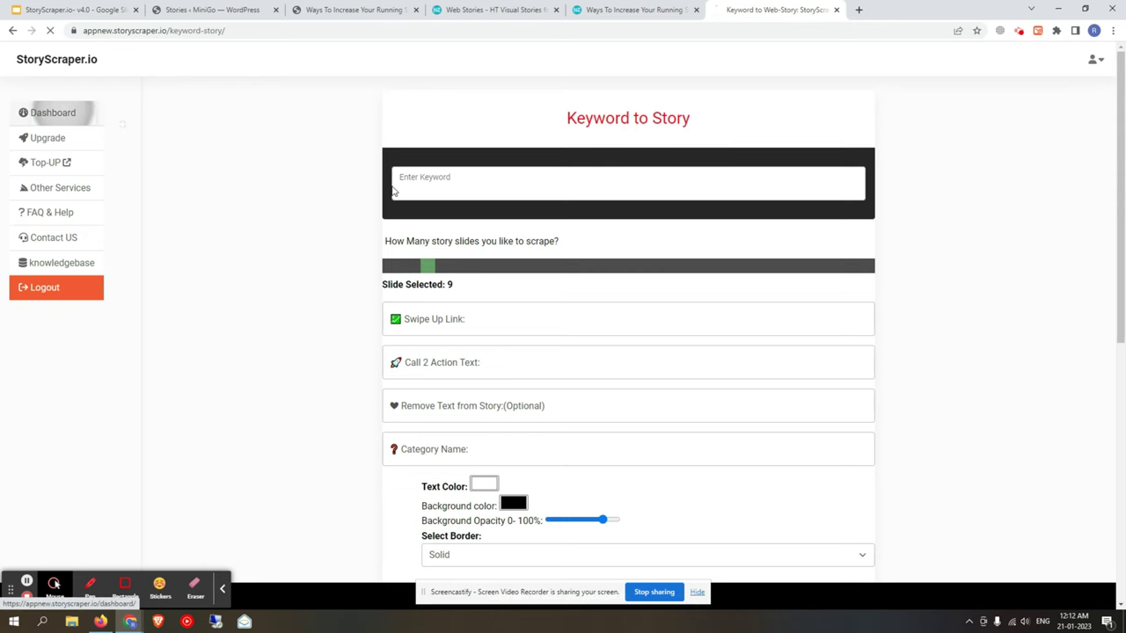
scroll(871, 352, down, 1)
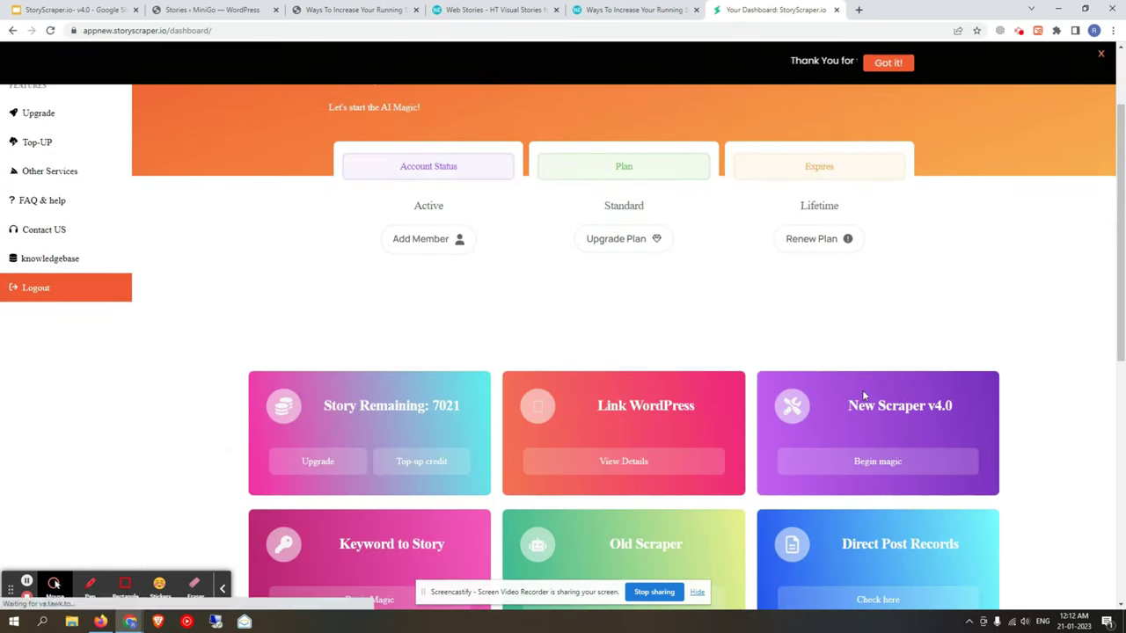
scroll(890, 393, down, 1)
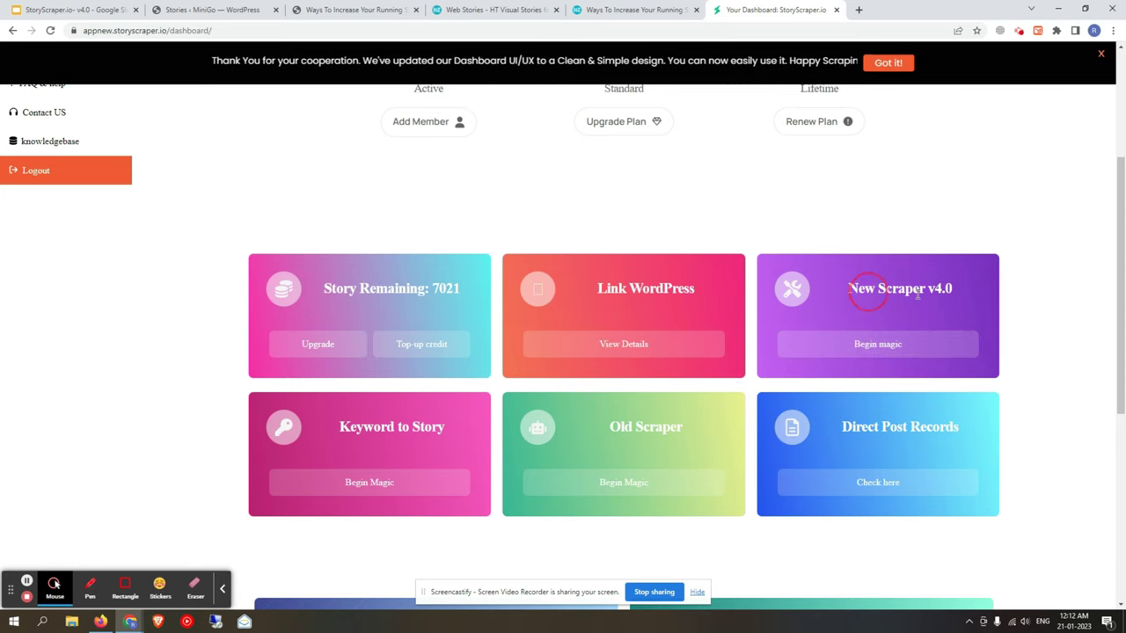
click(384, 486)
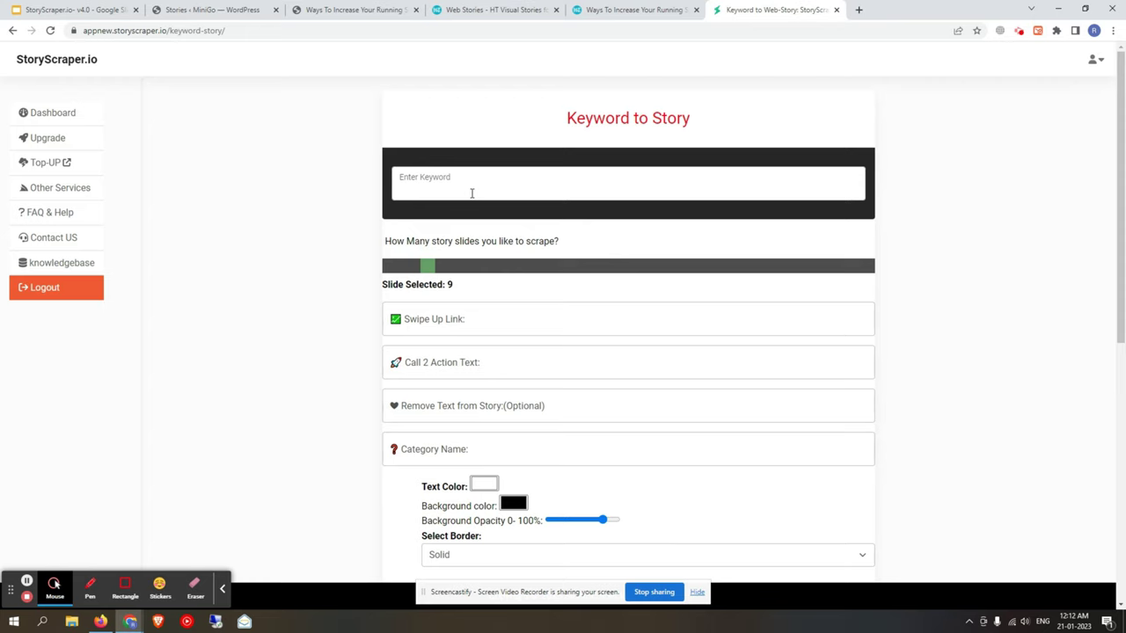
Step: Enter "krithi shetty" as the keyword to scrape and set the number of story slides to 8
click(472, 192)
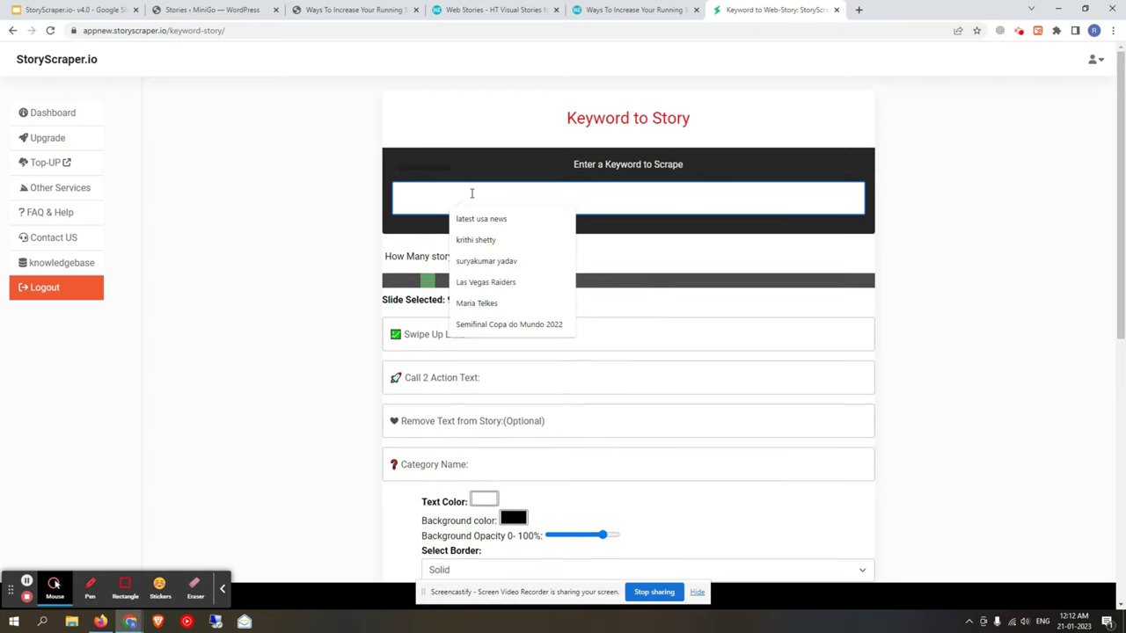
click(487, 240)
scroll(449, 226, down, 1)
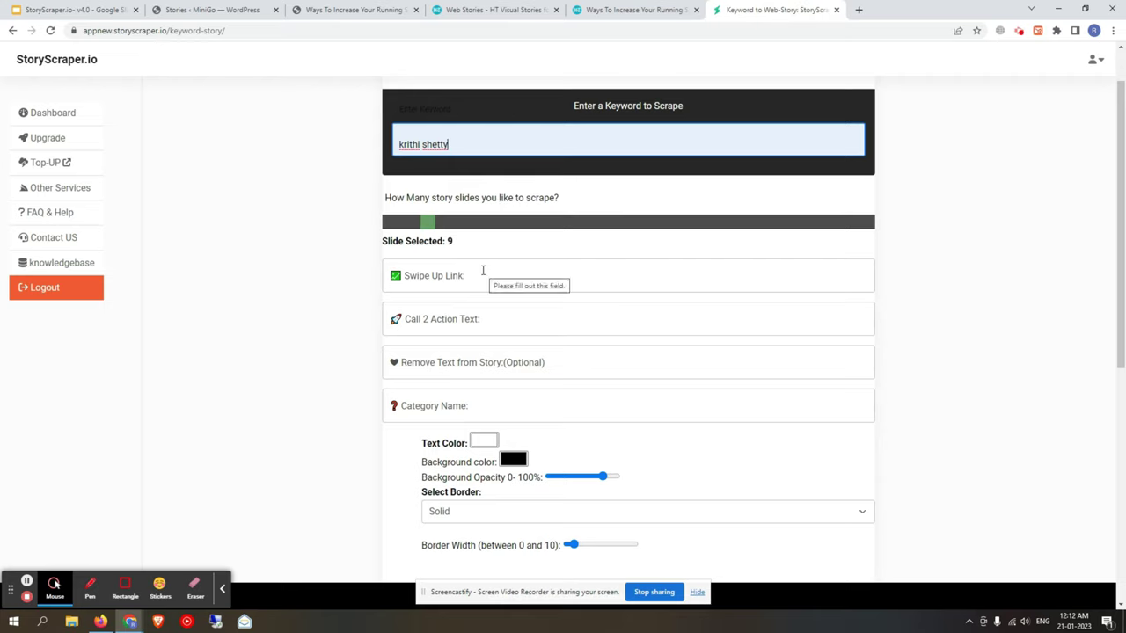
drag(431, 226, 419, 222)
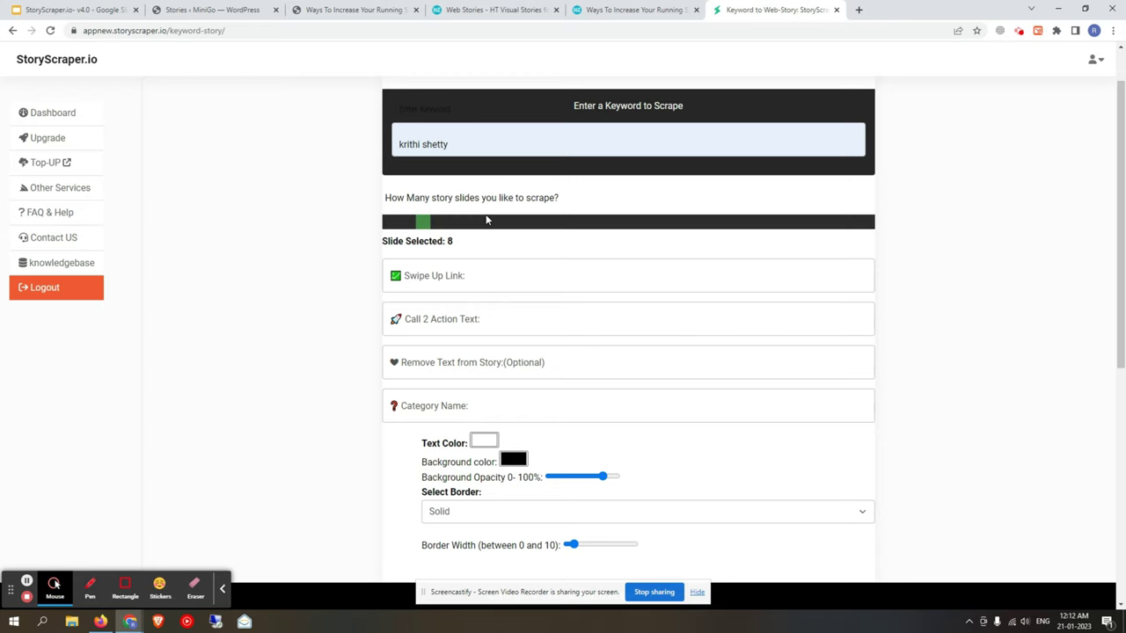
scroll(435, 238, down, 1)
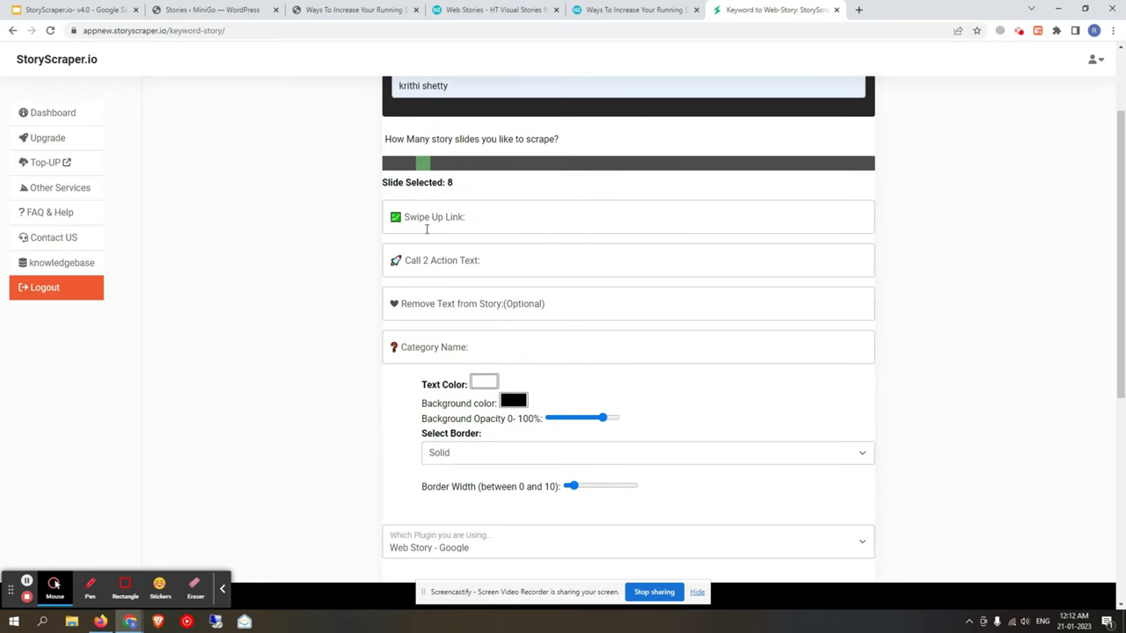
click(427, 219)
click(484, 254)
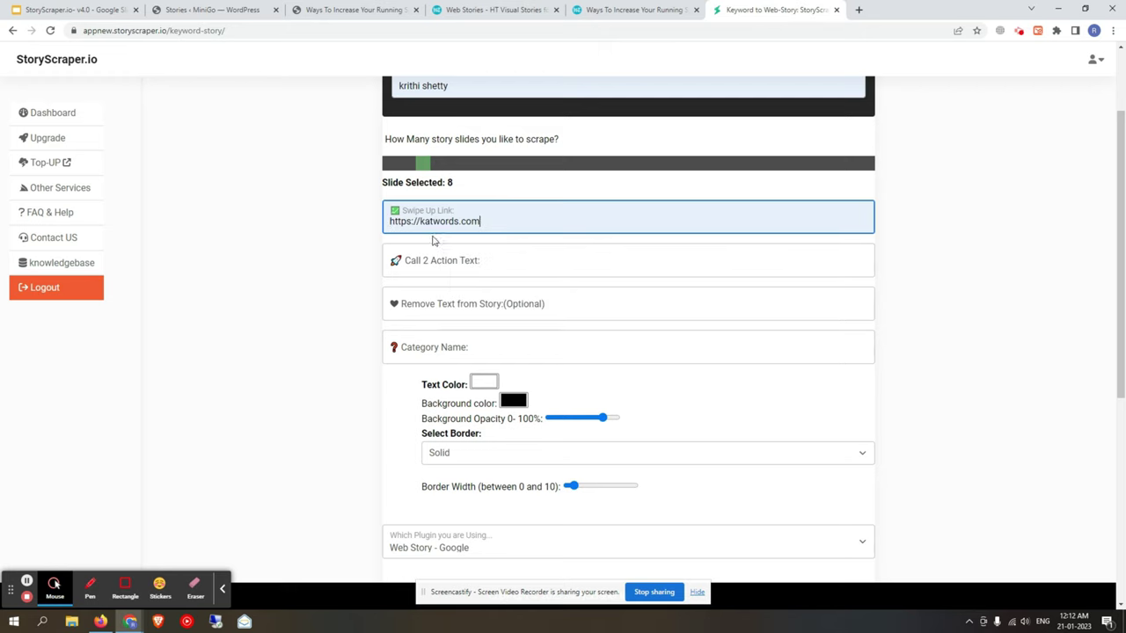
click(430, 260)
click(489, 297)
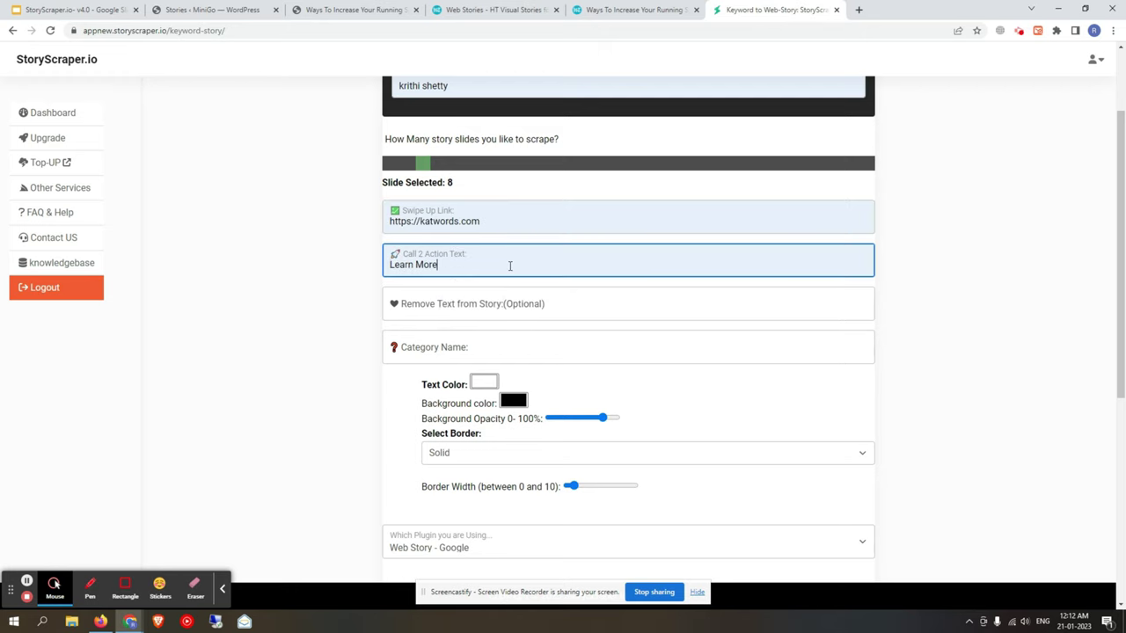
Step: Set the category name of the keyword story to General
scroll(457, 247, down, 3)
click(439, 175)
click(459, 227)
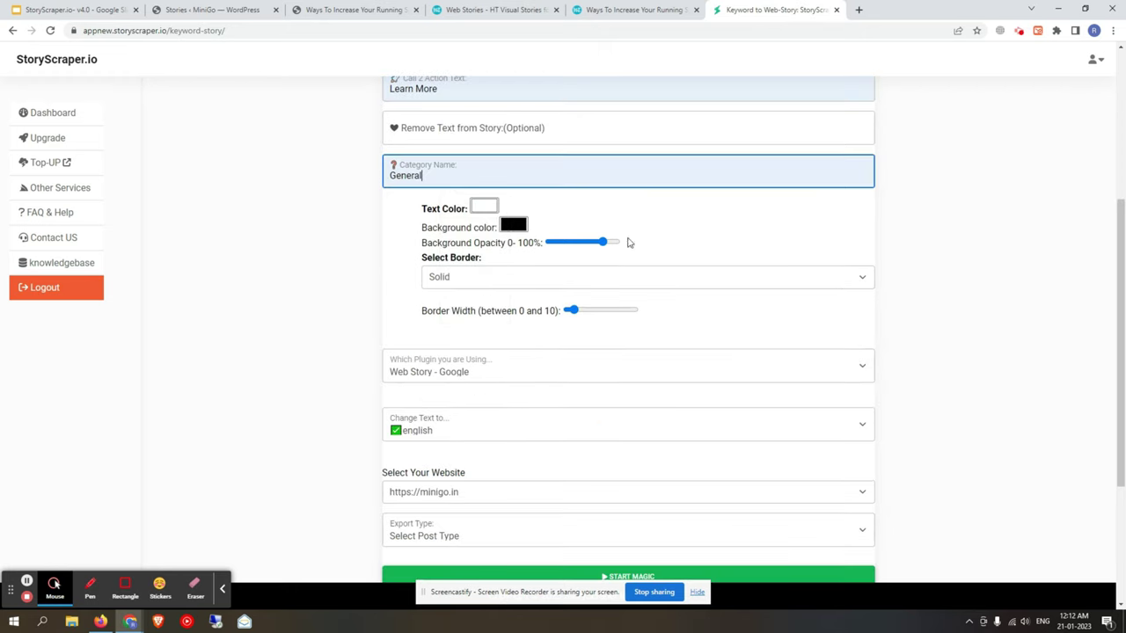
Step: Set the story's text color to red and its background to white at maximum opacity
click(616, 242)
click(484, 206)
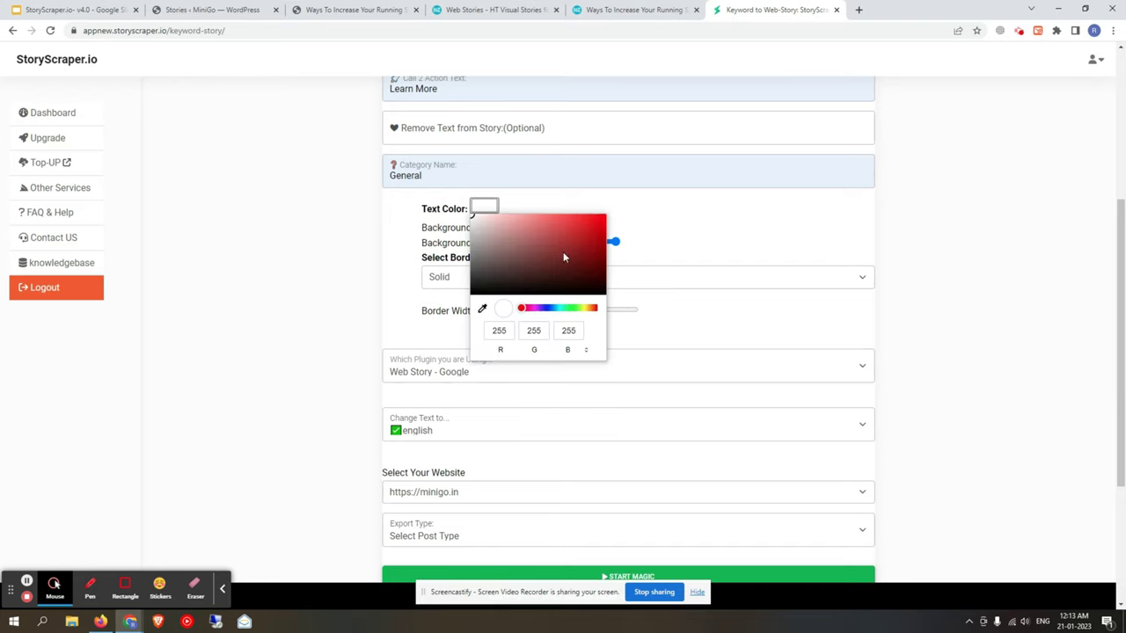
click(598, 215)
click(715, 227)
click(514, 225)
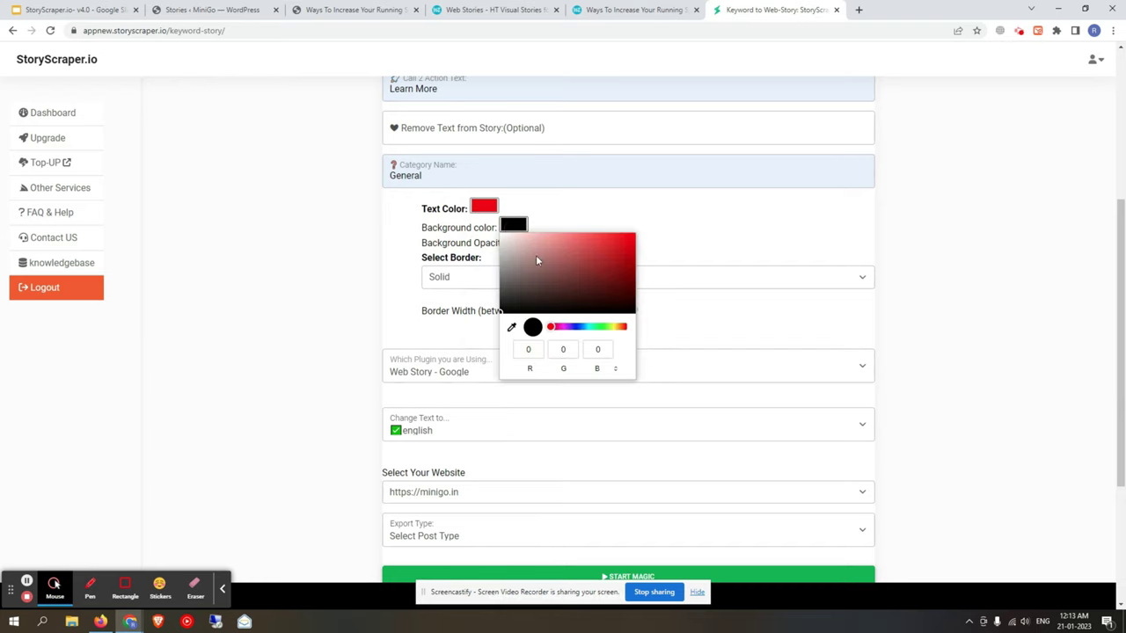
click(502, 234)
click(598, 222)
Step: Choose Solid as the border style for the story text
scroll(476, 238, down, 1)
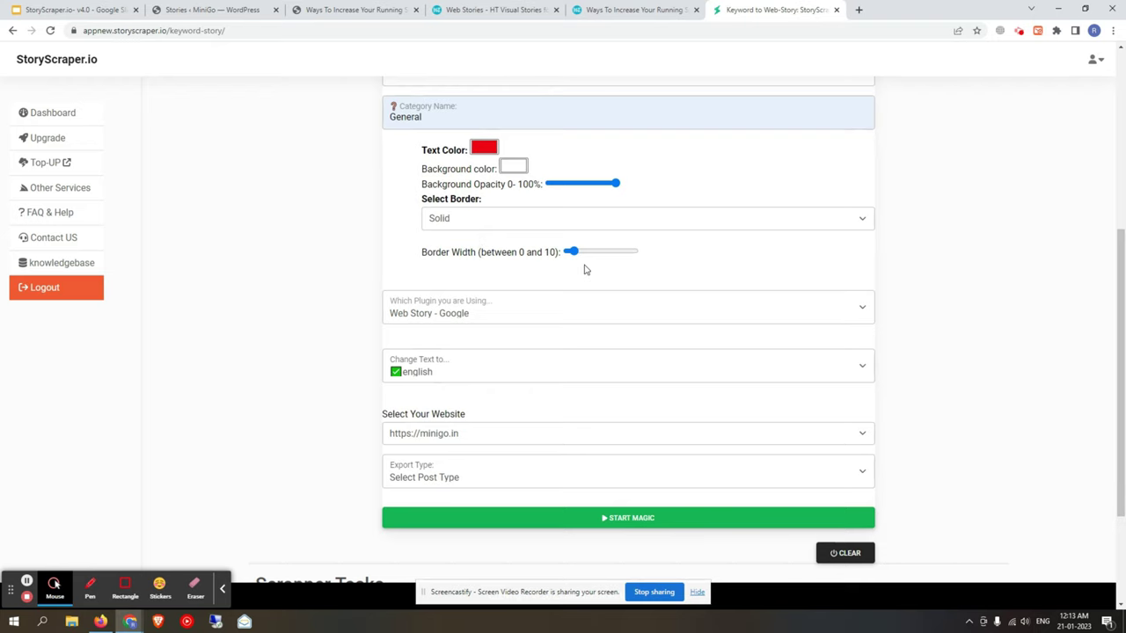
scroll(449, 230, down, 1)
click(457, 165)
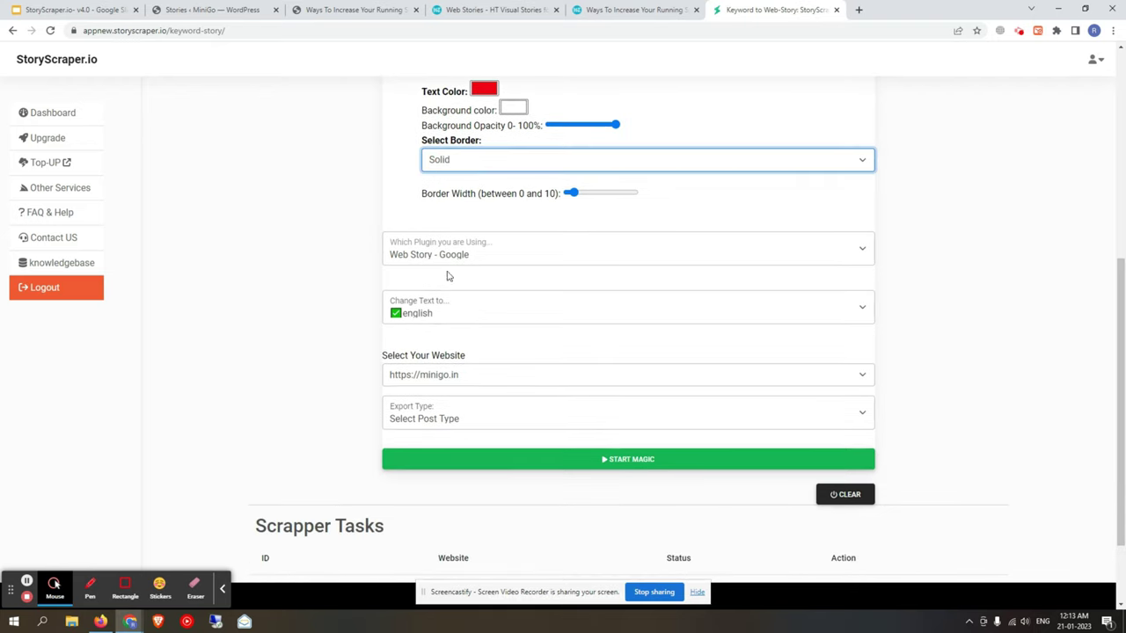
Step: Set the language that the story text is changed to as Hindi
click(440, 314)
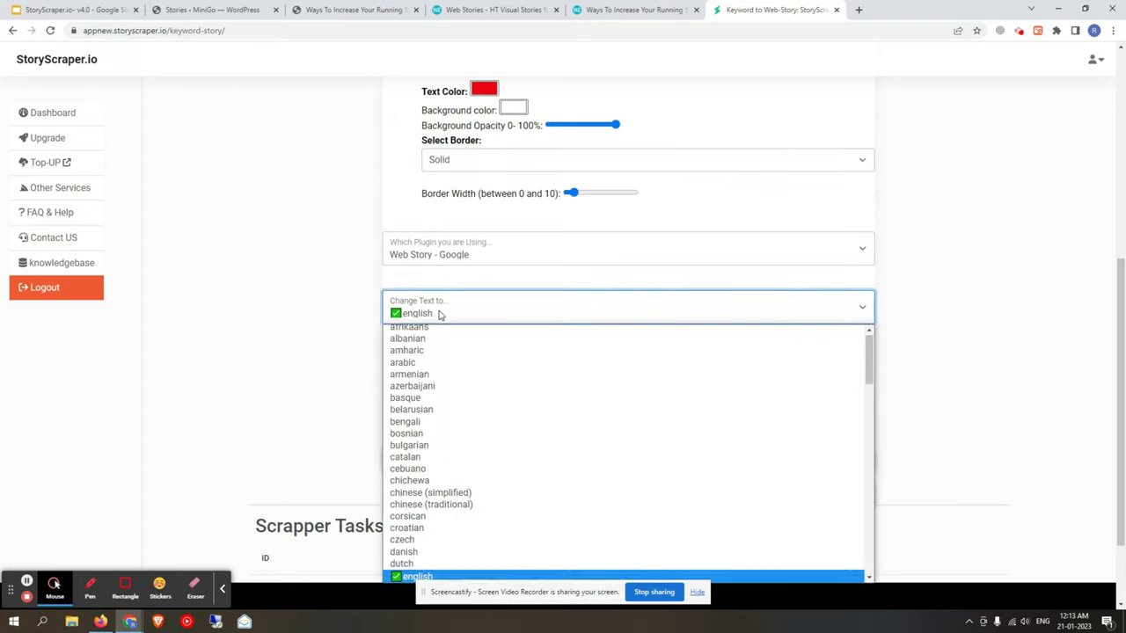
scroll(434, 387, down, 3)
click(312, 322)
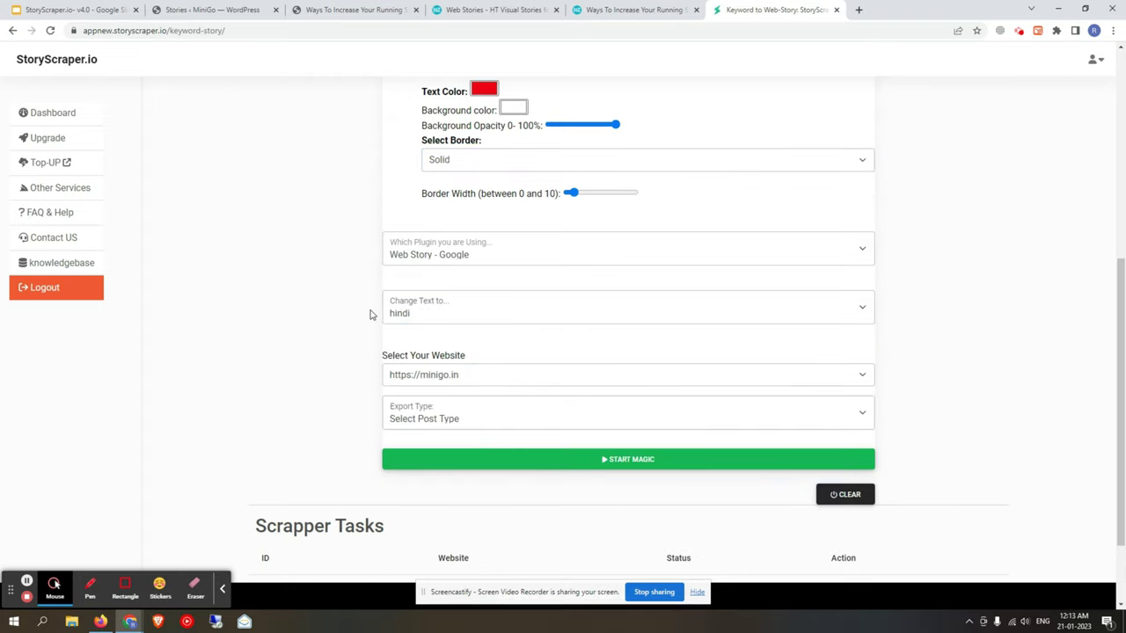
Step: Set the export type to Direct Post with Draft status and start generating the keyword story
scroll(374, 317, down, 1)
click(429, 319)
click(433, 344)
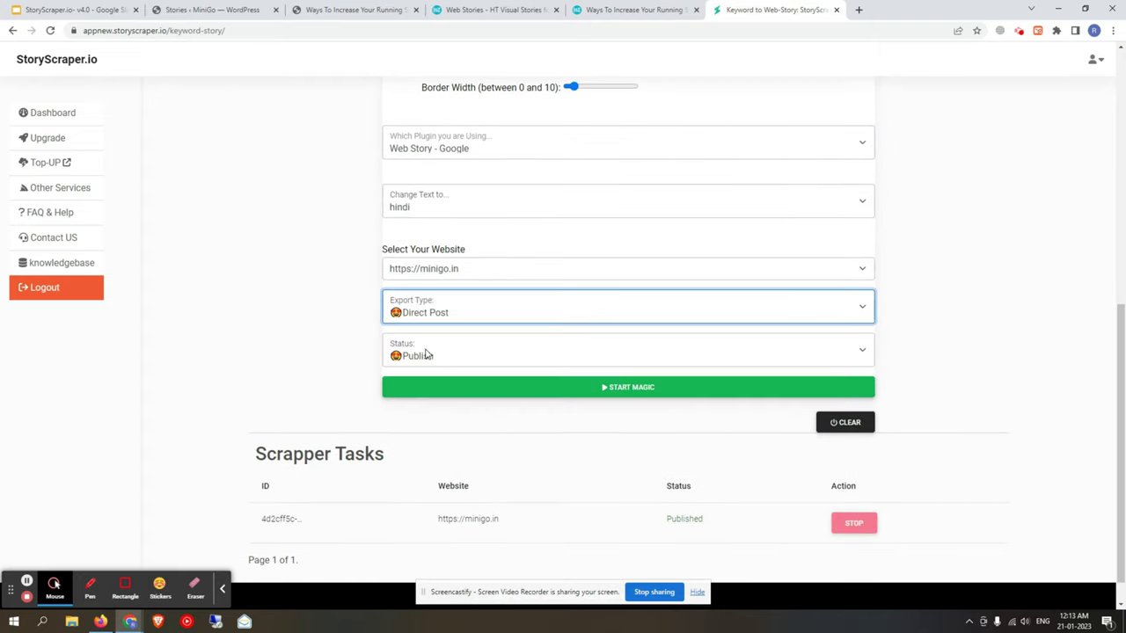
click(428, 355)
click(412, 361)
click(440, 357)
click(425, 385)
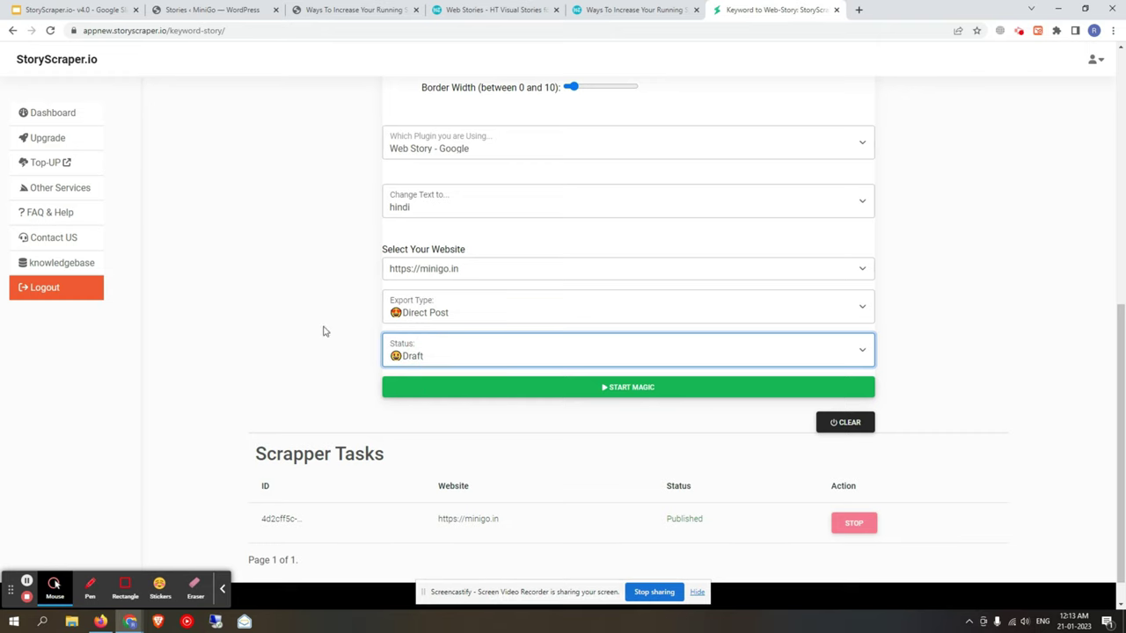
click(620, 393)
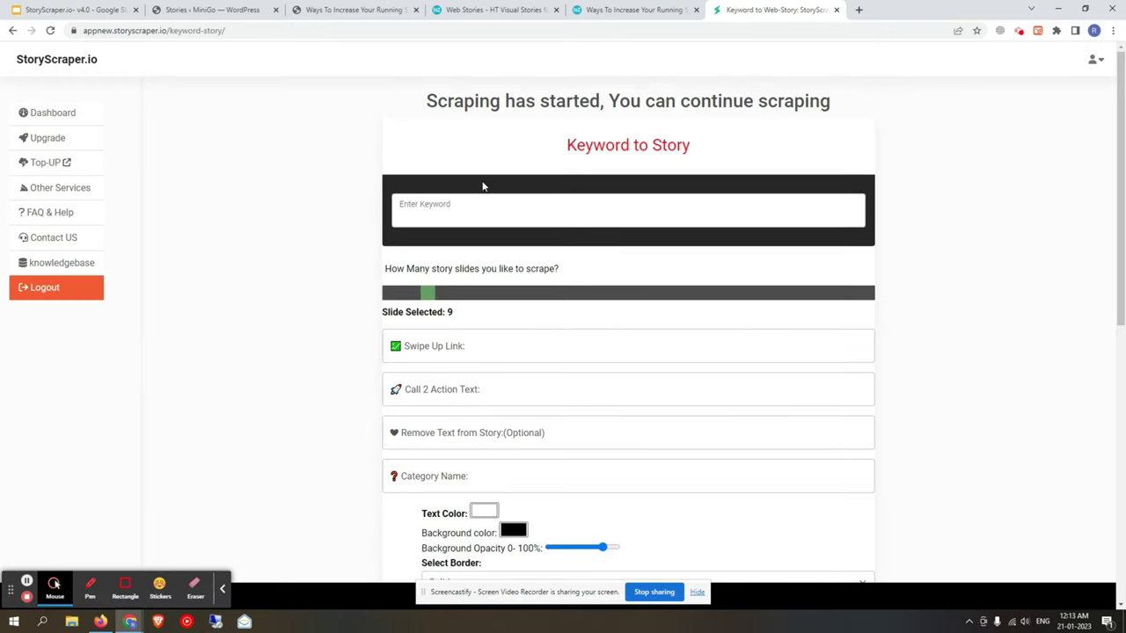
Step: Review the notice above the form and the newest minigo.in task's ID, website and status under Scrapper Tasks
drag(445, 102, 551, 102)
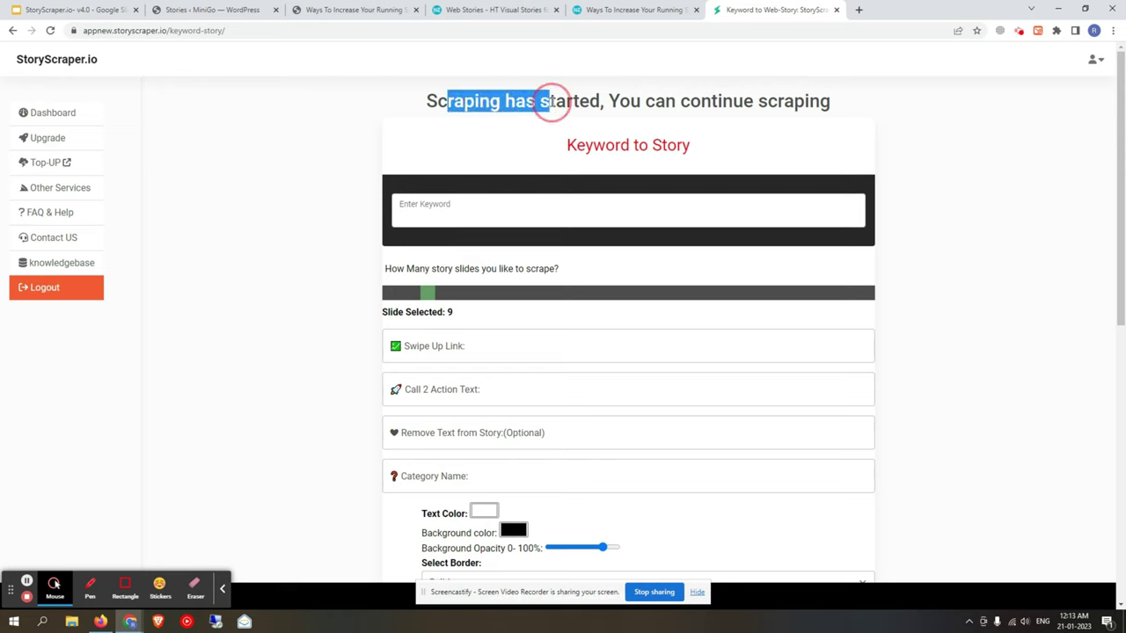
click(600, 103)
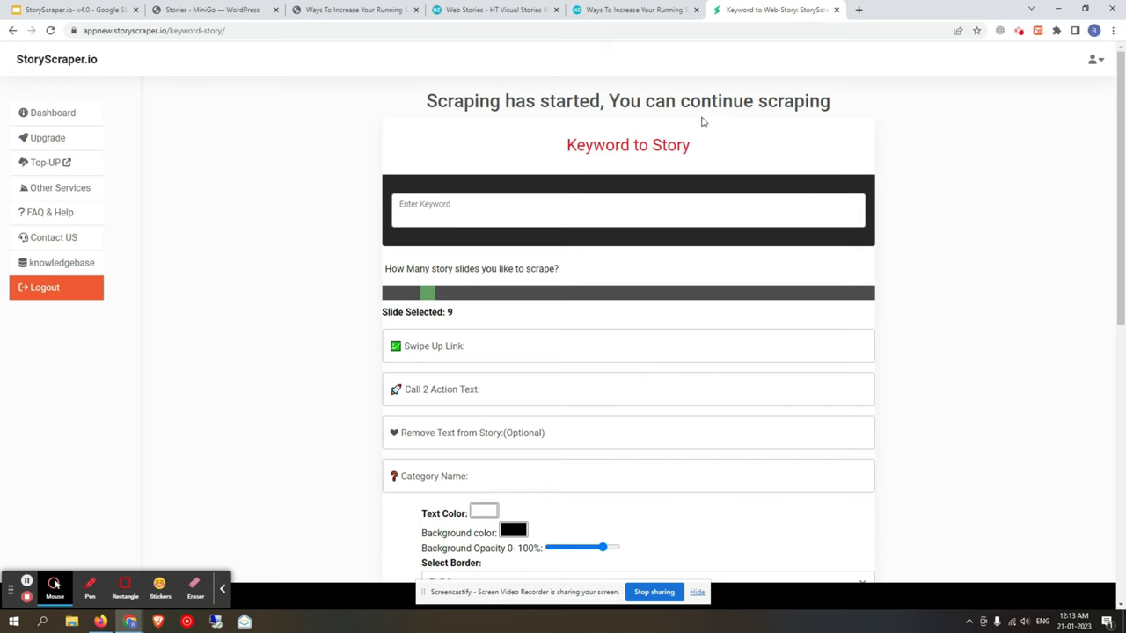
scroll(549, 258, down, 1)
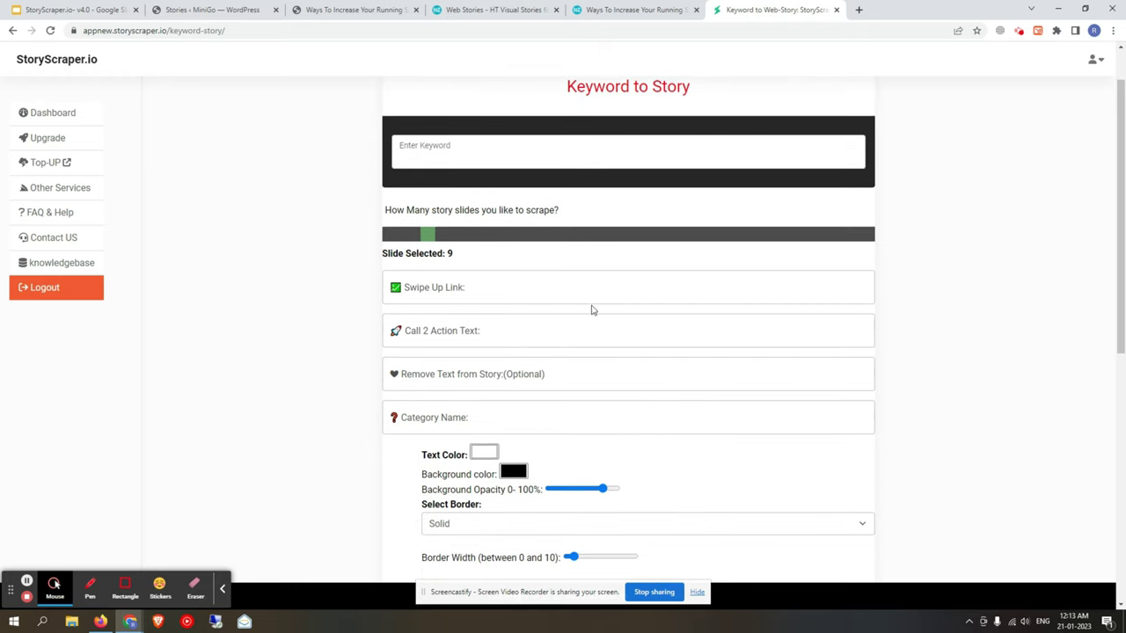
scroll(616, 352, down, 6)
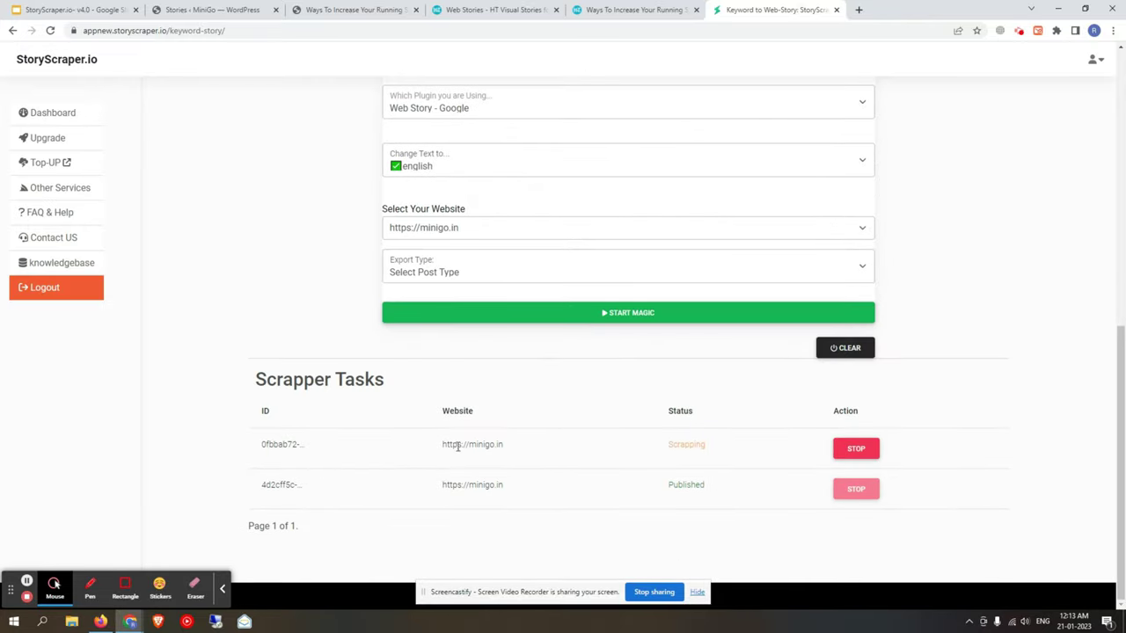
drag(441, 445, 504, 447)
drag(289, 444, 263, 443)
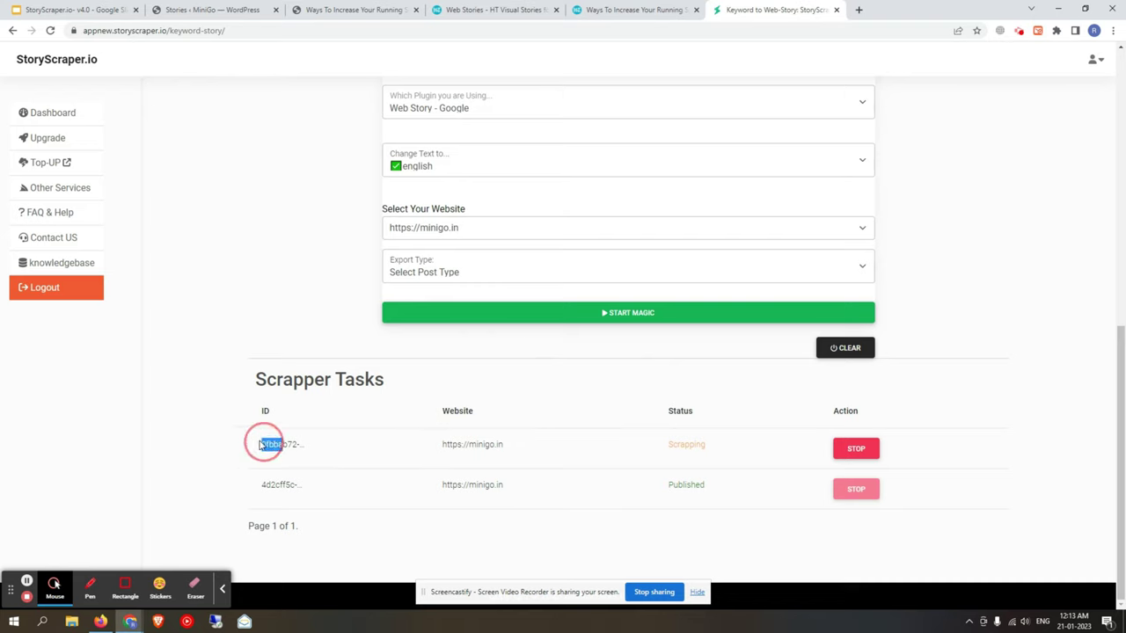
click(432, 446)
drag(665, 448, 718, 451)
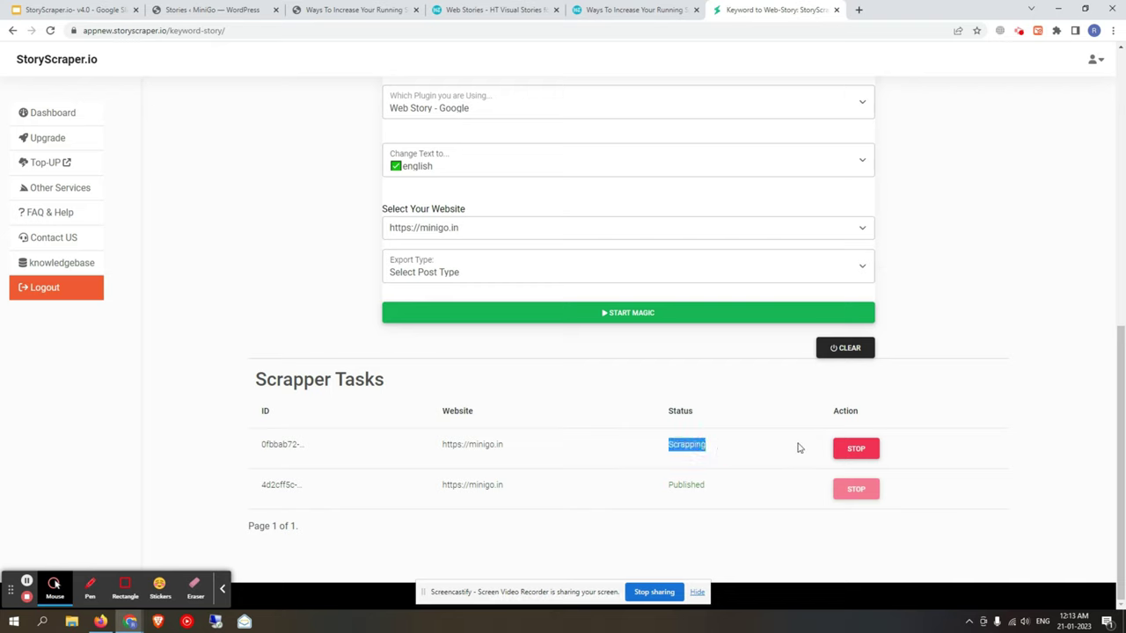
click(719, 463)
drag(439, 448, 558, 452)
click(648, 455)
Step: Switch to the MiniGo WordPress admin, examine the newest images' upload times in the Media Library, and refresh the list
click(204, 8)
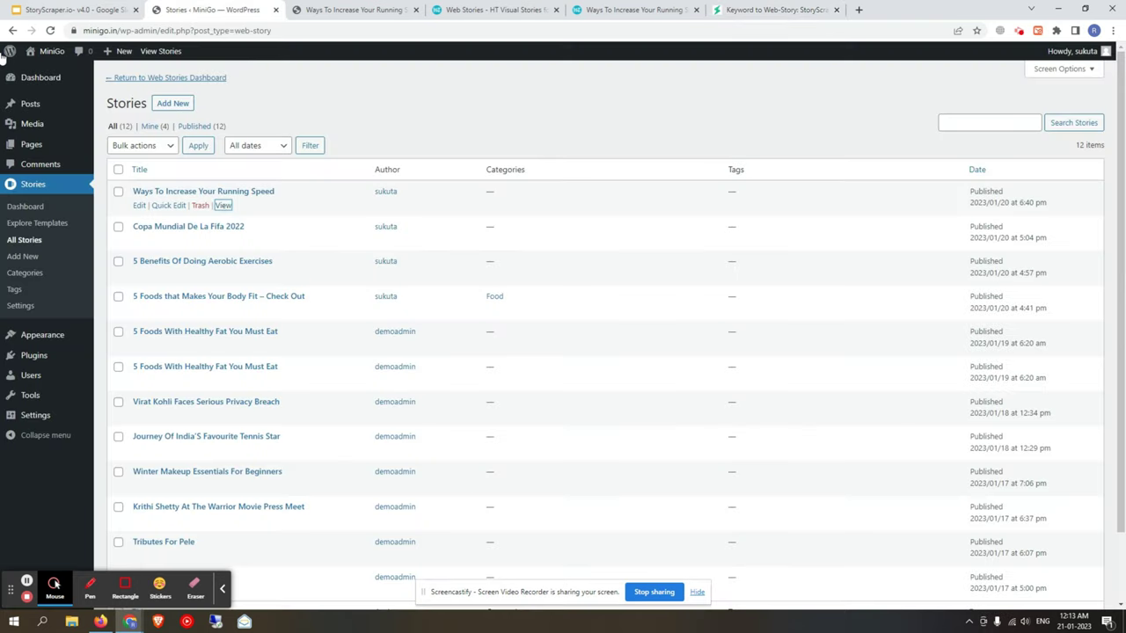
mouse_move(37, 125)
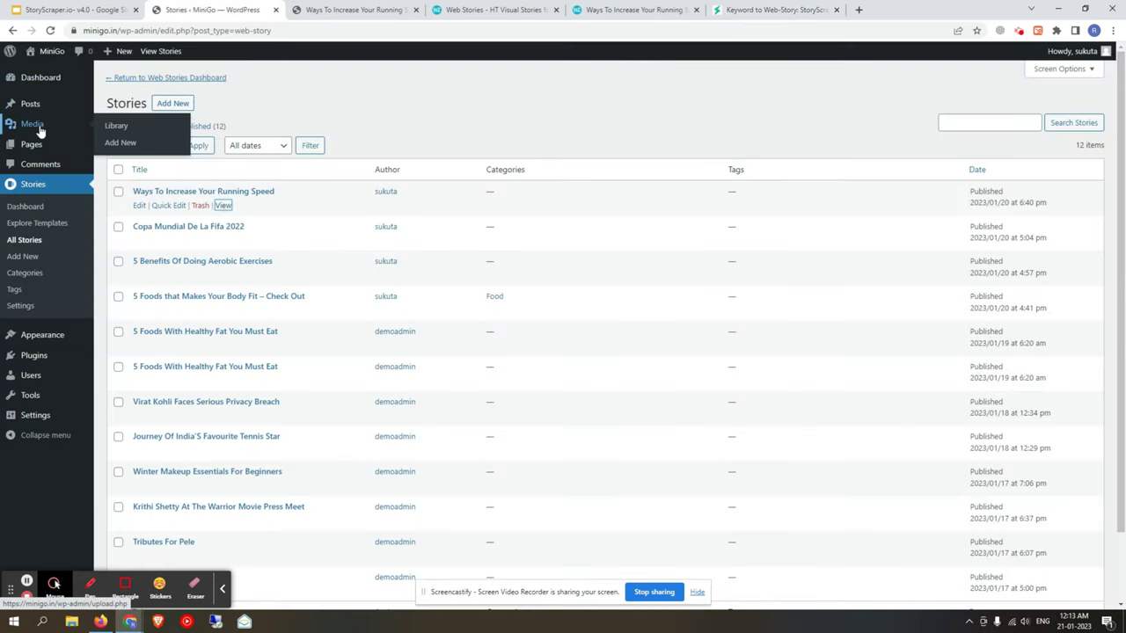
click(117, 128)
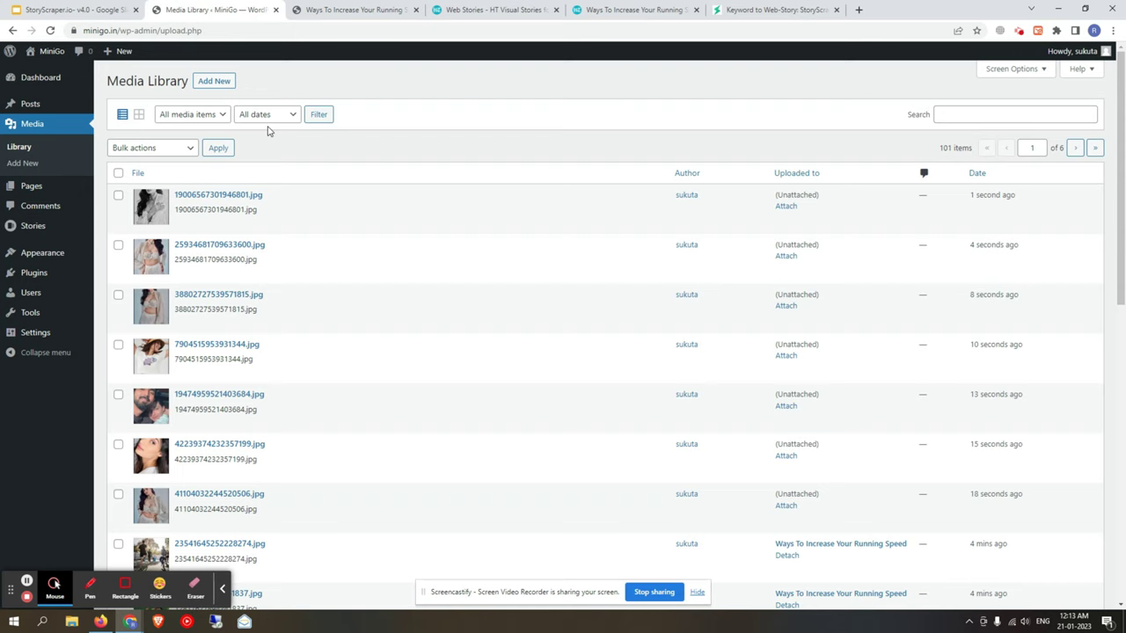
click(971, 254)
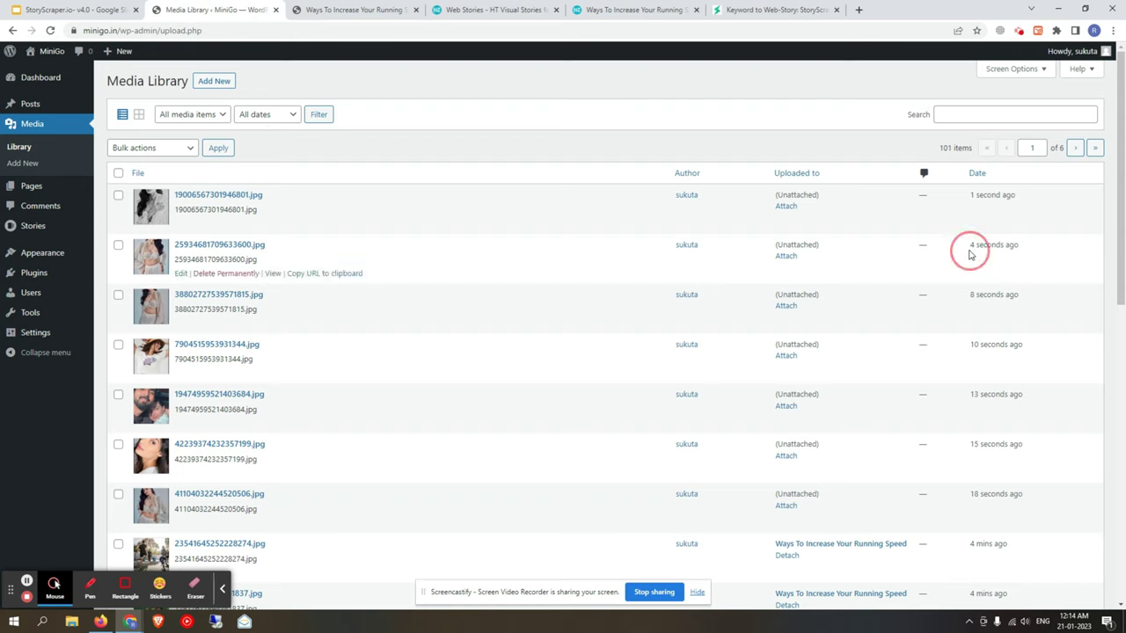
drag(971, 254, 1008, 249)
drag(967, 196, 1017, 196)
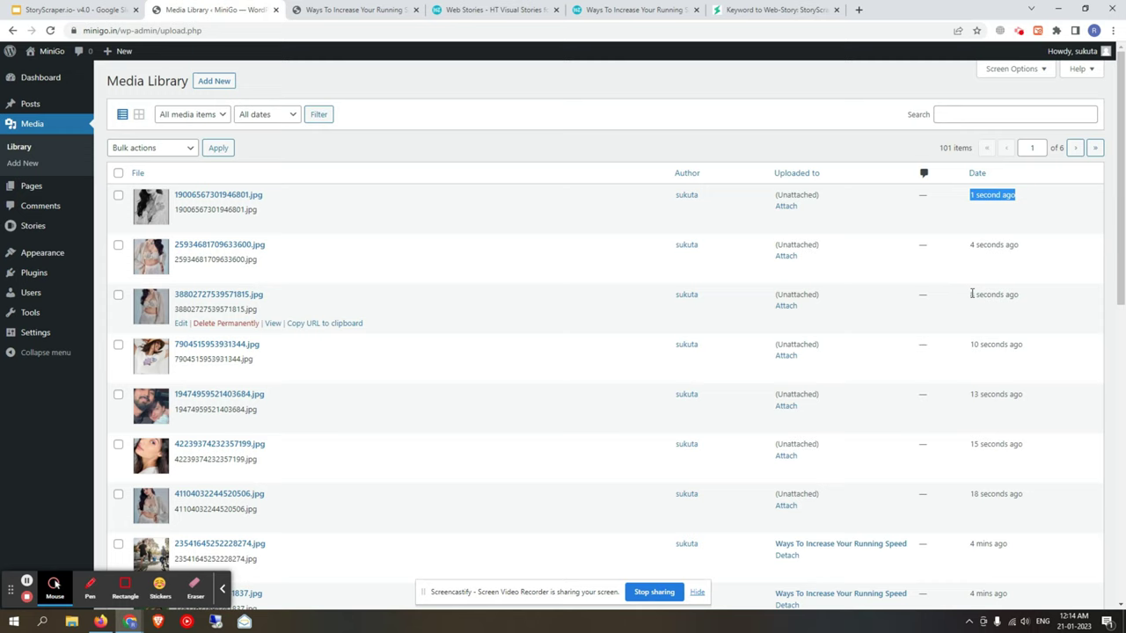
drag(972, 294, 1011, 296)
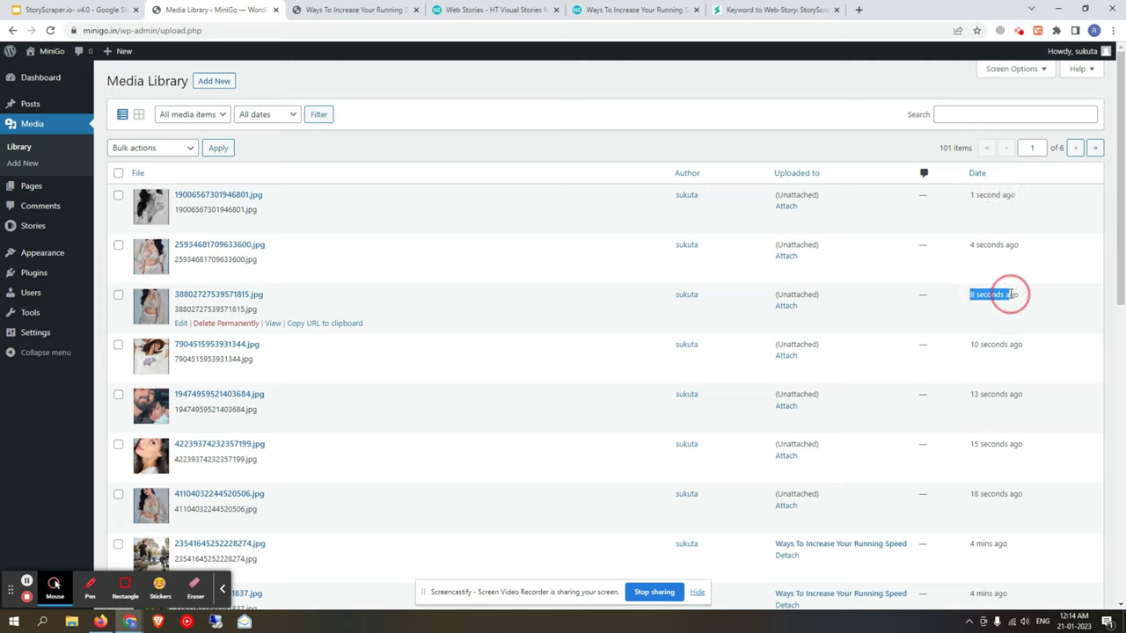
click(955, 307)
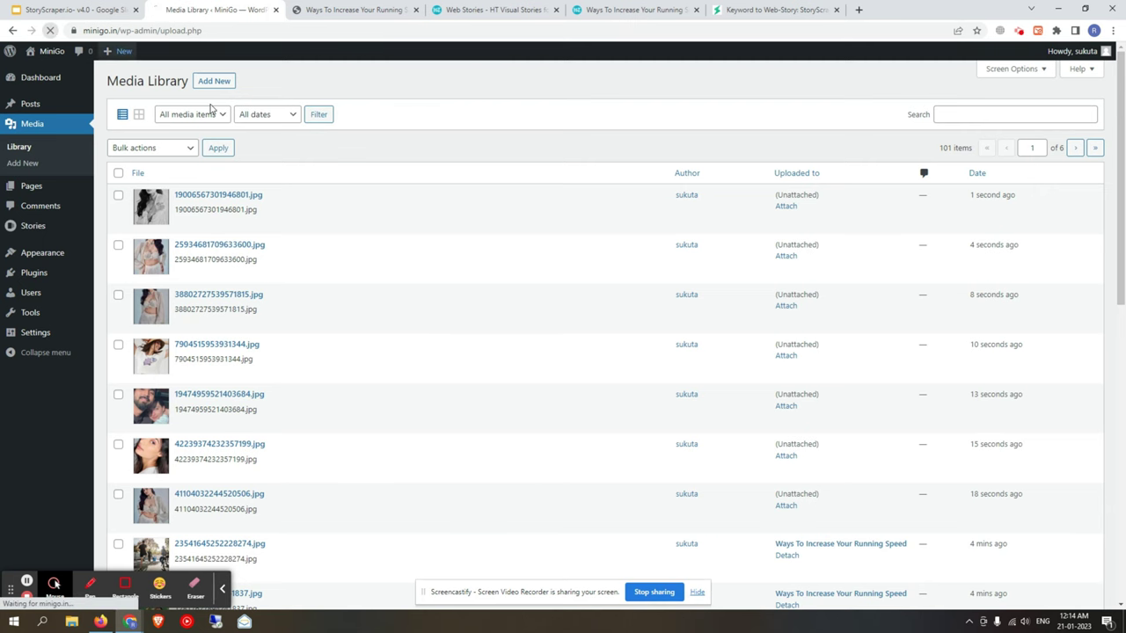
click(319, 117)
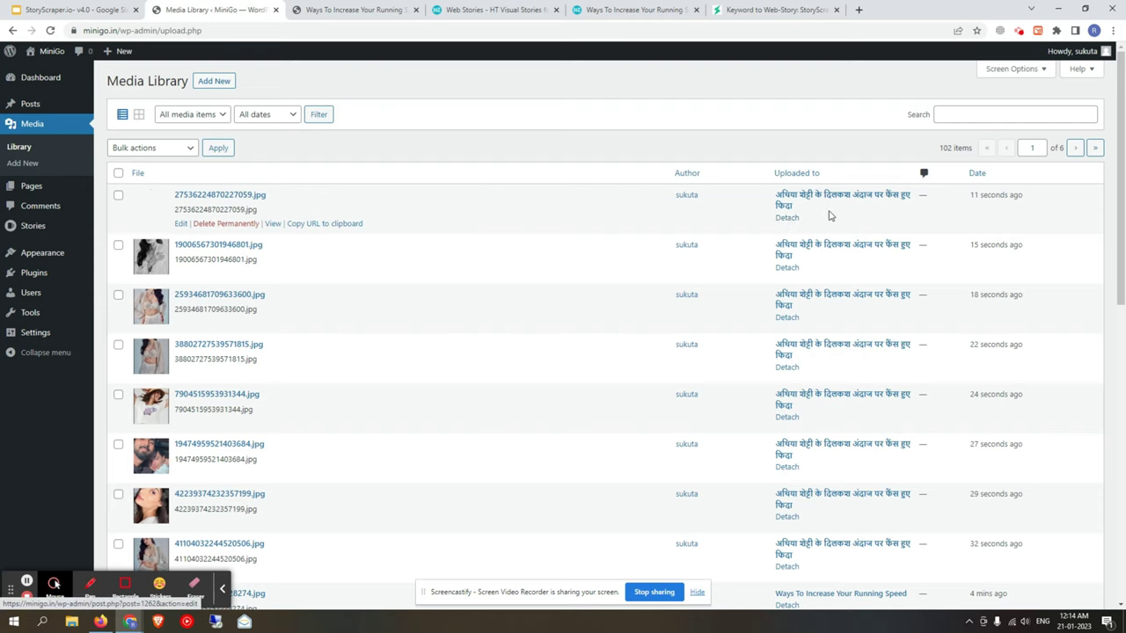
Step: Return to StoryScraper.io and check the newest scraper task's status
click(742, 9)
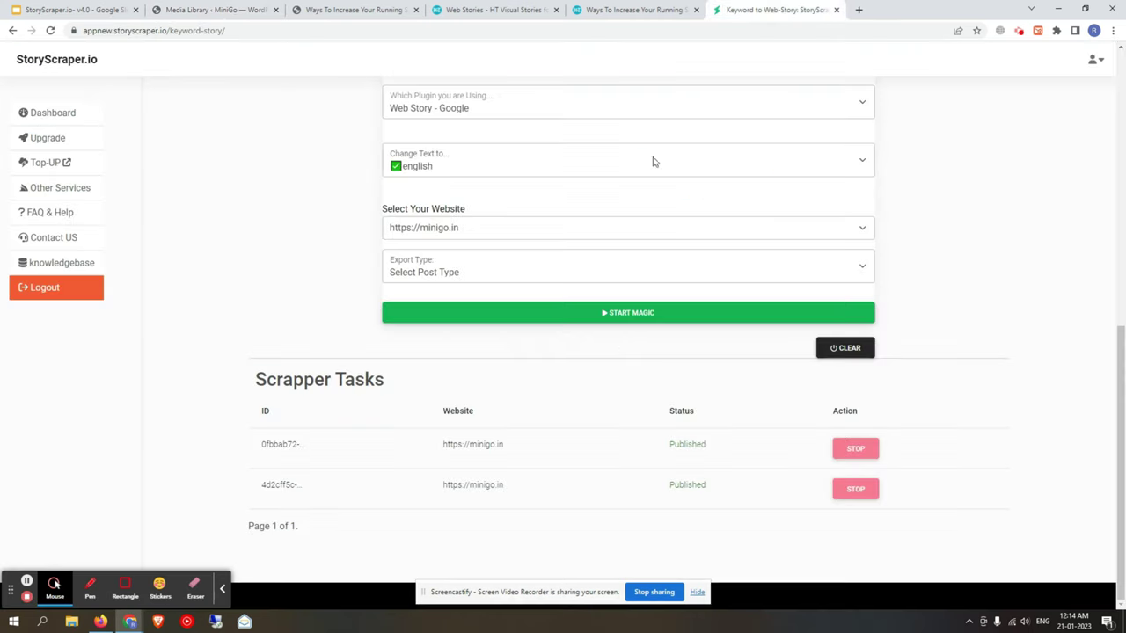
drag(670, 453, 712, 455)
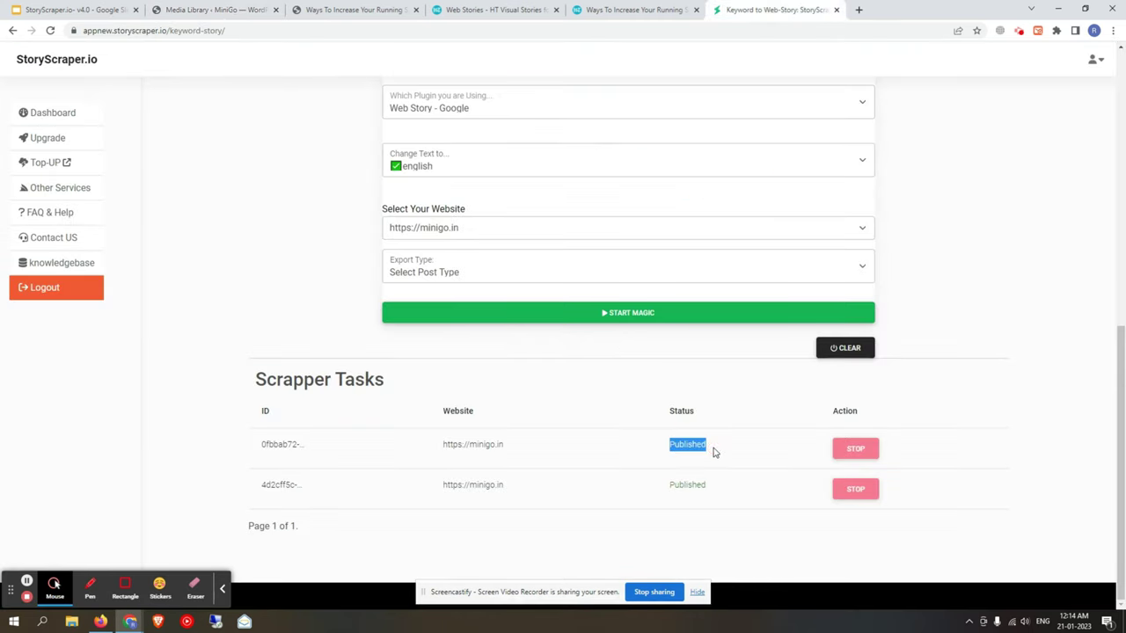
click(686, 446)
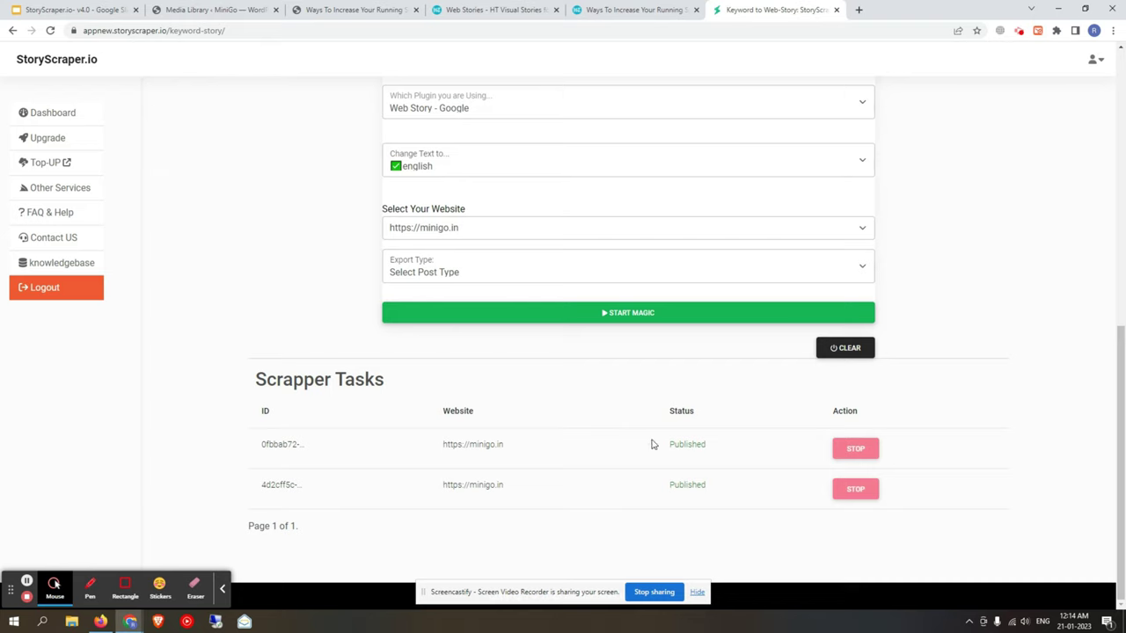
drag(669, 448, 712, 451)
click(687, 447)
Step: Switch back to WordPress, open the list of all stories, and check the newest story's status
click(224, 10)
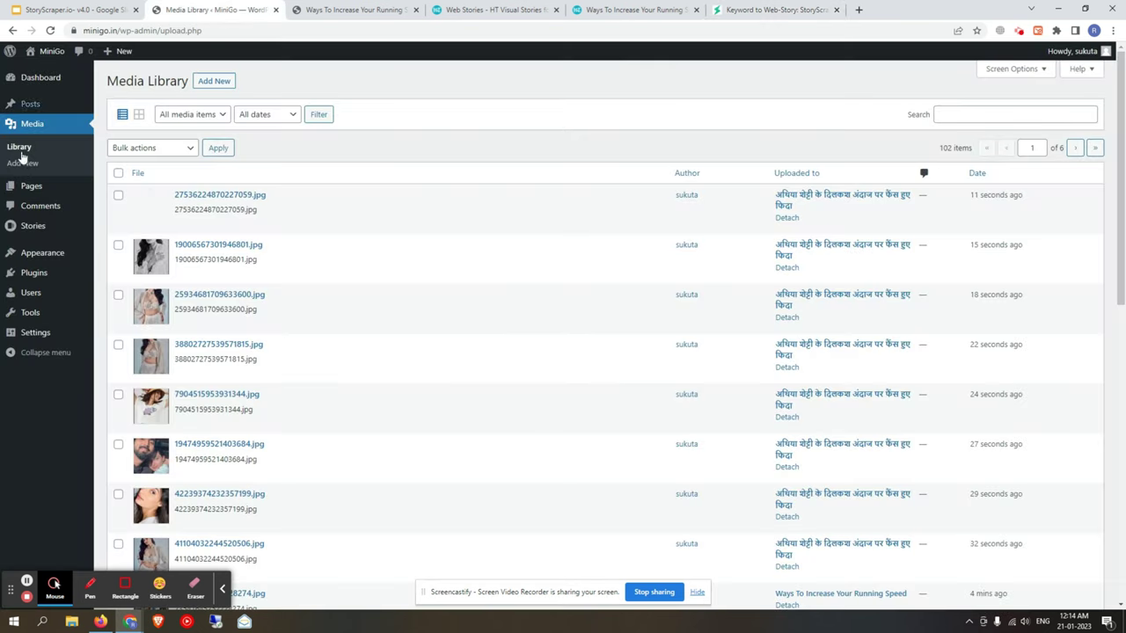
mouse_move(33, 231)
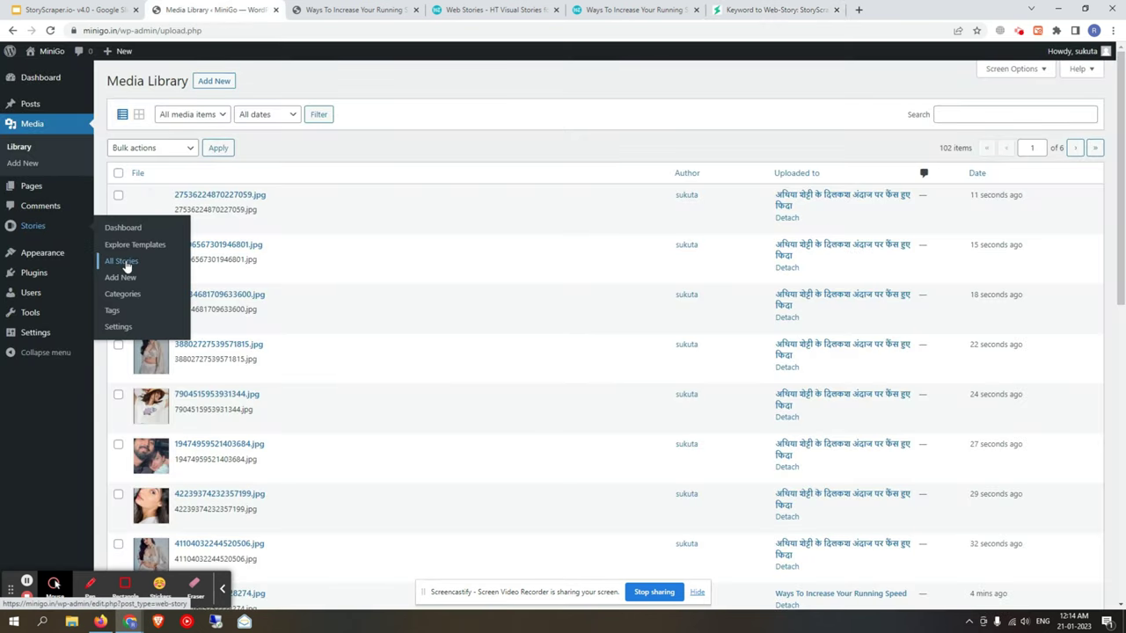
click(125, 263)
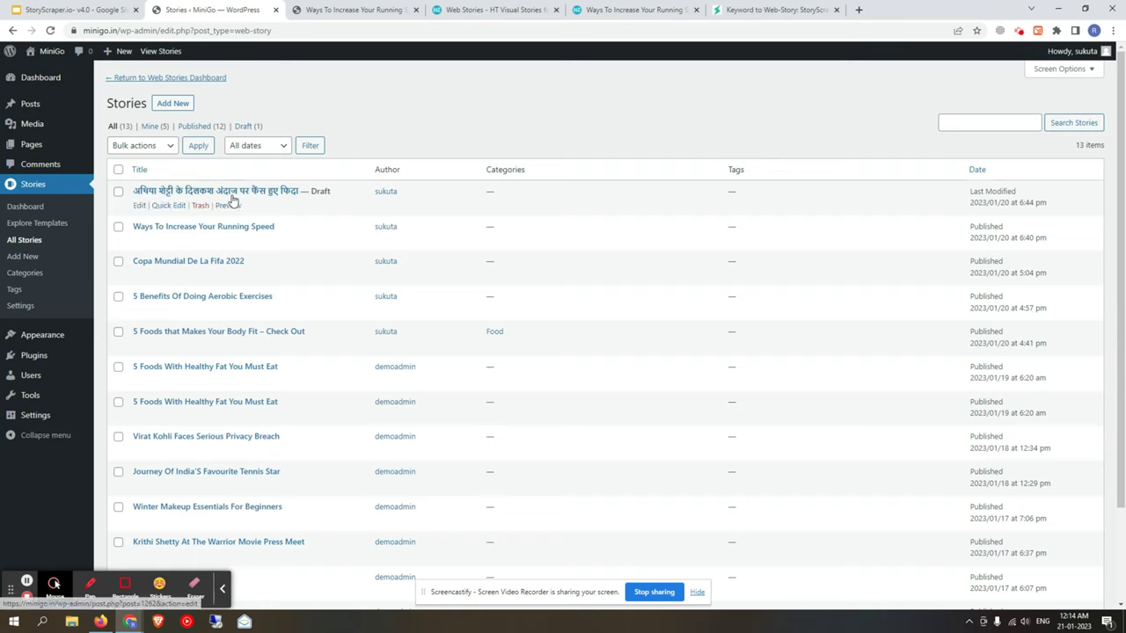
double_click(324, 192)
click(339, 191)
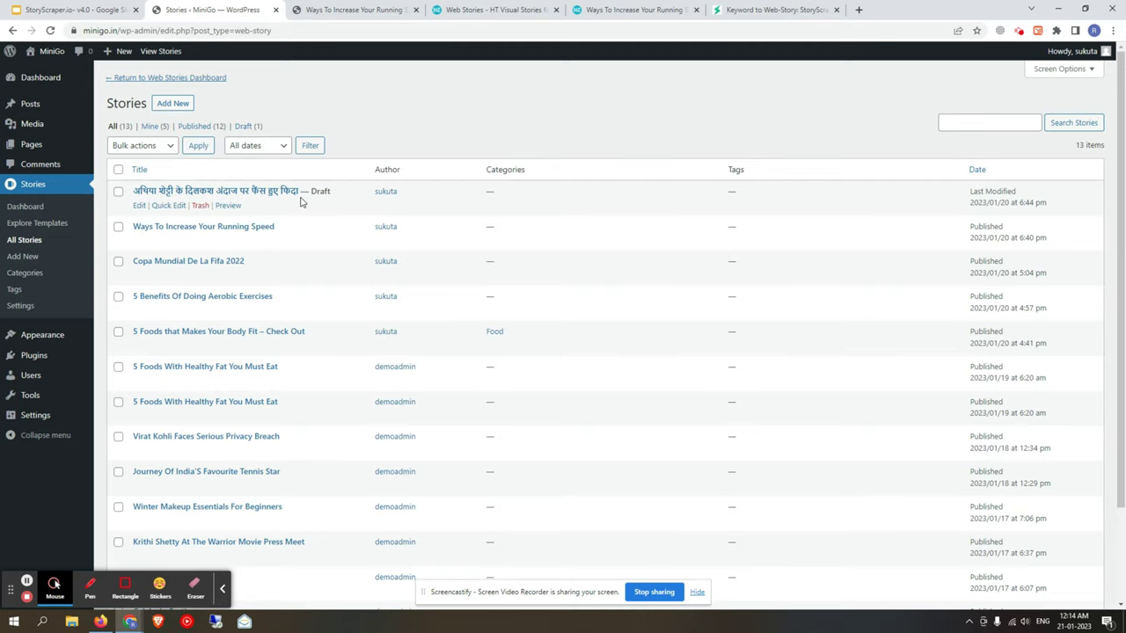
Step: Use Quick Edit on the newest Hindi story to set its status to Published and update it
click(167, 207)
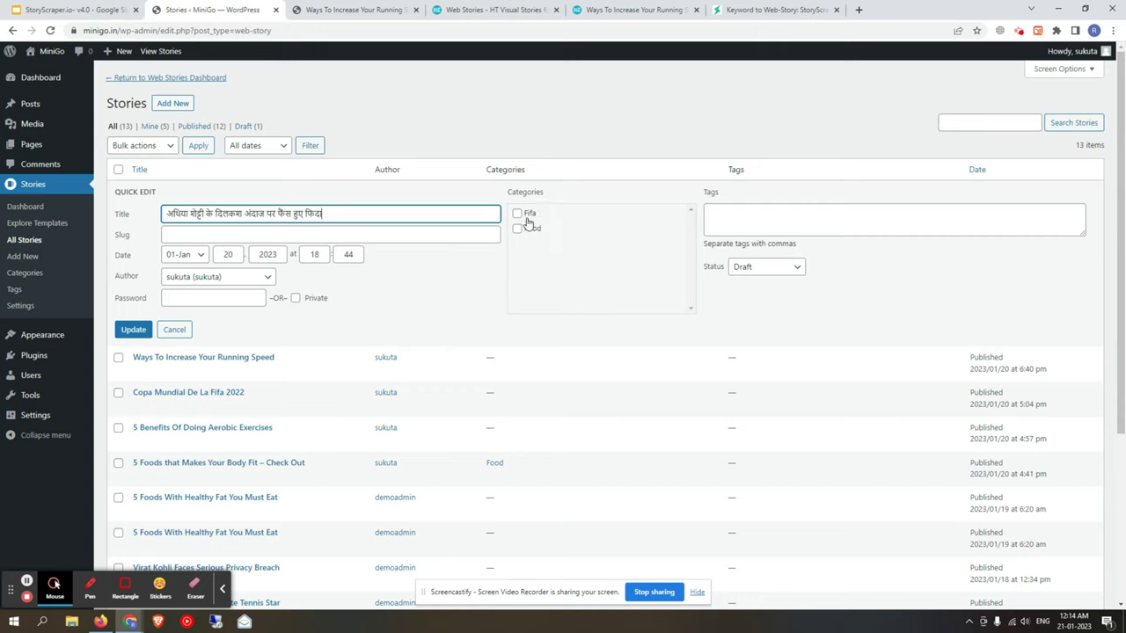
click(759, 275)
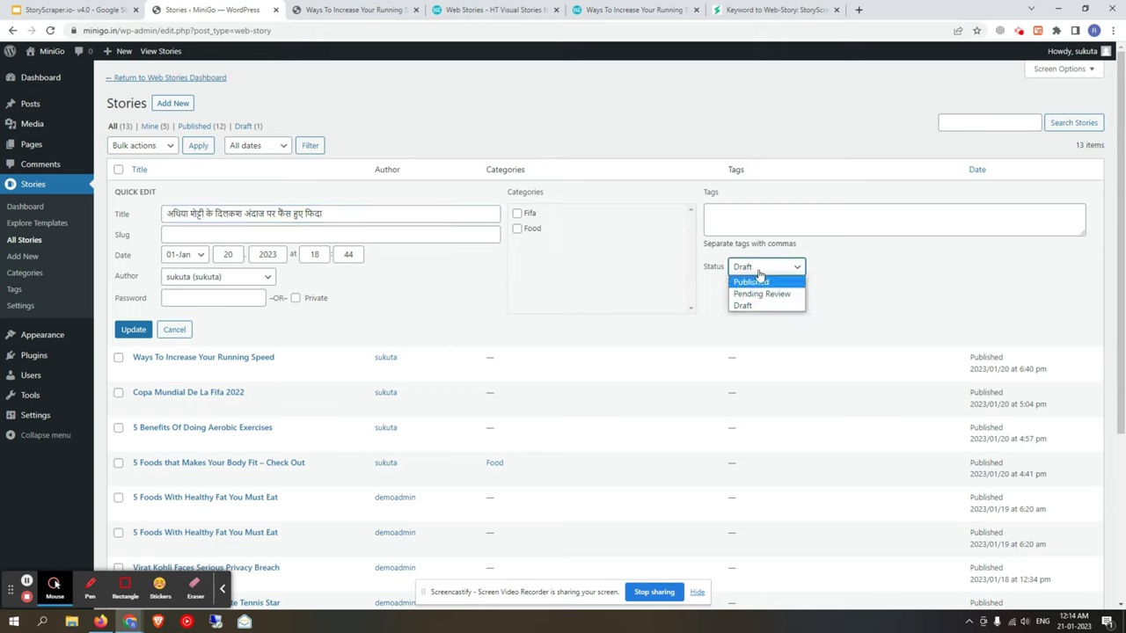
click(757, 282)
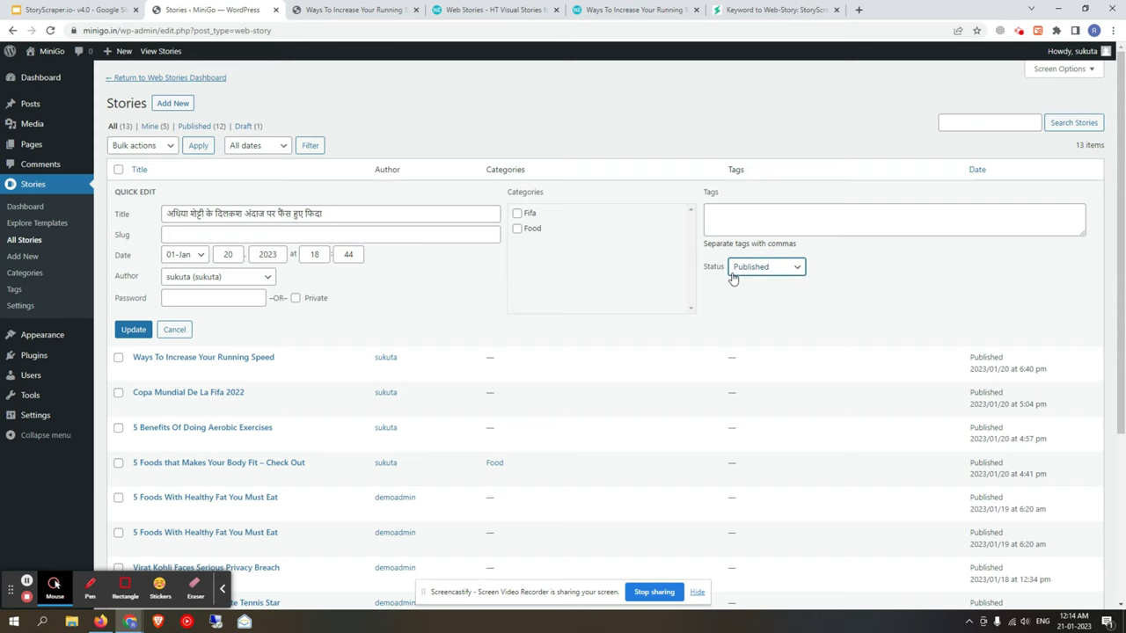
click(133, 329)
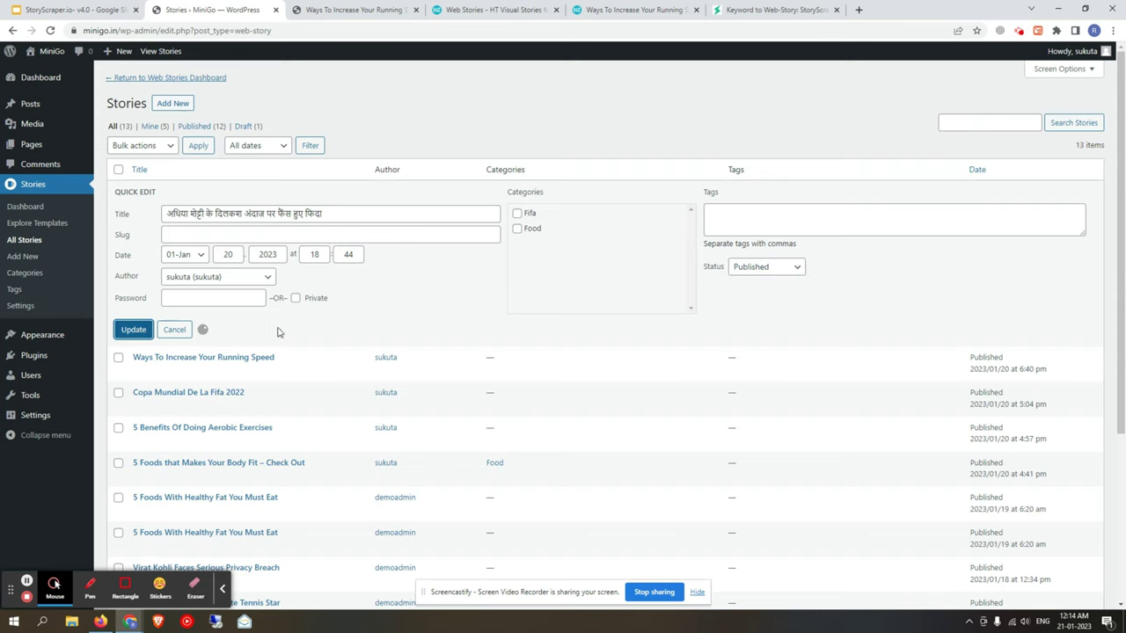
Step: View the newly published Hindi story in a new tab and examine the text styling across its slides
right_click(227, 207)
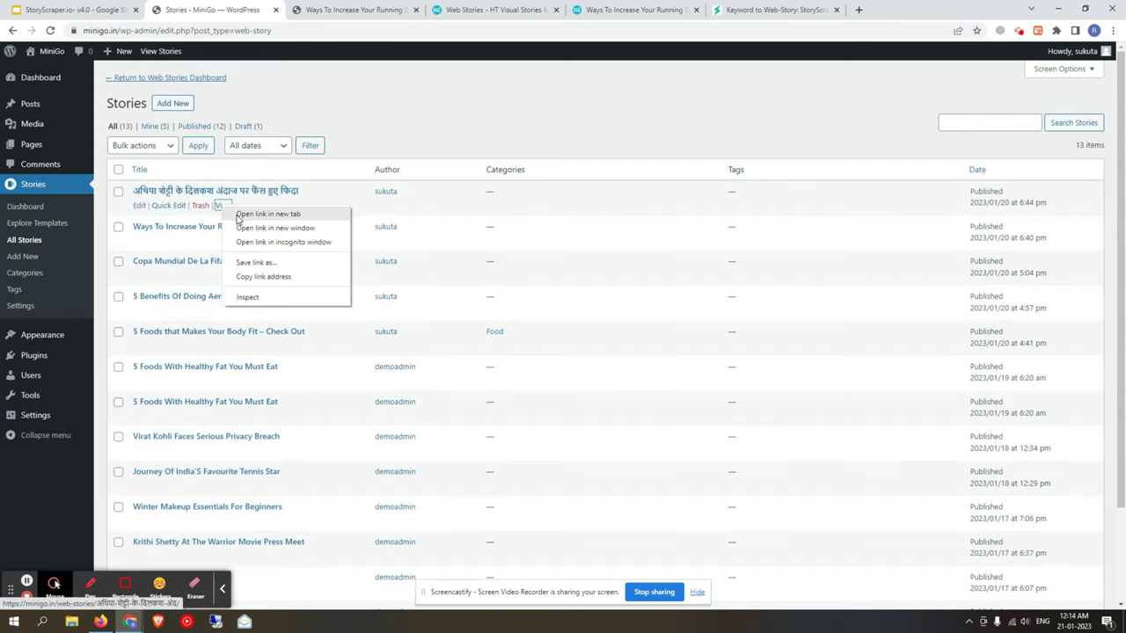
click(238, 215)
click(455, 18)
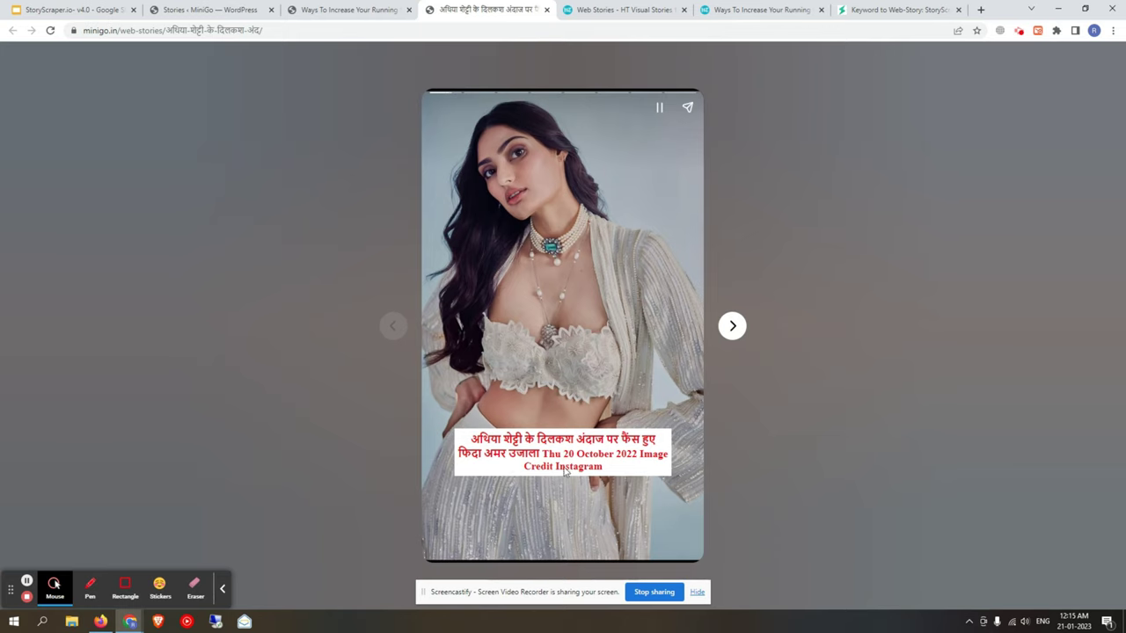
click(732, 327)
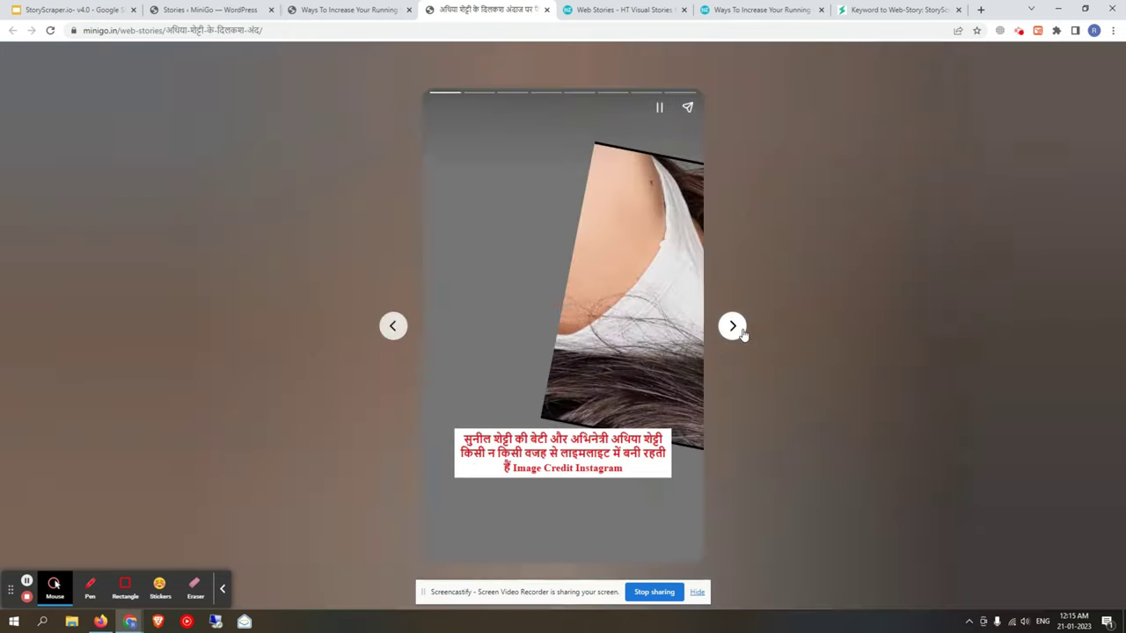
click(731, 327)
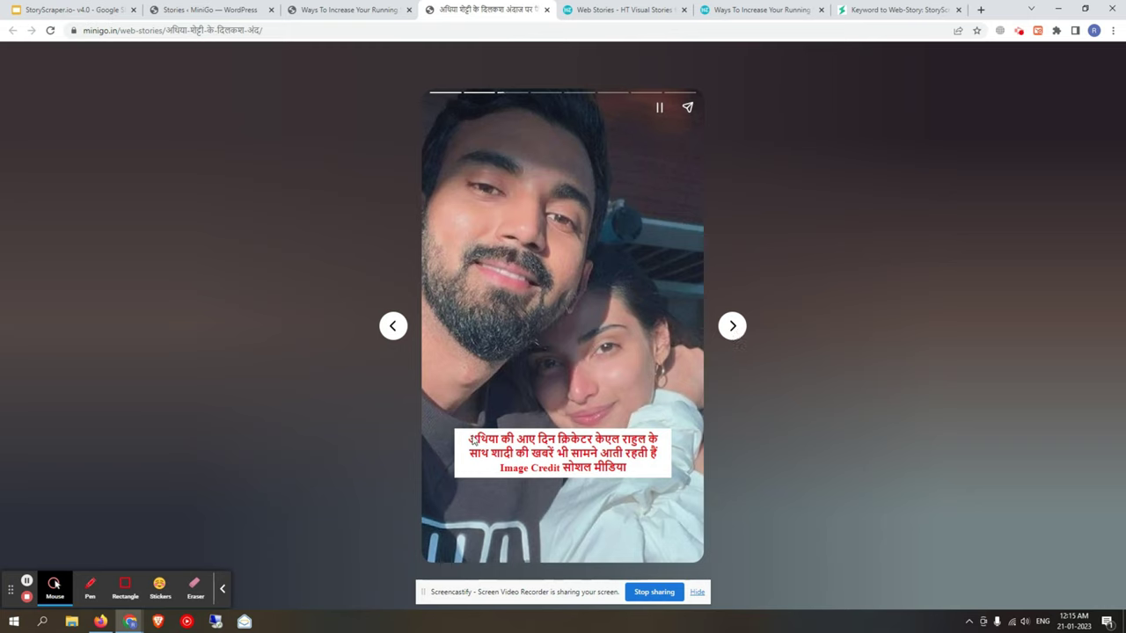
click(676, 449)
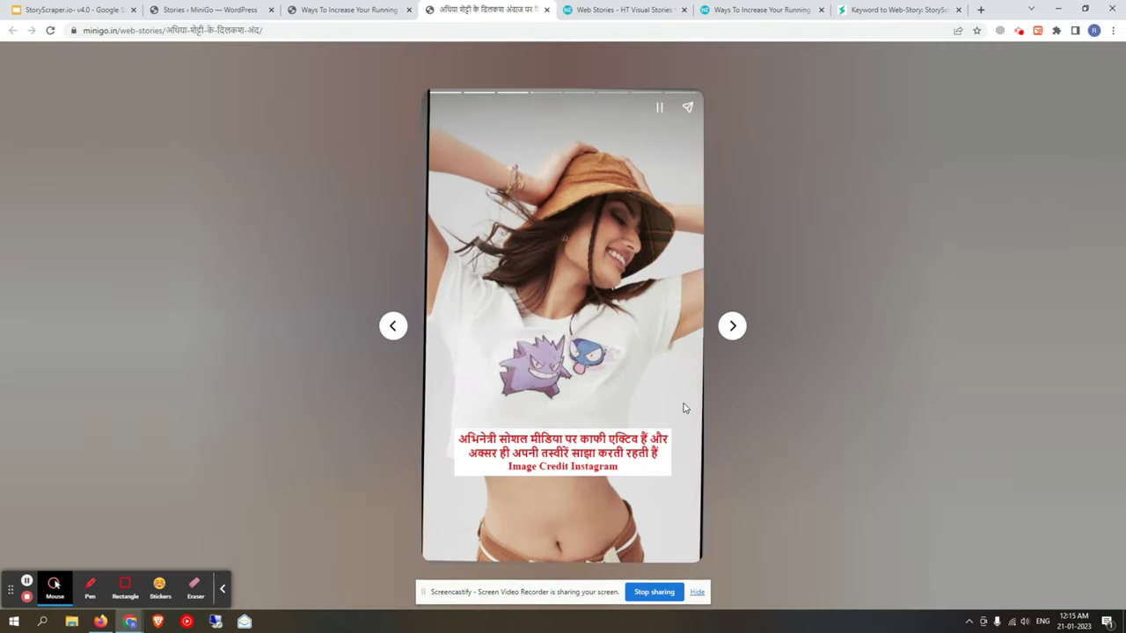
Step: Page through the Hindi story's remaining slides to the closing Learn More slide and restart it from the first slide
click(732, 329)
click(733, 328)
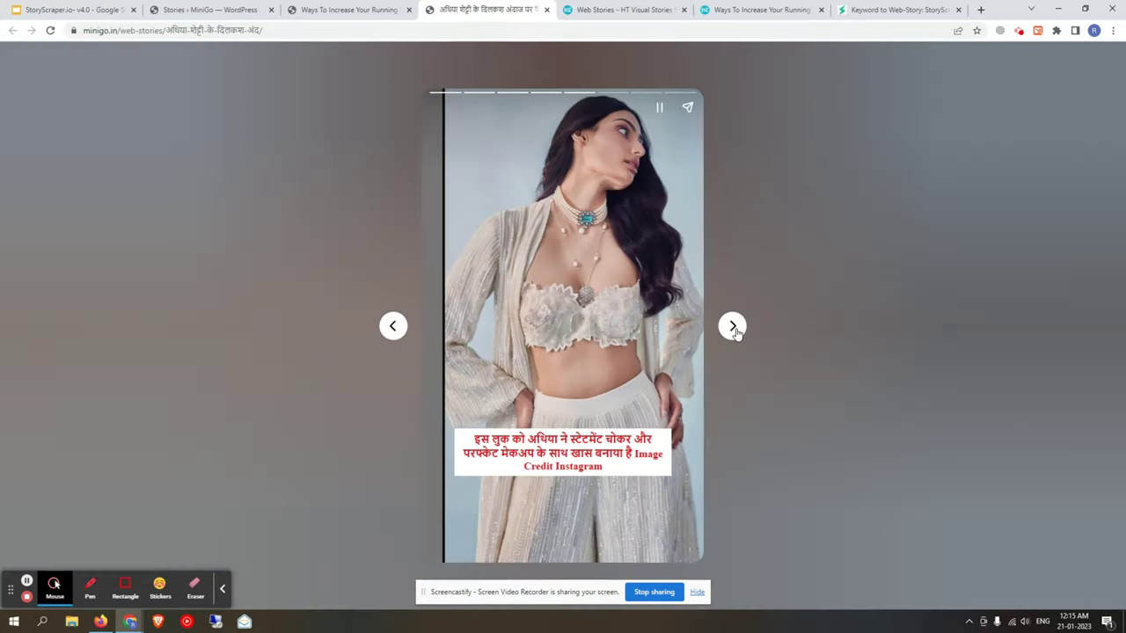
click(733, 327)
click(733, 327)
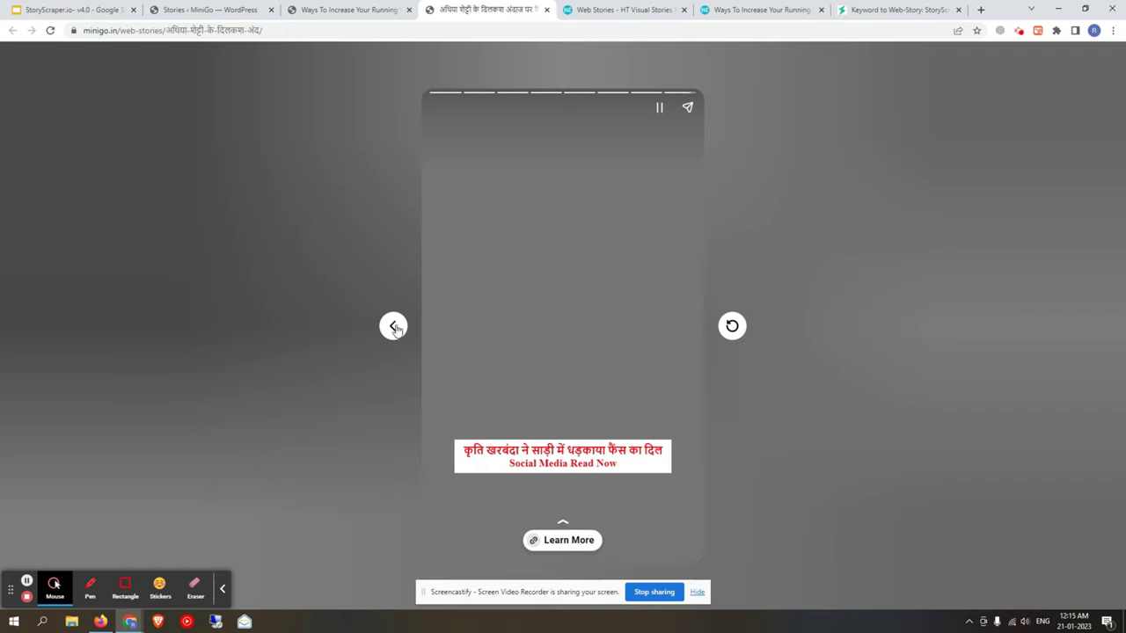
click(395, 328)
click(734, 334)
click(732, 327)
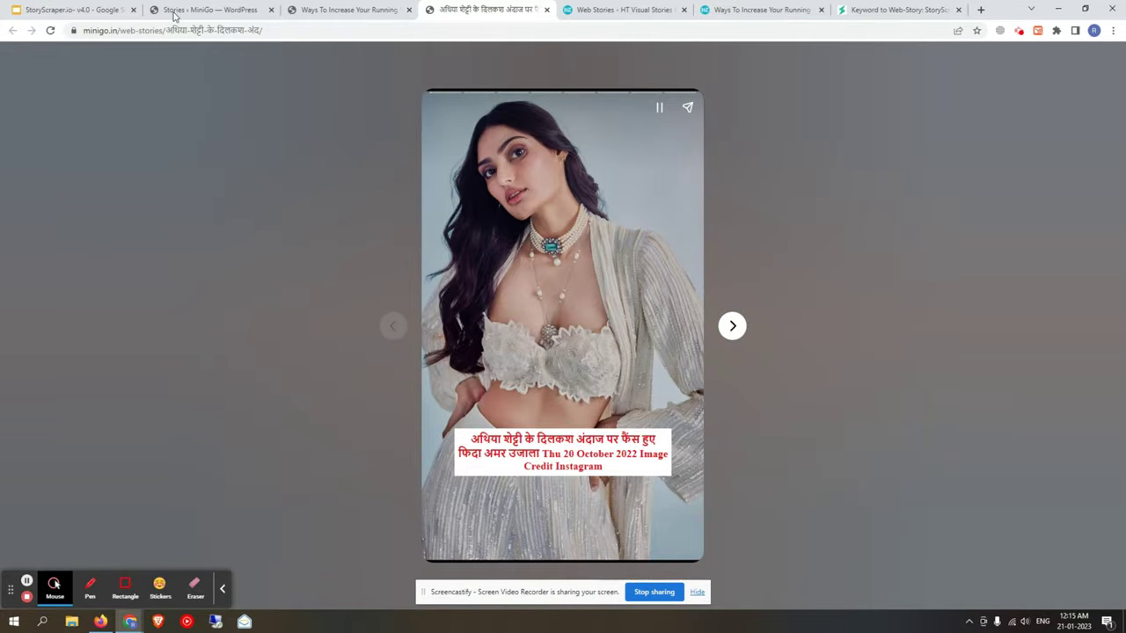
Step: Switch to StoryScraper.io, open its dashboard, and review the feature cards, including Link WordPress, New Scraper v4.0 and Old Scraper
click(185, 7)
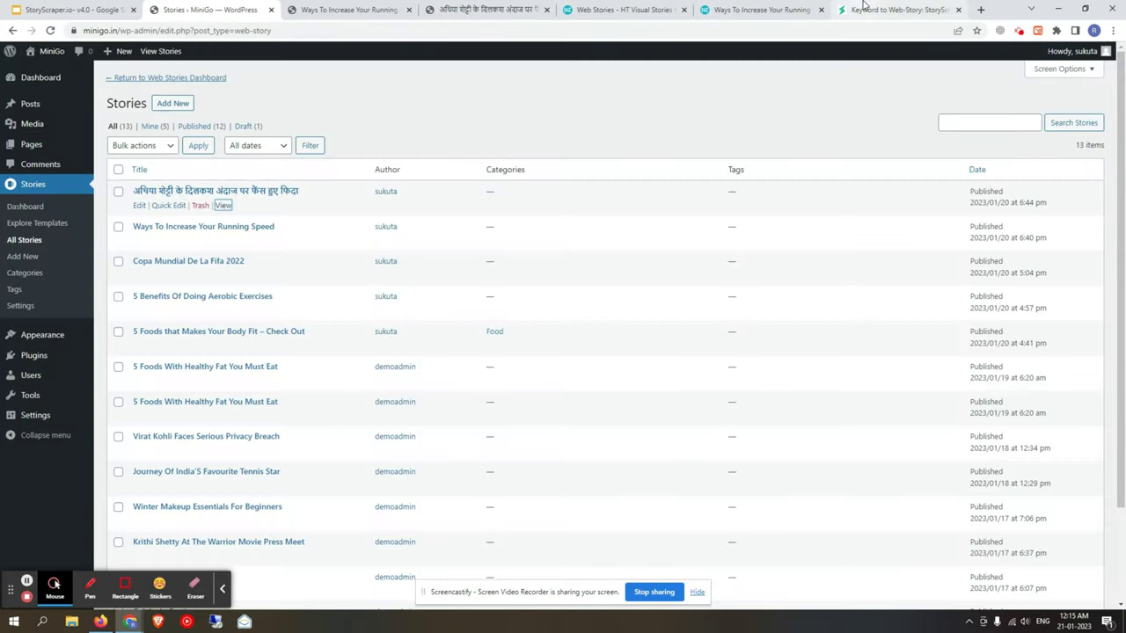
click(890, 9)
click(70, 112)
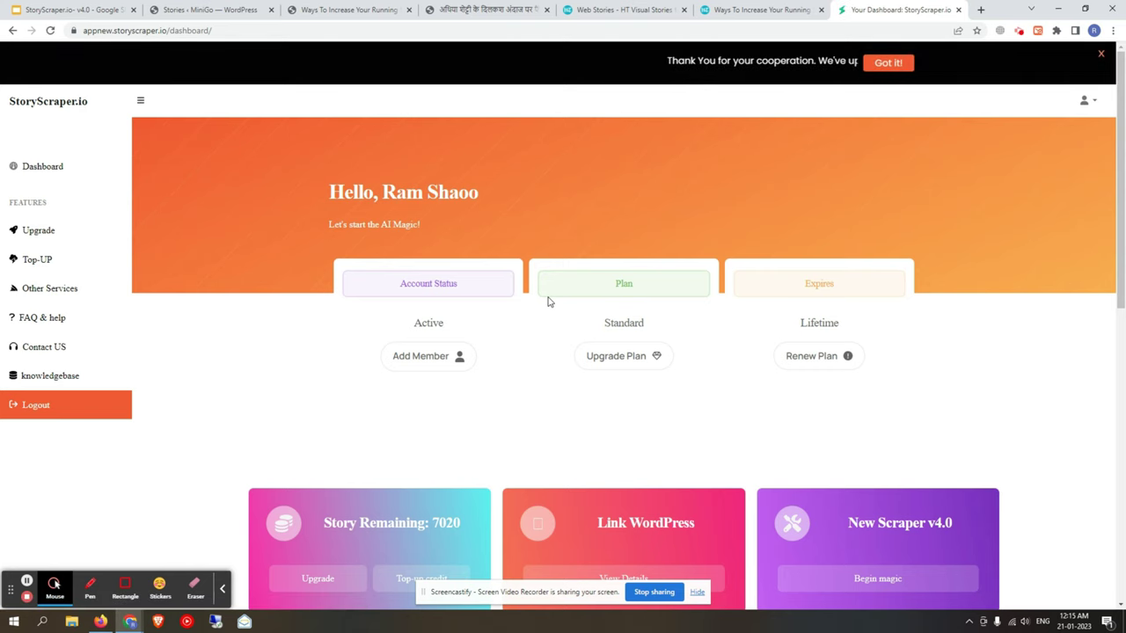
scroll(541, 303, down, 1)
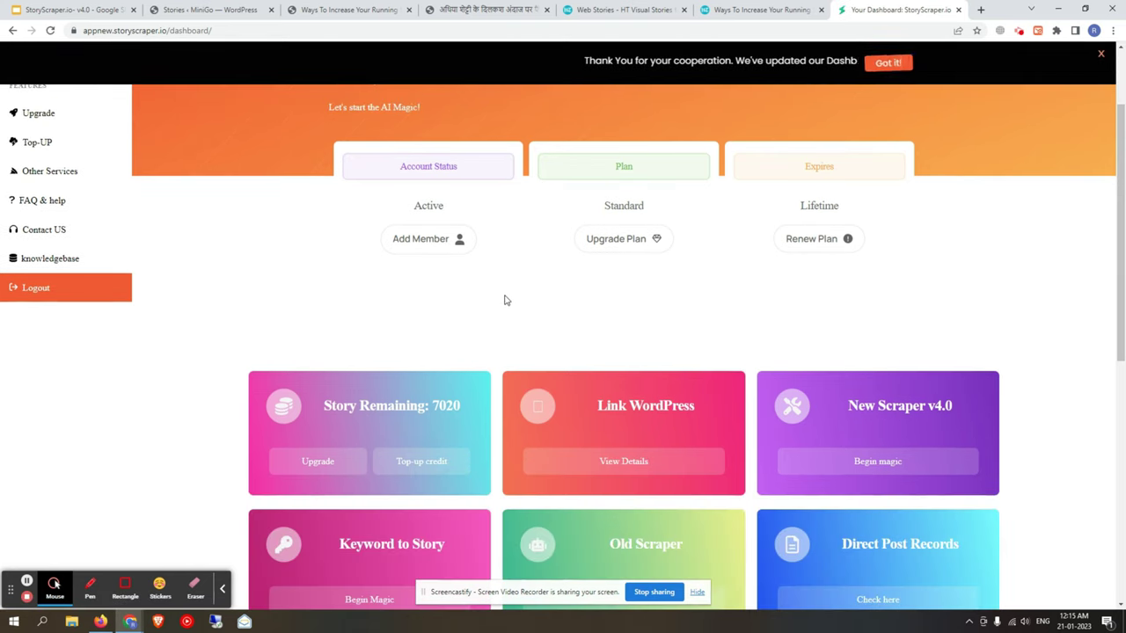
scroll(572, 299, down, 1)
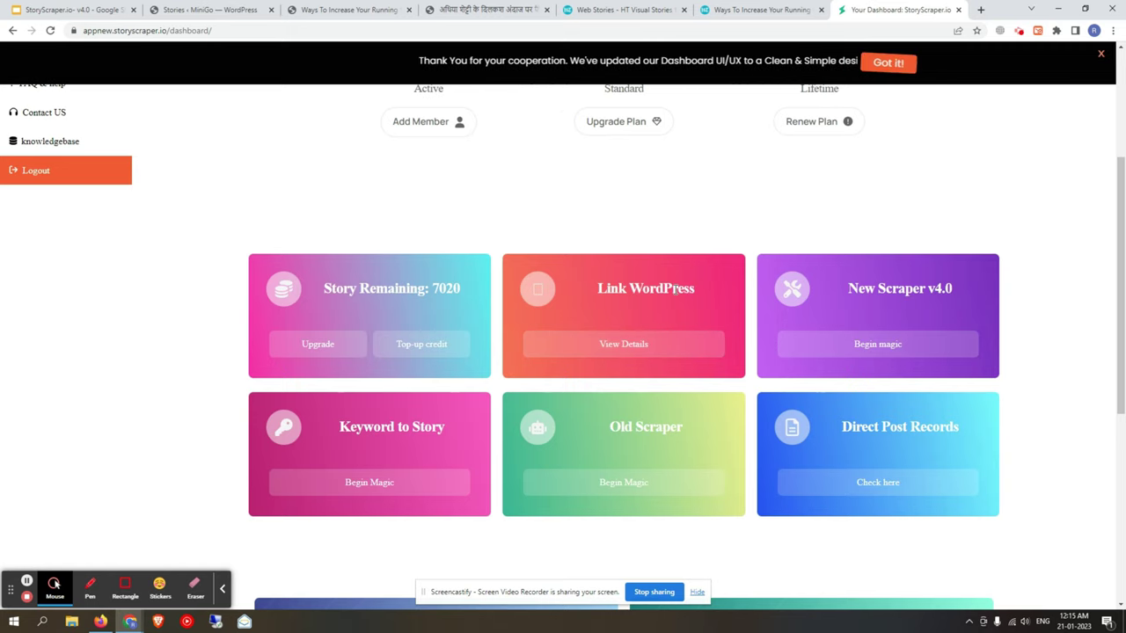
scroll(669, 290, down, 1)
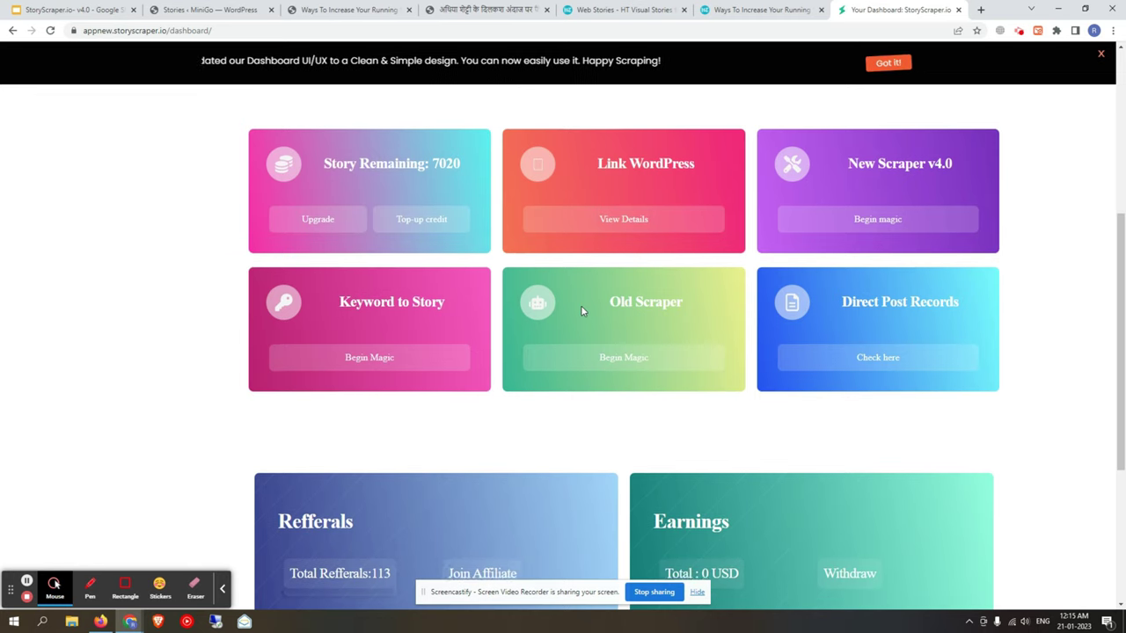
scroll(615, 291, down, 1)
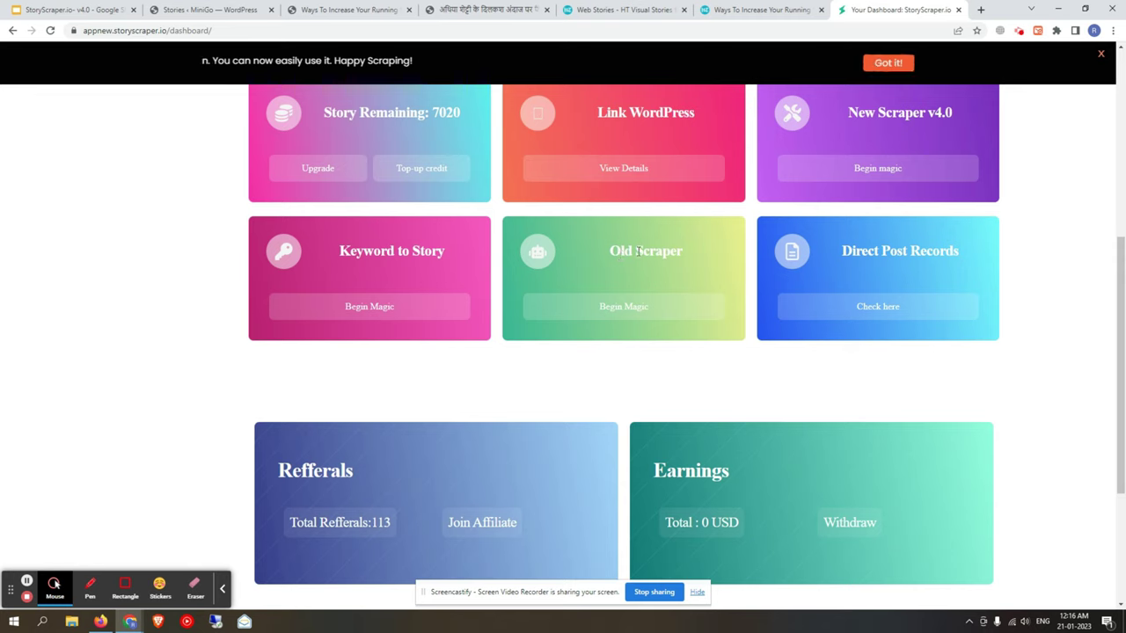
triple_click(674, 253)
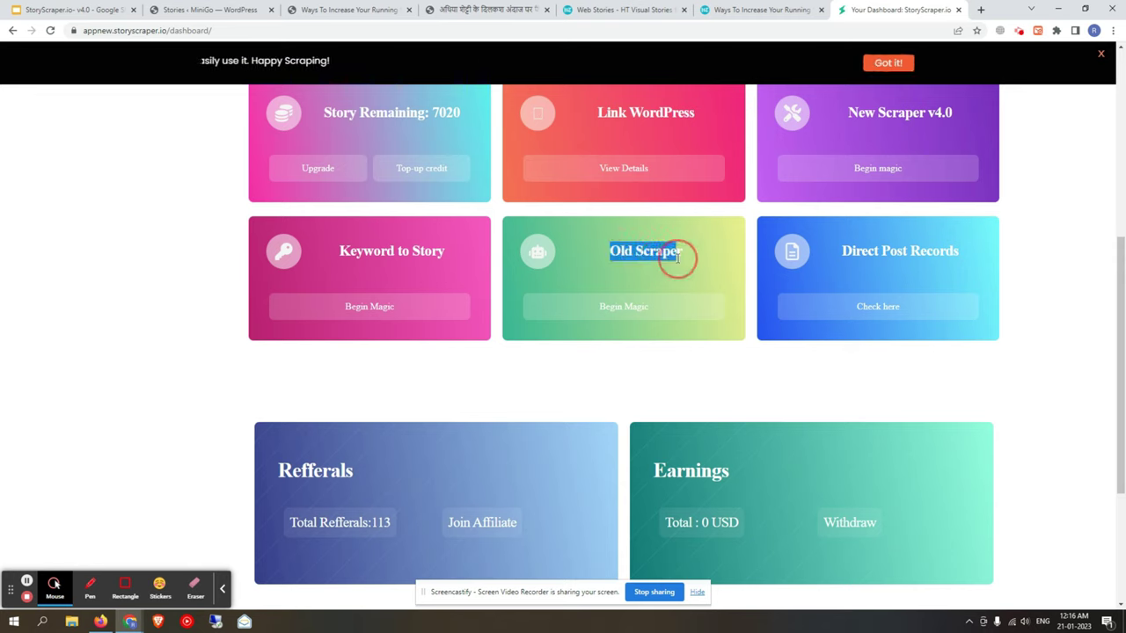
click(678, 258)
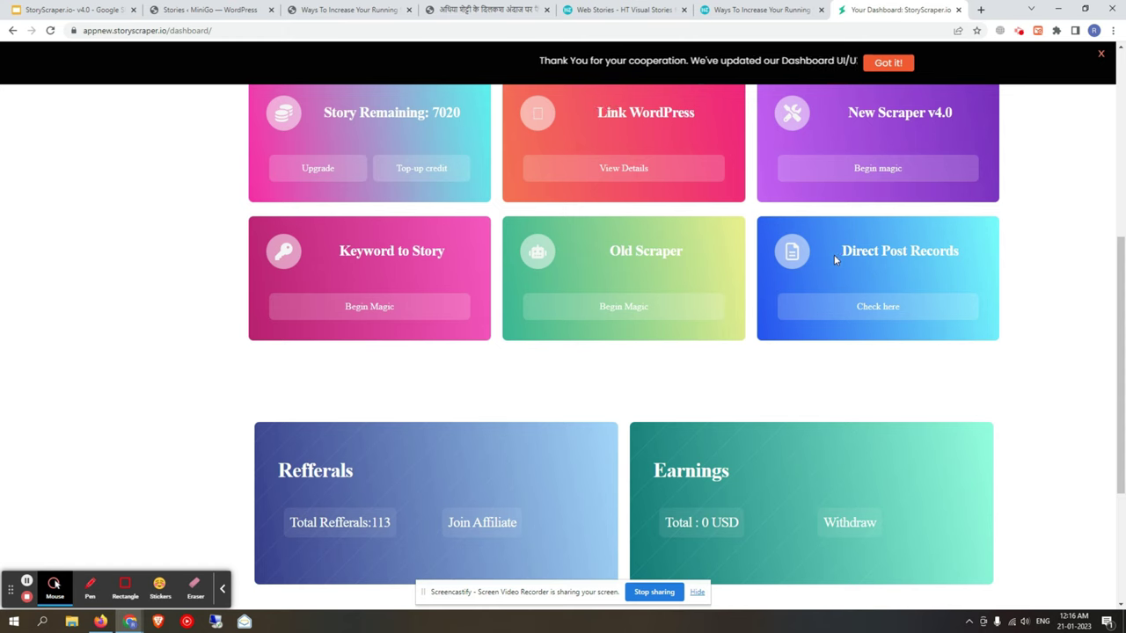
Step: Open the Direct Post Records and examine the newest entry's scraped source URL and destination website
click(876, 308)
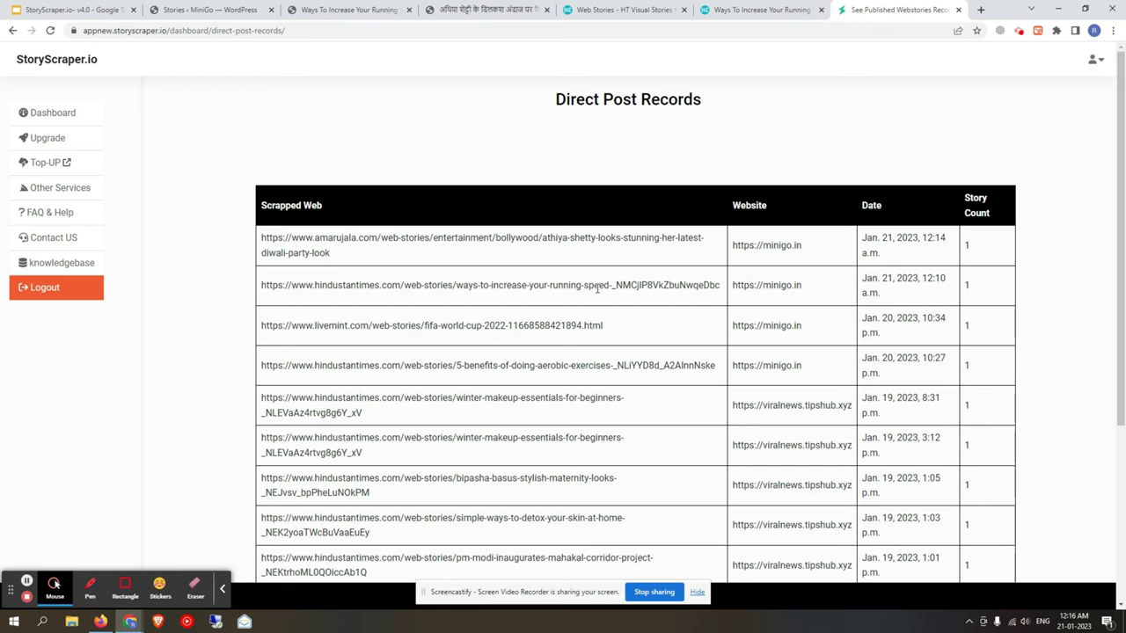
click(329, 248)
click(392, 248)
click(434, 249)
click(366, 251)
triple_click(322, 247)
click(443, 249)
drag(744, 248, 789, 248)
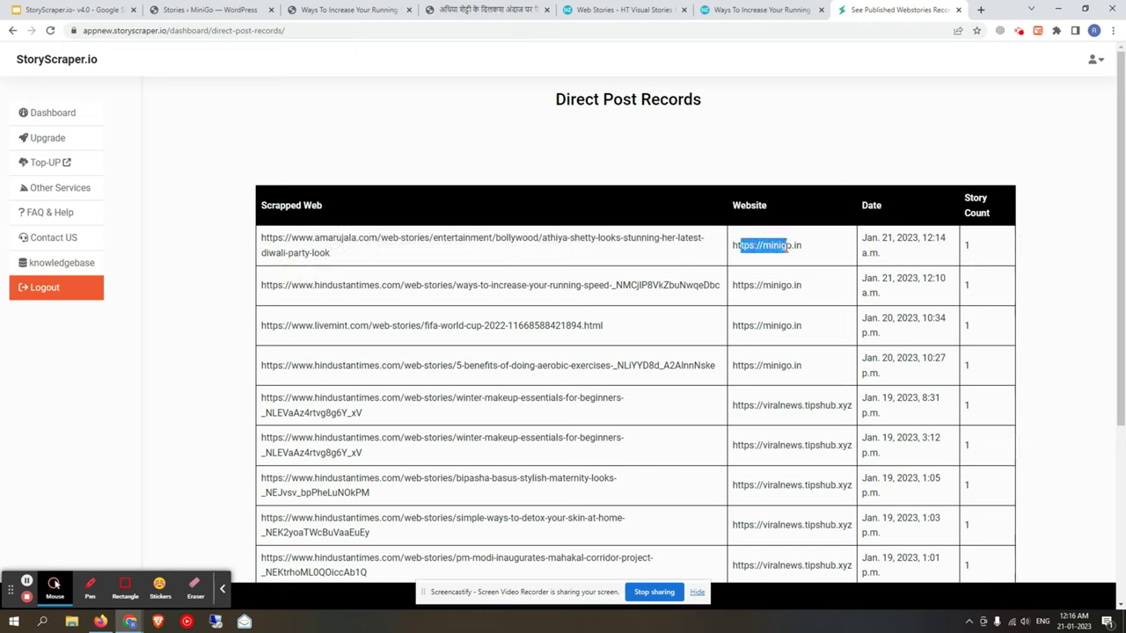
click(766, 266)
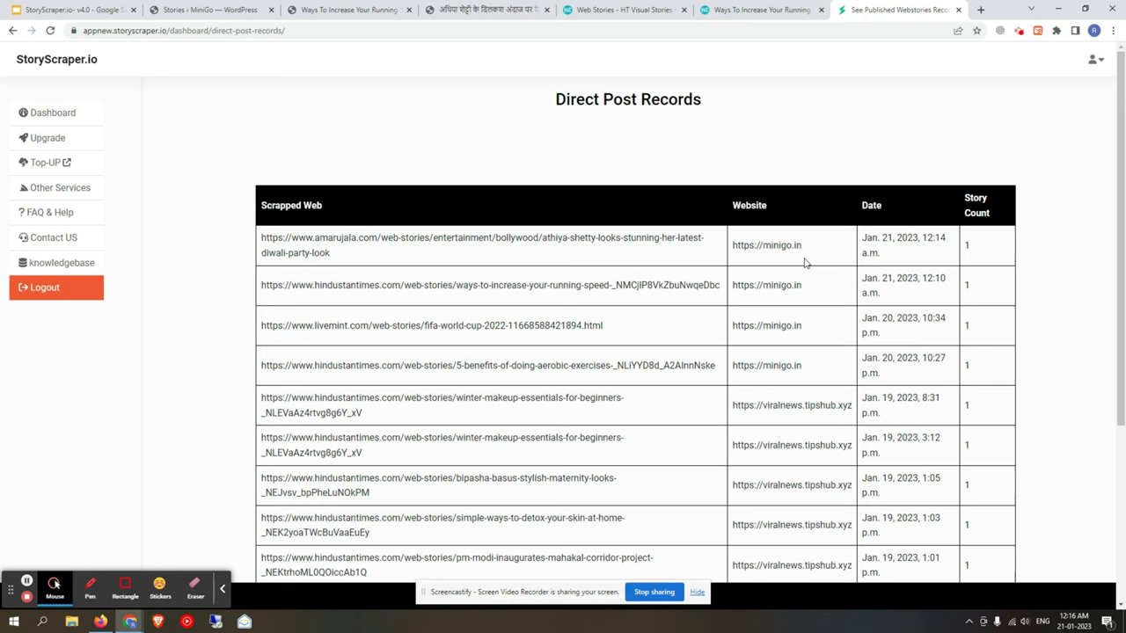
Step: Check the newest record's date and story count, and look through the older direct post entries
drag(893, 259, 867, 238)
click(867, 238)
drag(982, 256, 937, 244)
scroll(624, 305, down, 3)
scroll(636, 322, down, 1)
scroll(533, 292, up, 3)
Step: Return to the StoryScraper.io dashboard and review its referral and earnings sections and the account overview
click(67, 114)
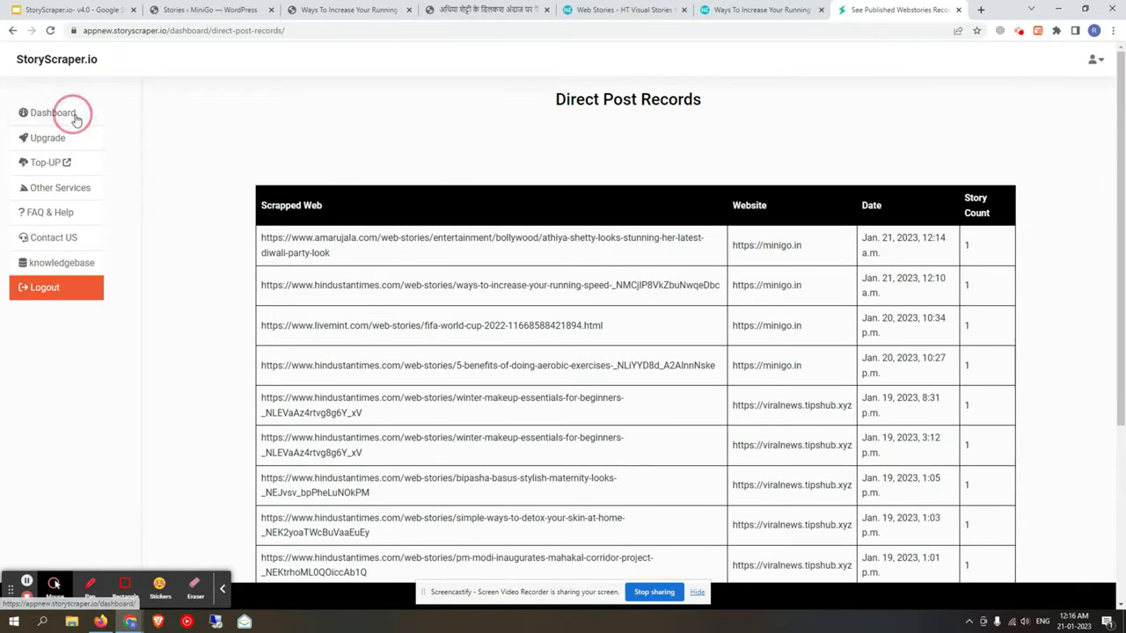
scroll(591, 289, down, 6)
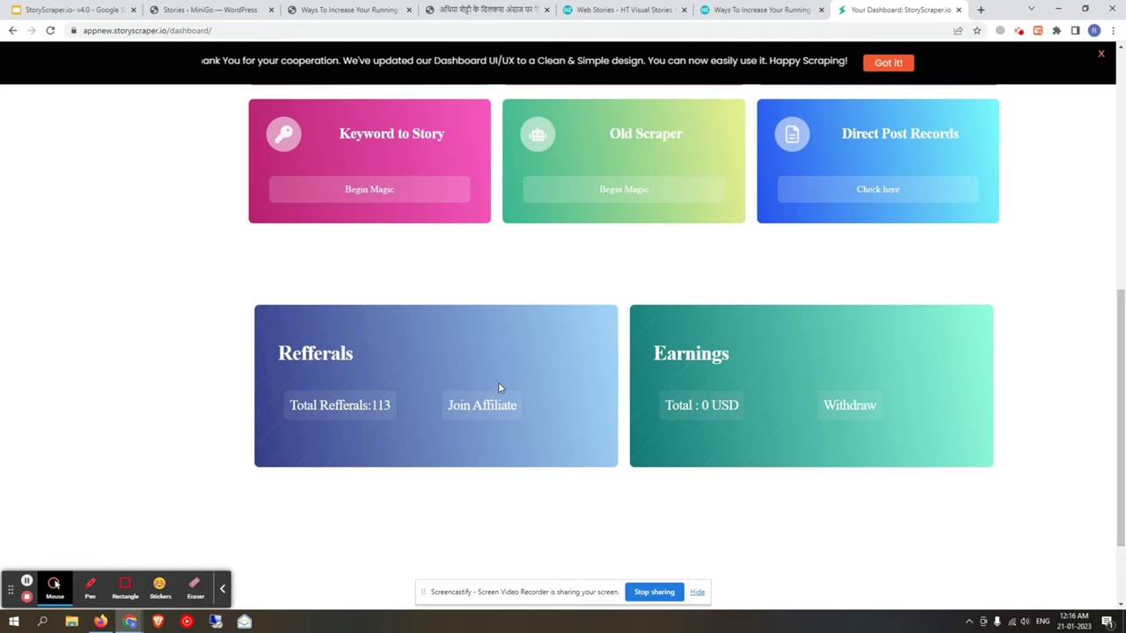
scroll(588, 365, down, 1)
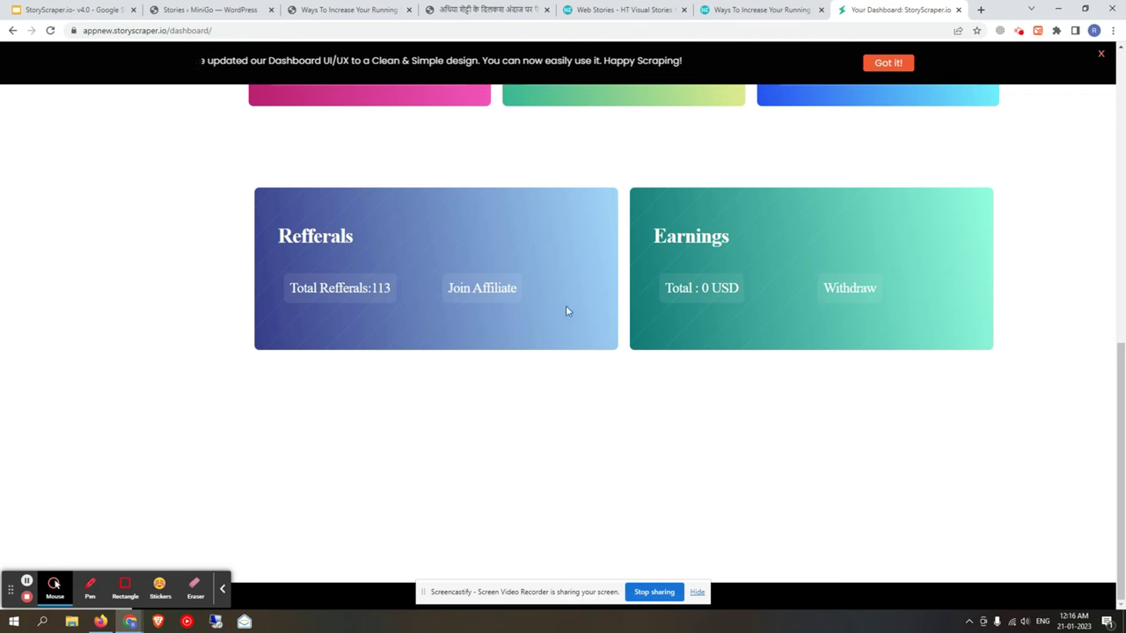
scroll(765, 343, up, 5)
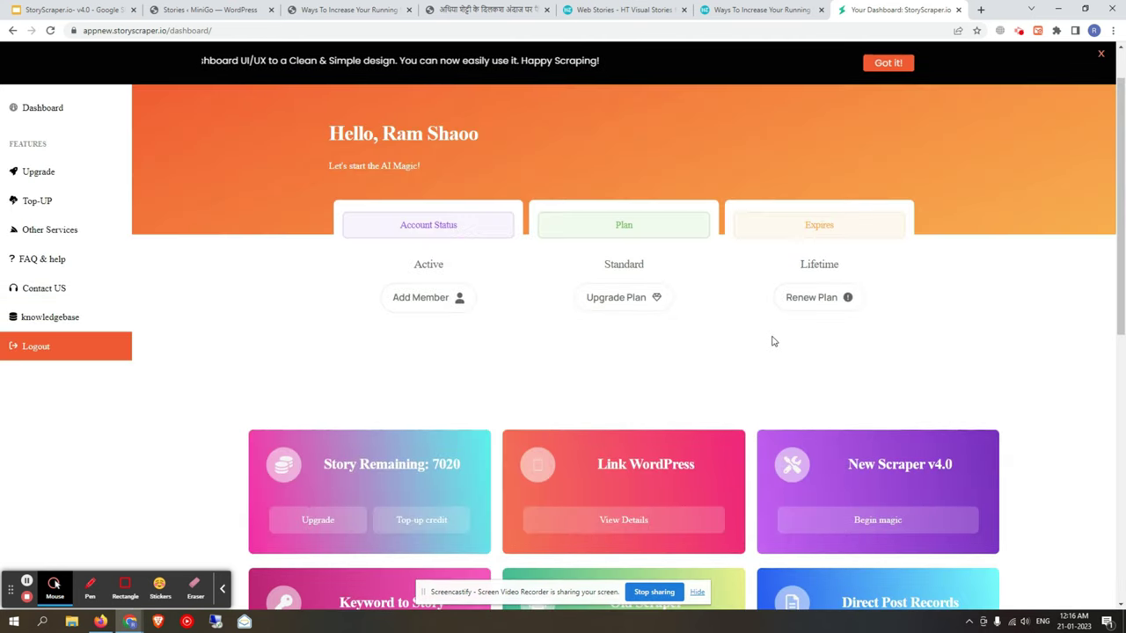
scroll(488, 294, up, 1)
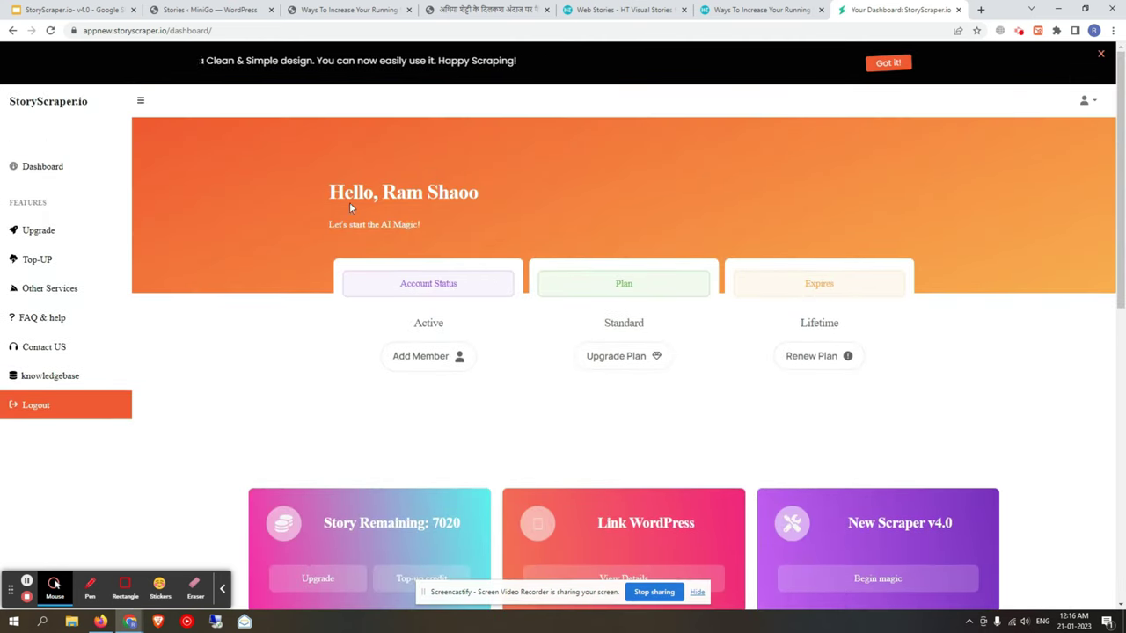